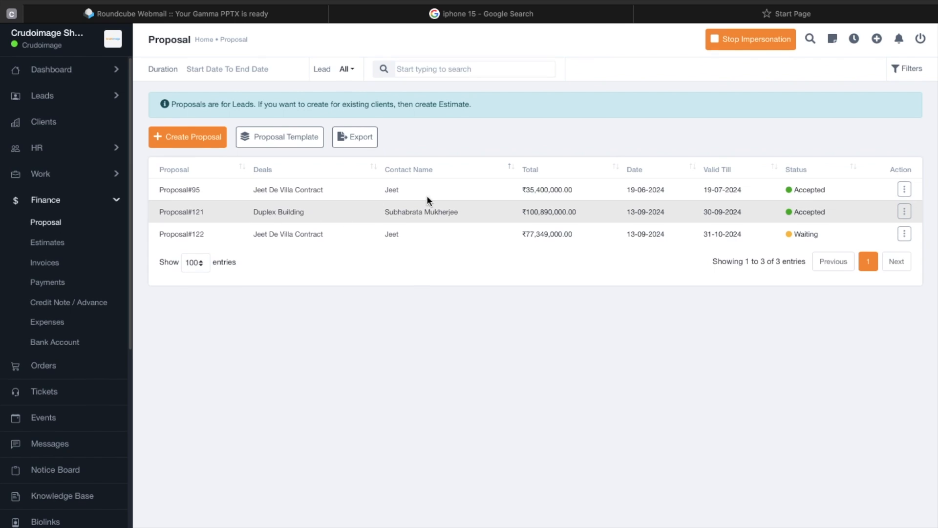
scroll(430, 197, up, 5)
drag(500, 227, 344, 225)
scroll(344, 225, down, 5)
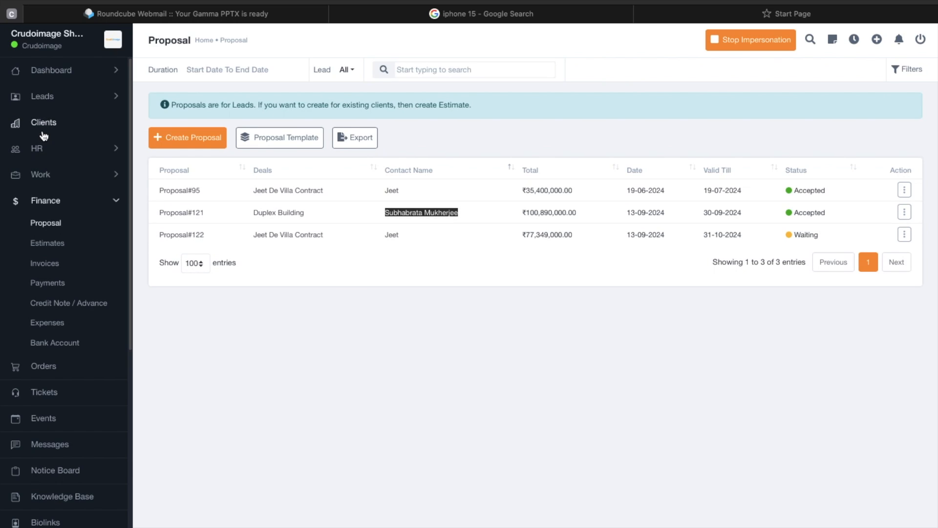
click(465, 235)
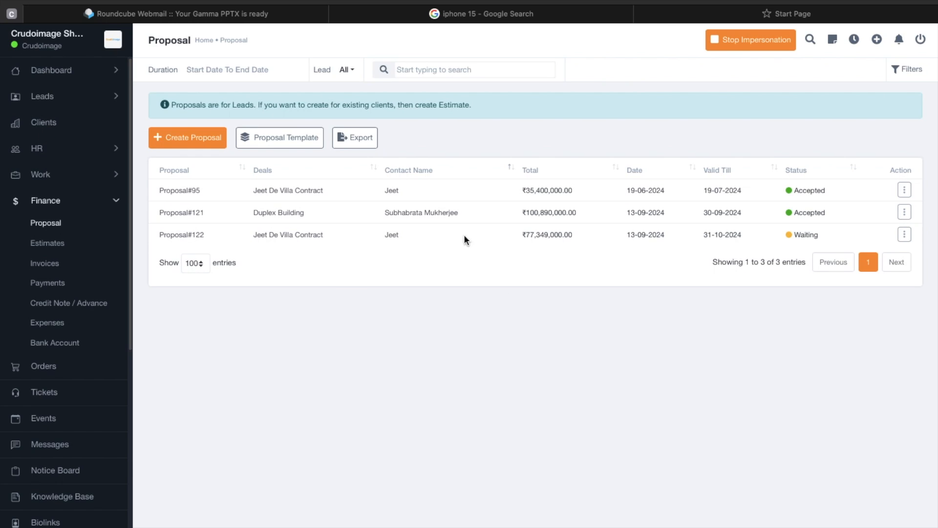
Step: Open the lead contact of the Duplex Building proposal and start changing the lead to a client
click(437, 213)
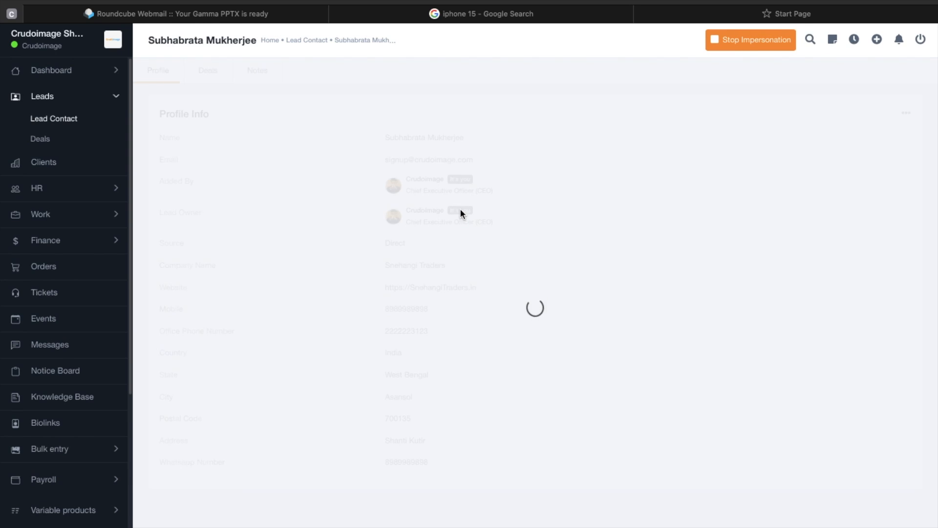
click(906, 114)
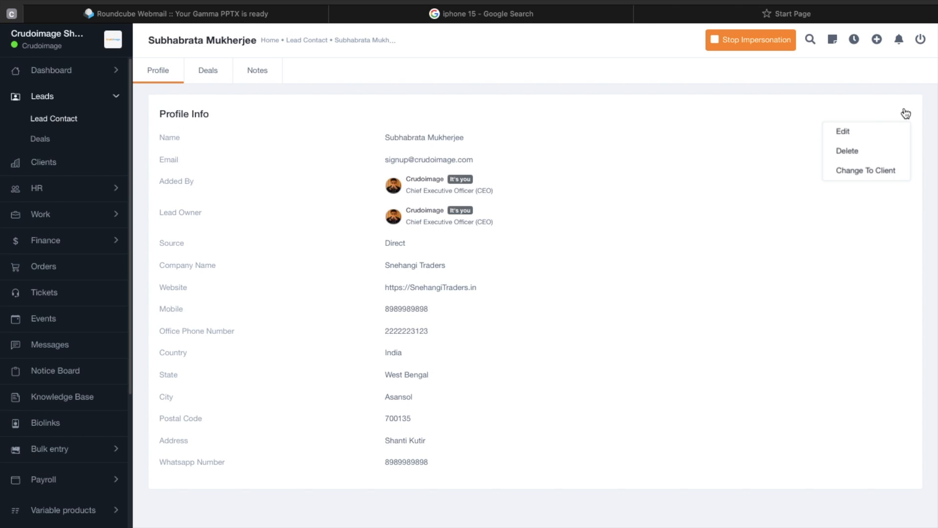
click(892, 171)
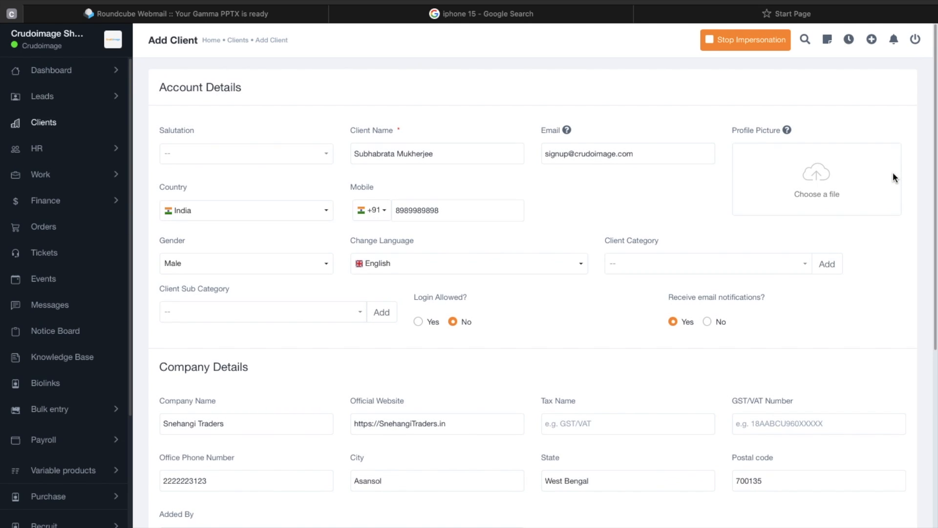
Step: Upload the client's portrait JPG from the Downloads folder as the profile picture
click(814, 181)
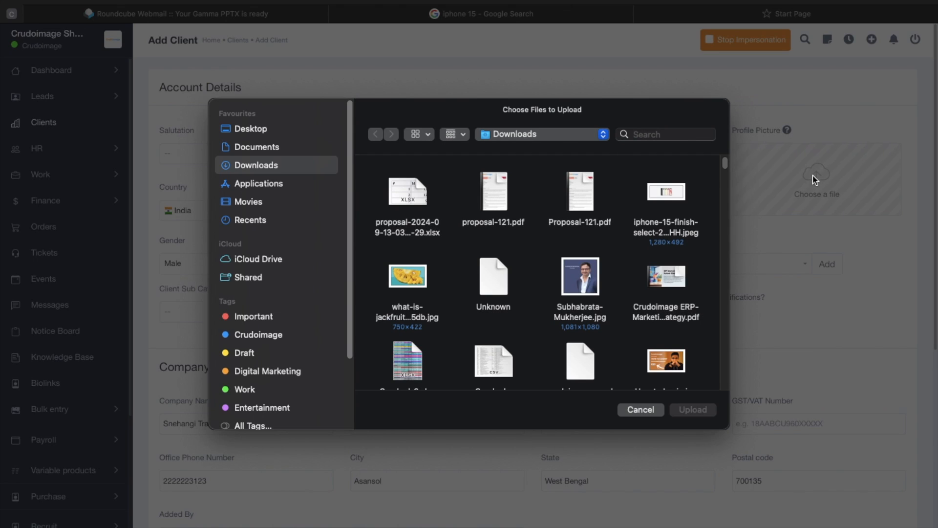
click(580, 276)
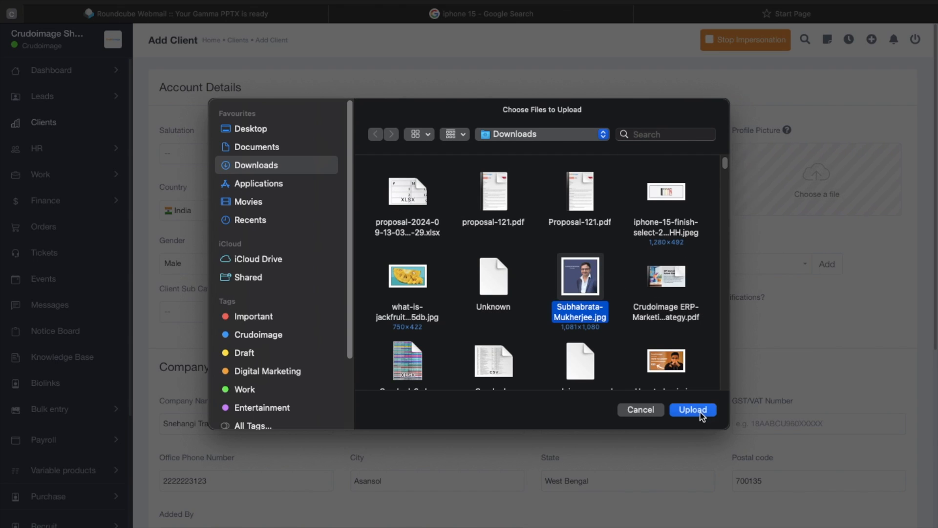
click(693, 410)
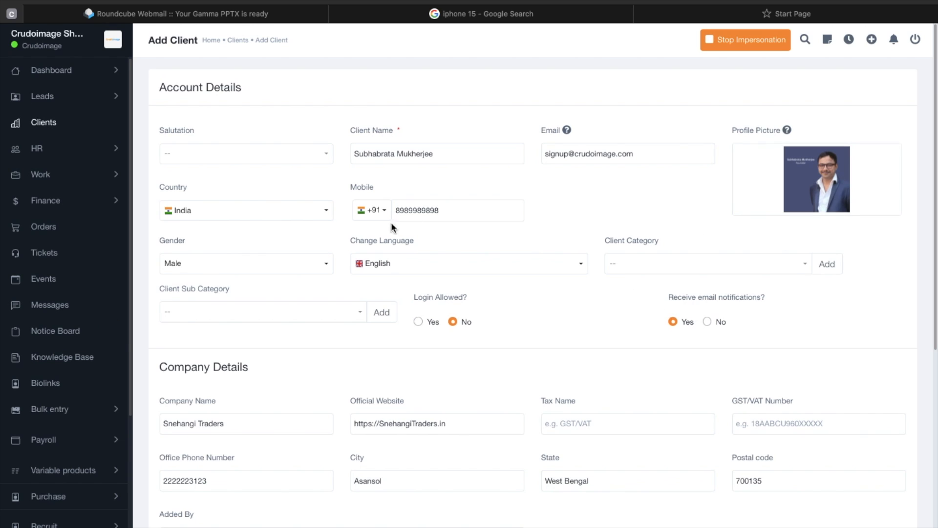
Step: Set the client category to HNI [High Net Worth Individuals] and the client sub category to Indian
scroll(725, 254, down, 3)
click(661, 189)
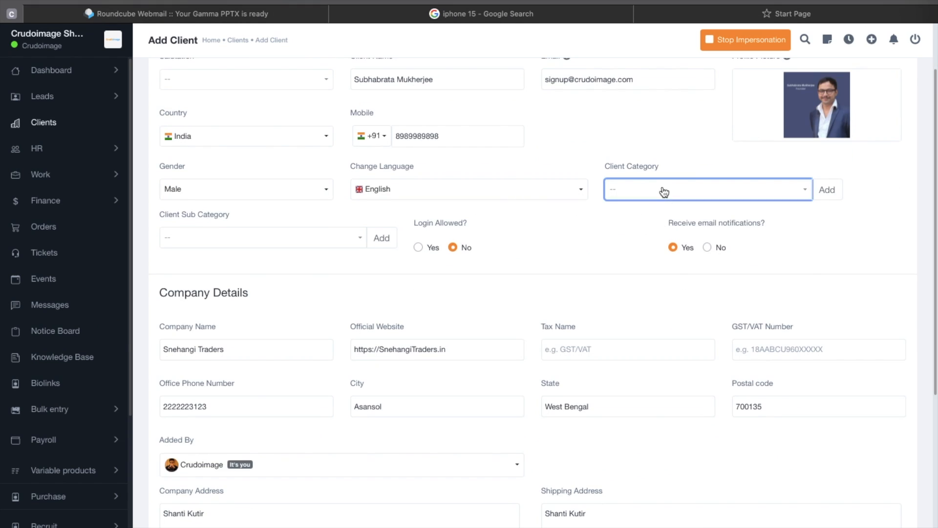
click(651, 256)
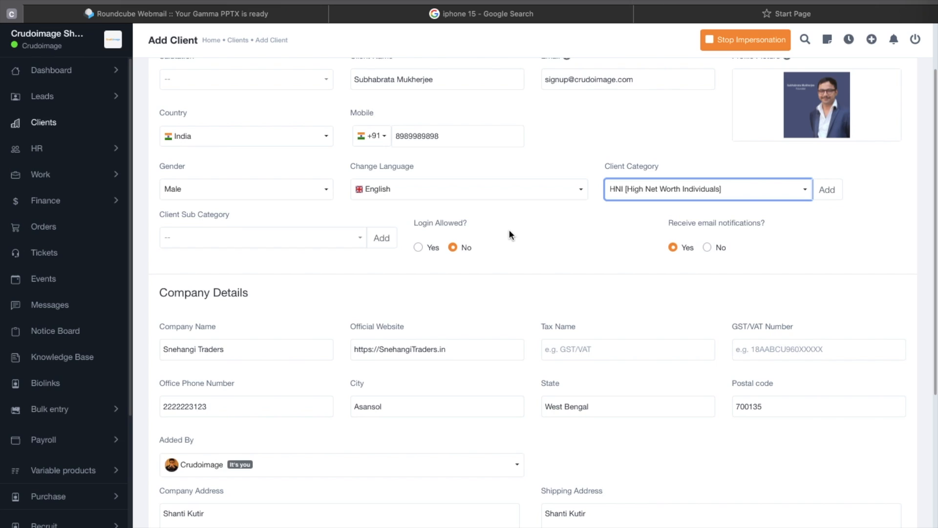
click(289, 238)
click(240, 302)
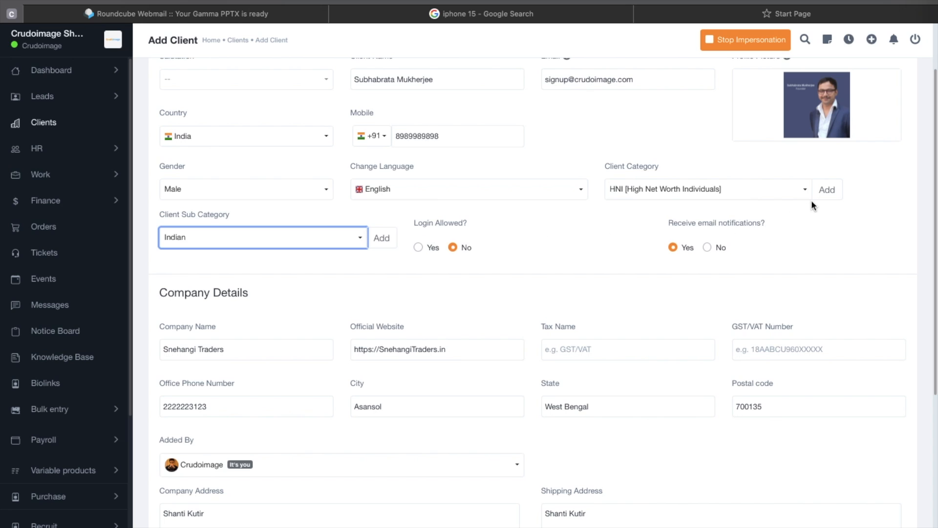
Step: View the list of client categories and the form for adding one, and leave it without saving
click(828, 194)
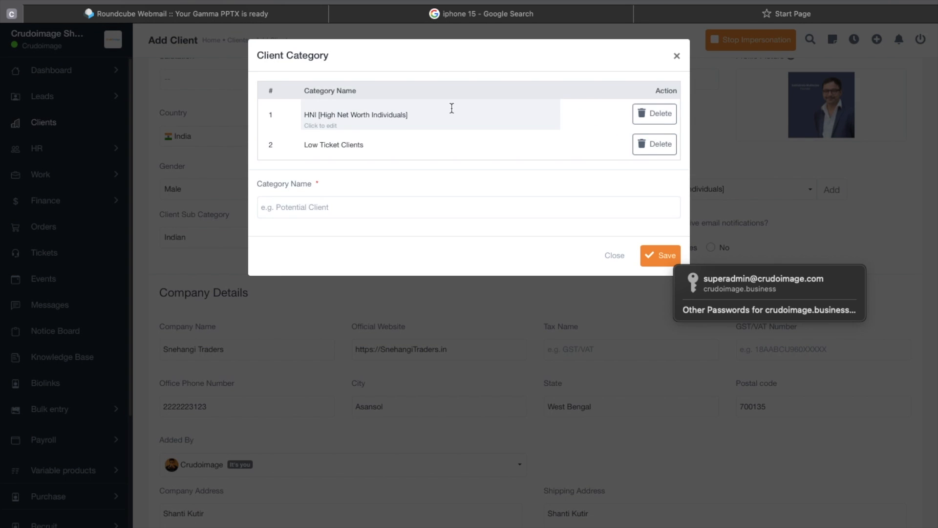
click(353, 202)
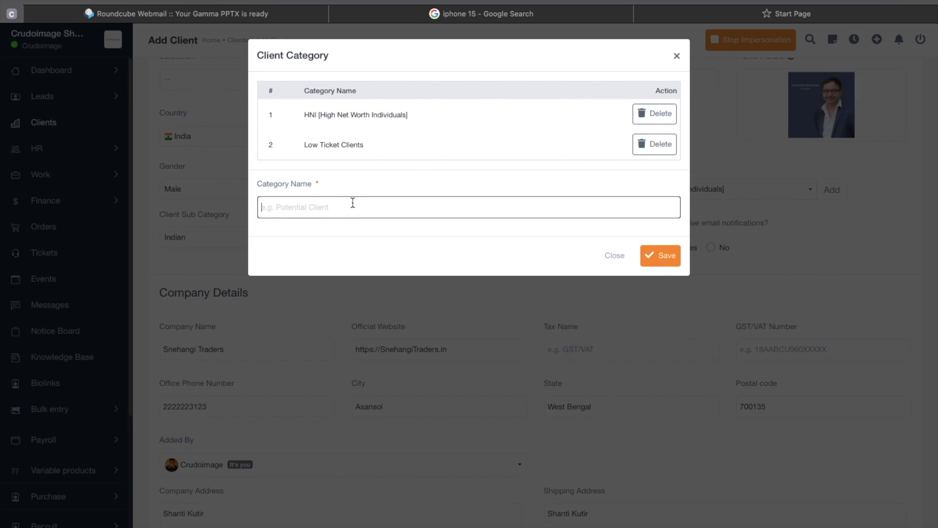
click(678, 57)
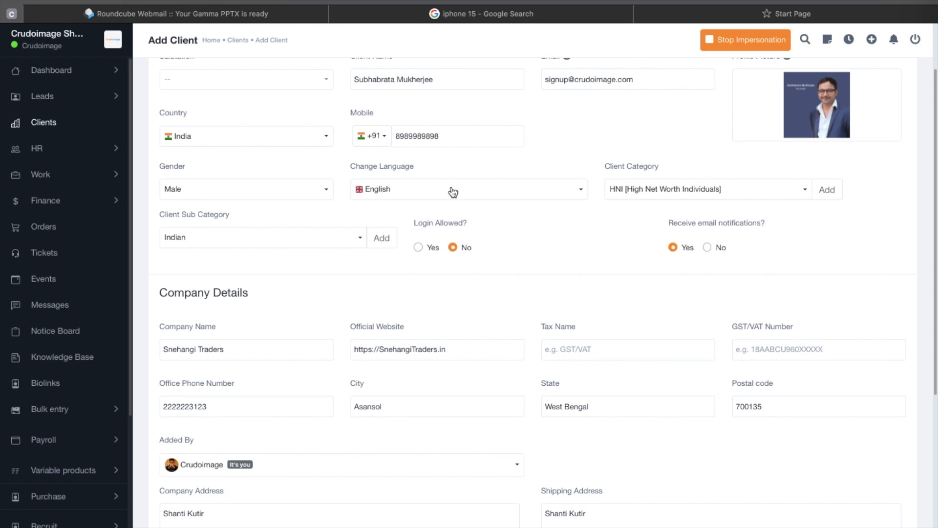
Step: Allow login for the client
click(418, 246)
click(636, 86)
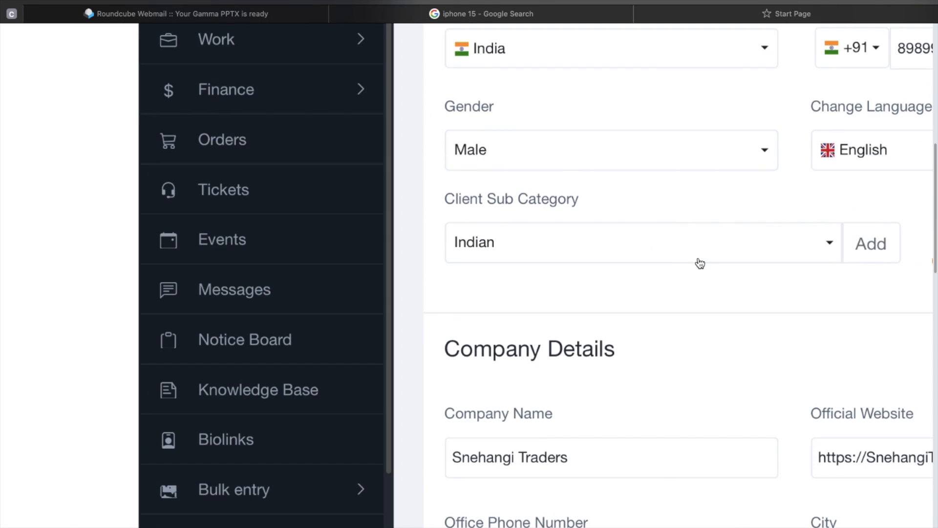
click(606, 466)
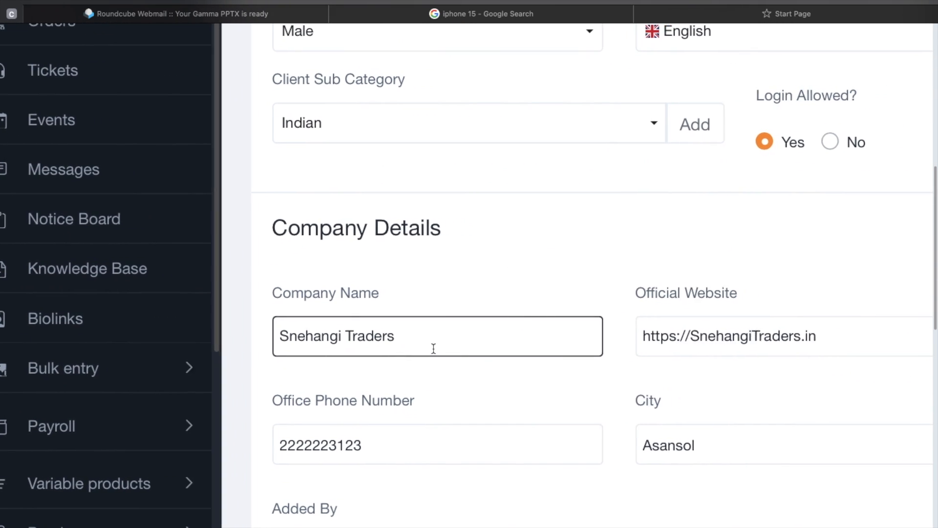
Step: Enter GST as the tax name in the company details and fill in the company's GST/VAT number
scroll(433, 348, right, 5)
click(519, 342)
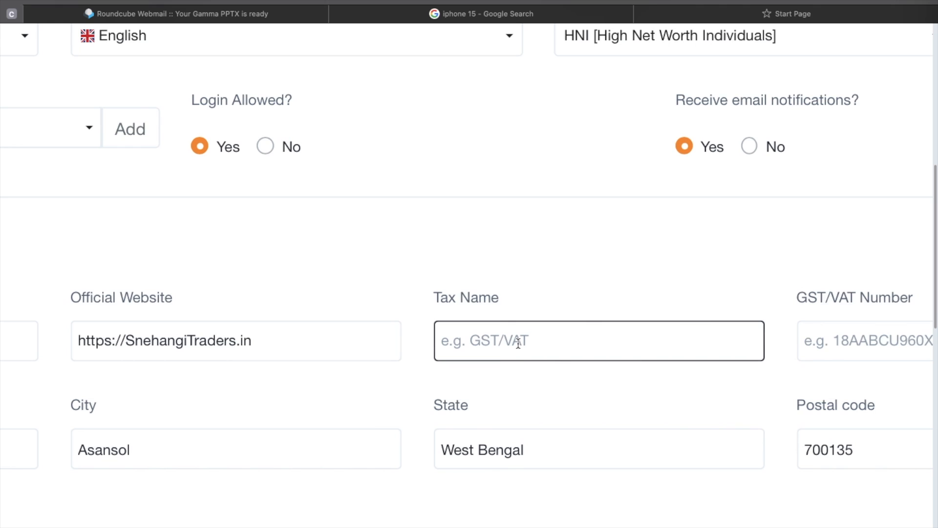
scroll(518, 342, right, 3)
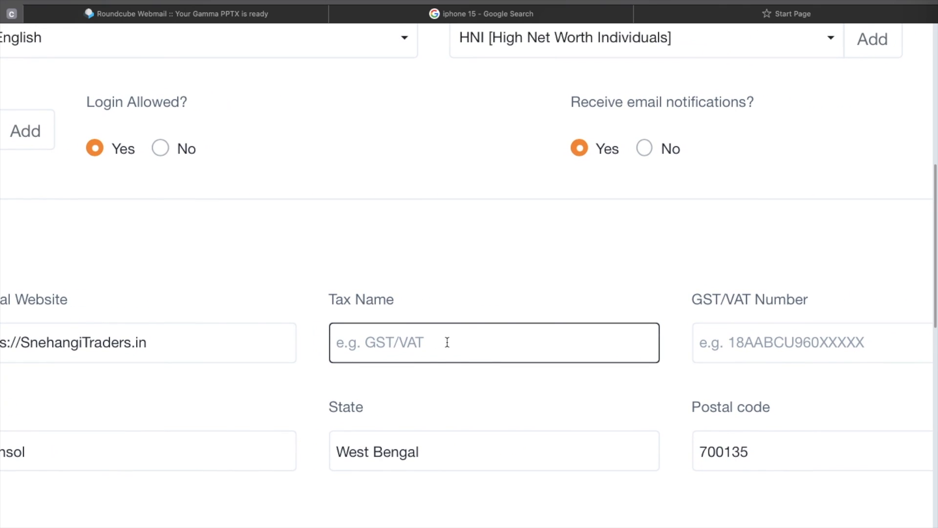
text(GST)
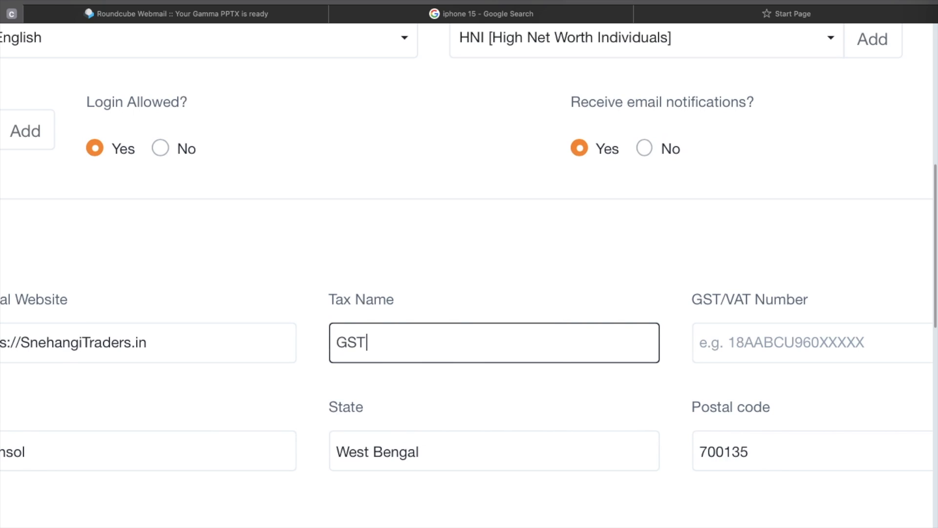
click(793, 348)
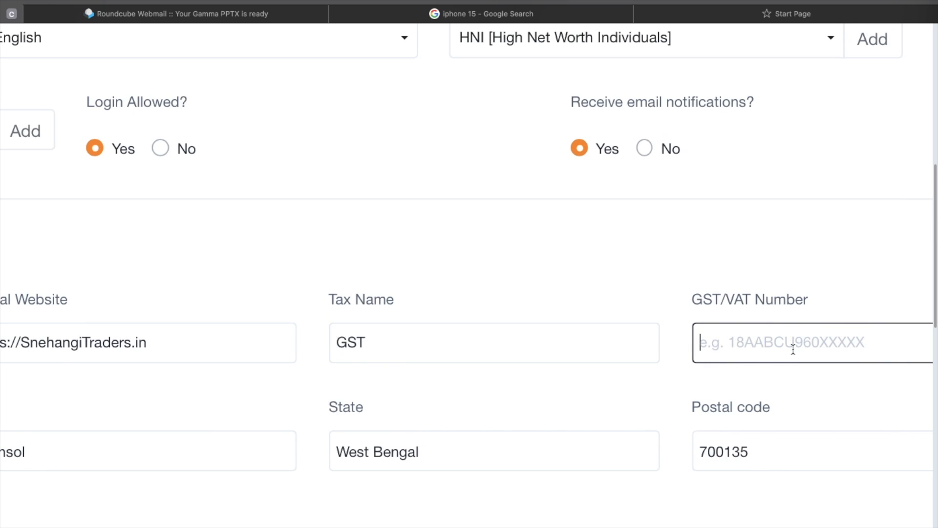
text(234567890DFHJKL)
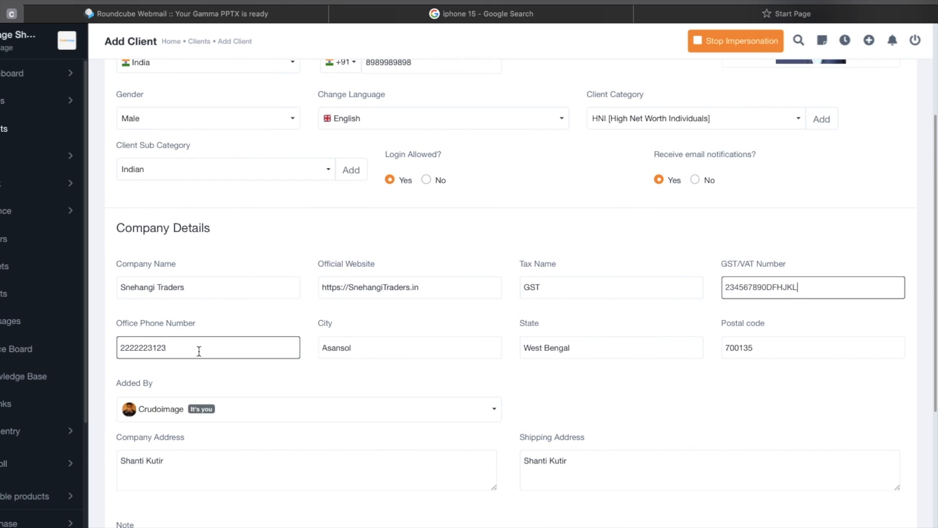
Step: Replace the company logo with 2.png from the All Clients Logo folder and save the client
scroll(389, 313, down, 5)
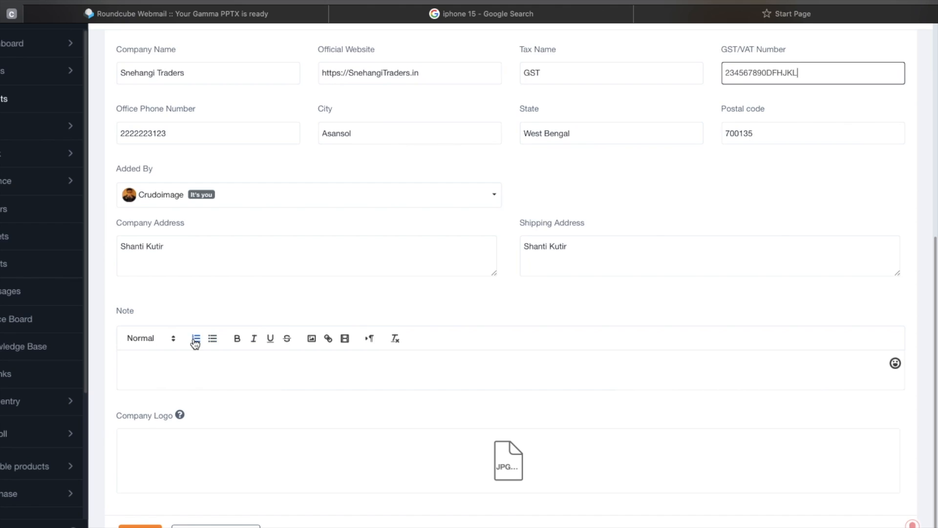
mouse_move(201, 484)
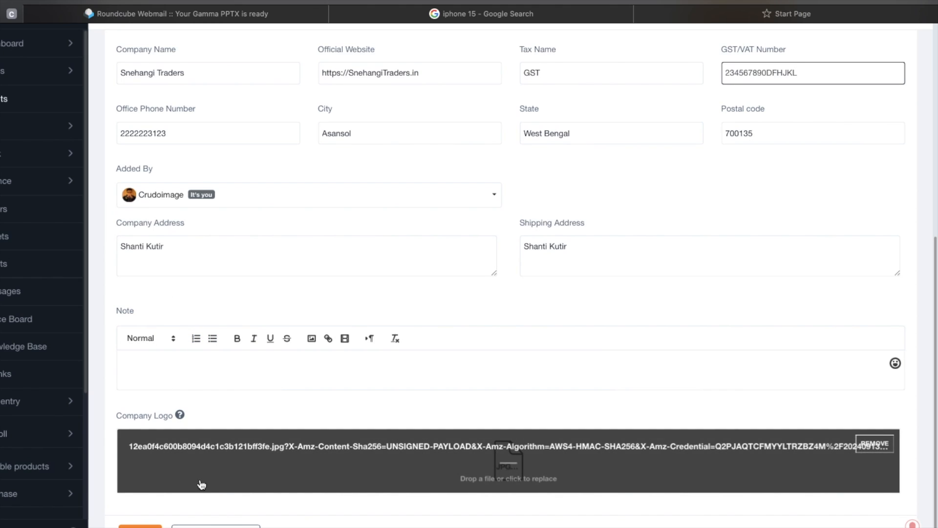
click(532, 465)
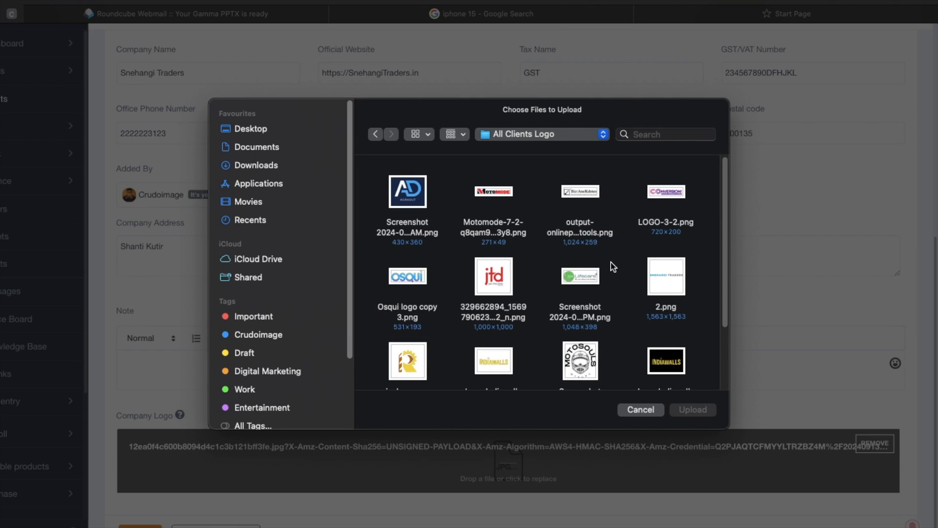
scroll(611, 262, down, 3)
scroll(610, 262, up, 3)
click(668, 282)
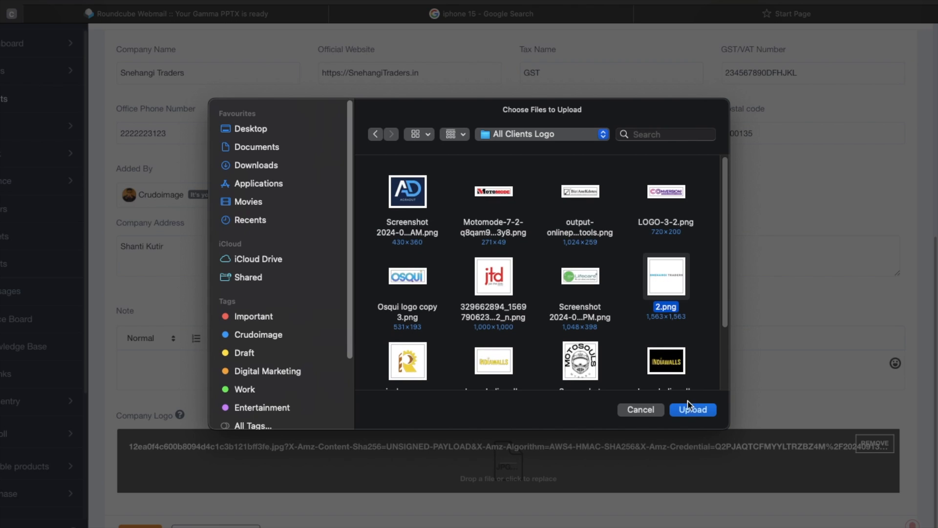
click(693, 410)
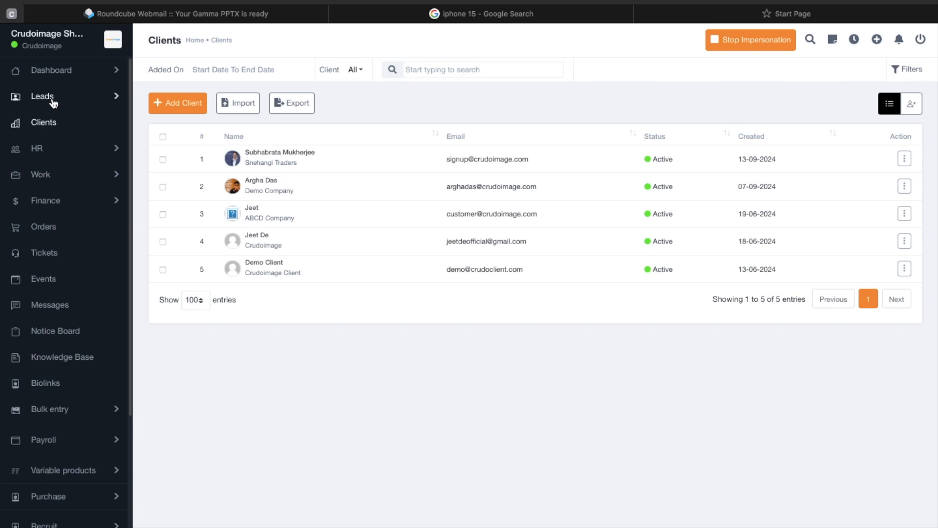
Step: Return to the finance proposals and create an invoice from the accepted Duplex Building proposal, Proposal#121
click(44, 200)
click(49, 229)
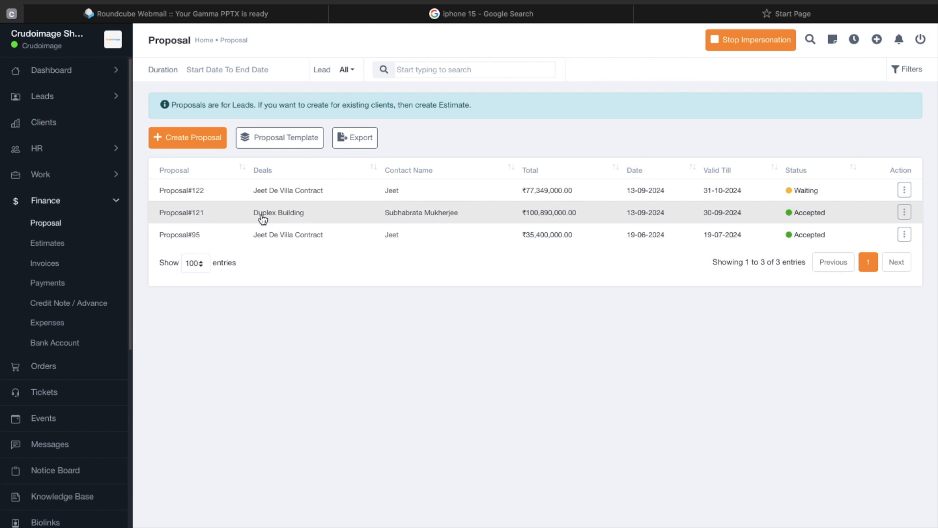
click(905, 213)
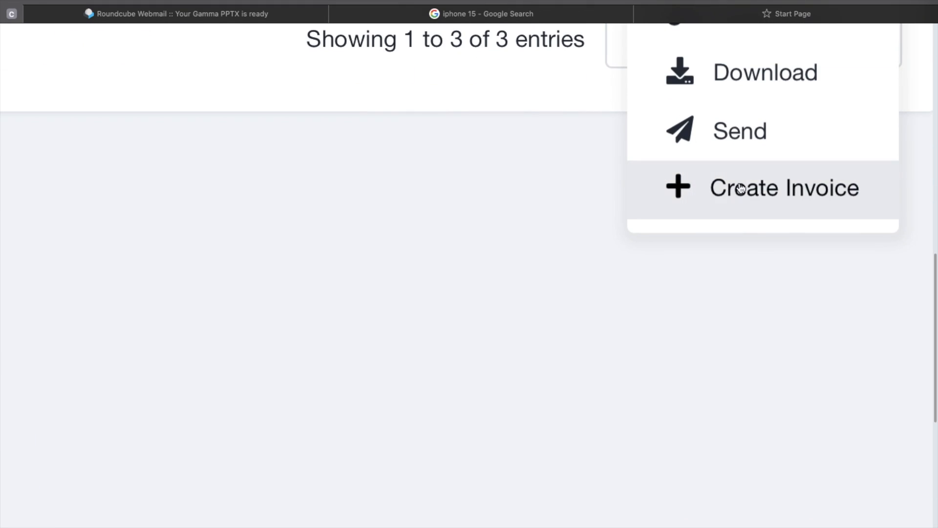
click(741, 189)
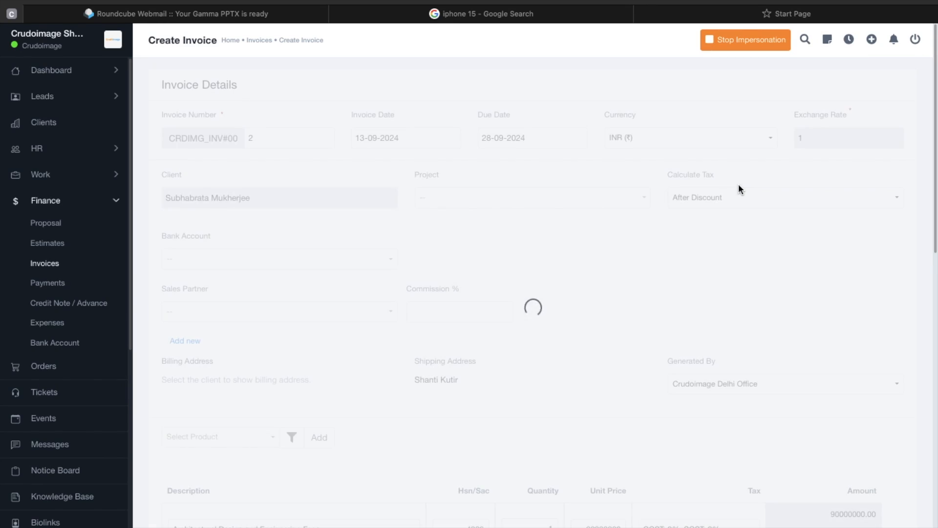
key(super+shift+backslash)
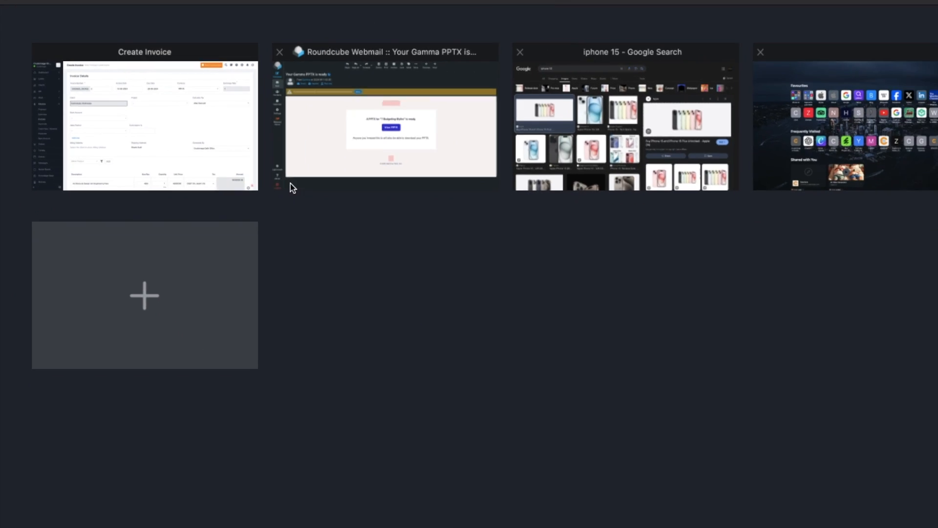
click(160, 99)
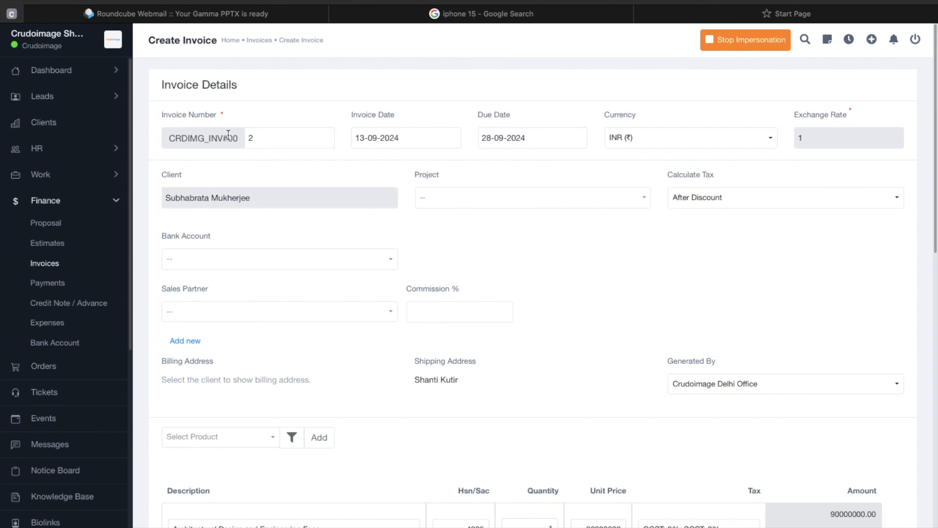
Step: Try Idbi Bank as the invoice's bank account and reset the field to blank
click(472, 197)
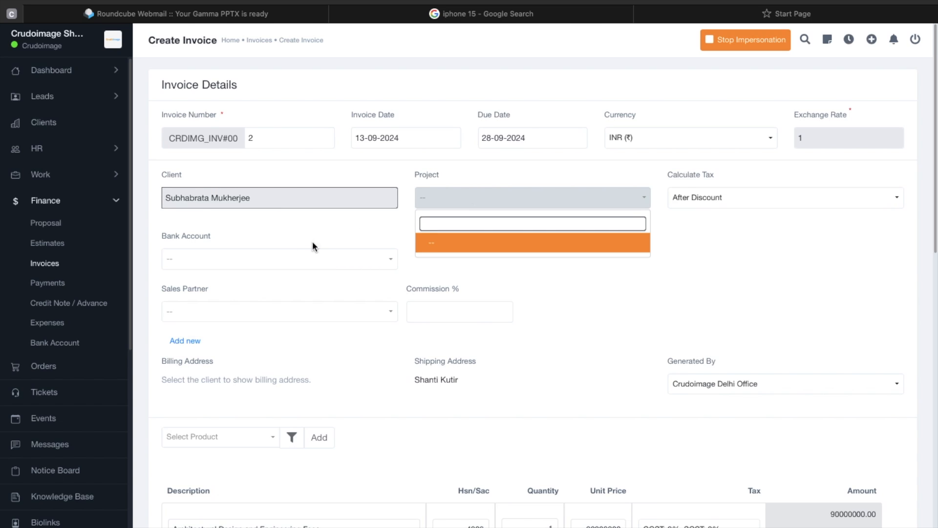
click(548, 177)
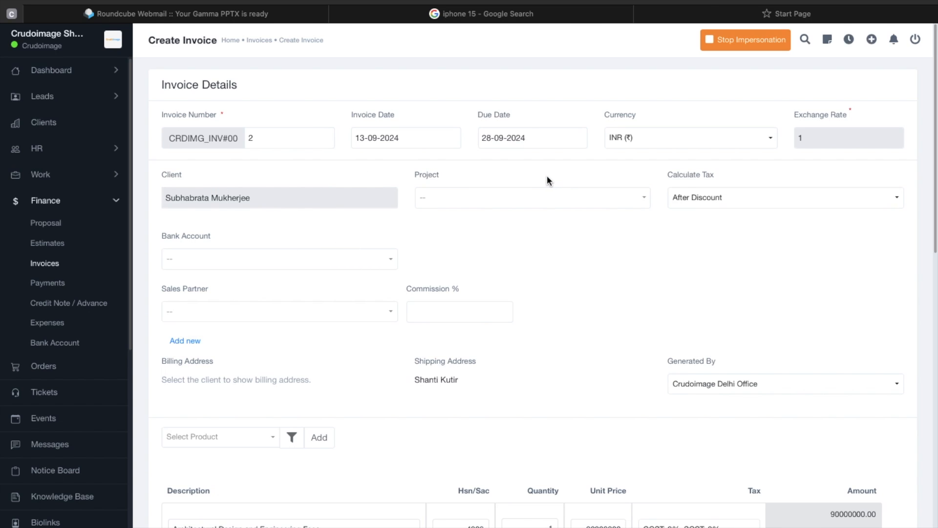
scroll(547, 180, down, 1)
click(233, 210)
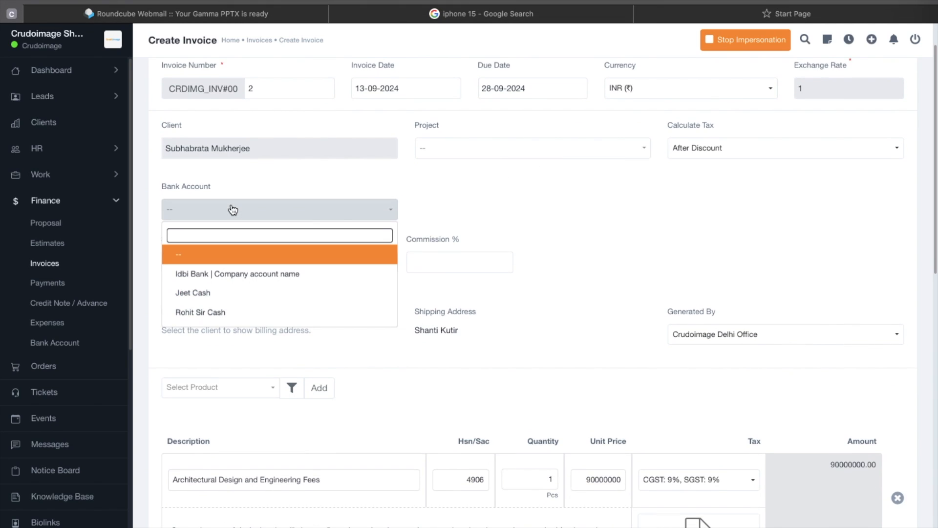
click(205, 274)
click(342, 217)
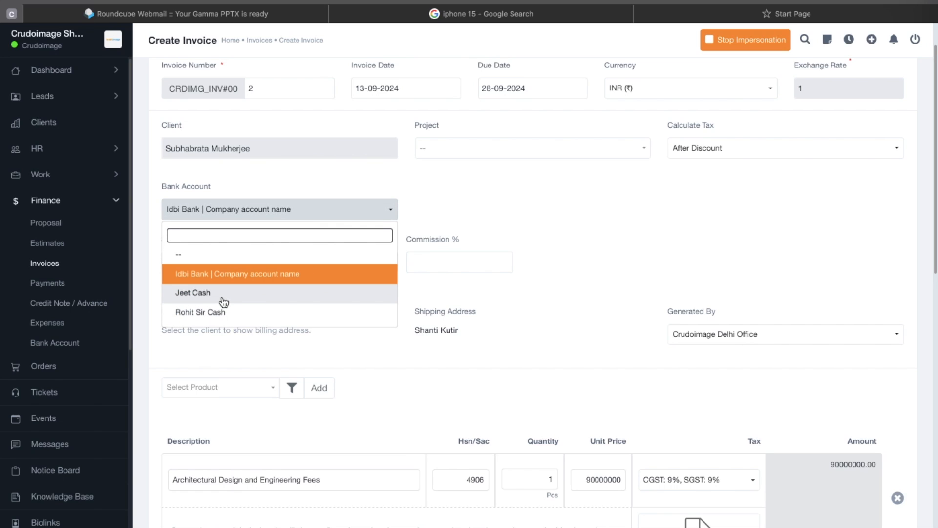
click(195, 255)
click(182, 209)
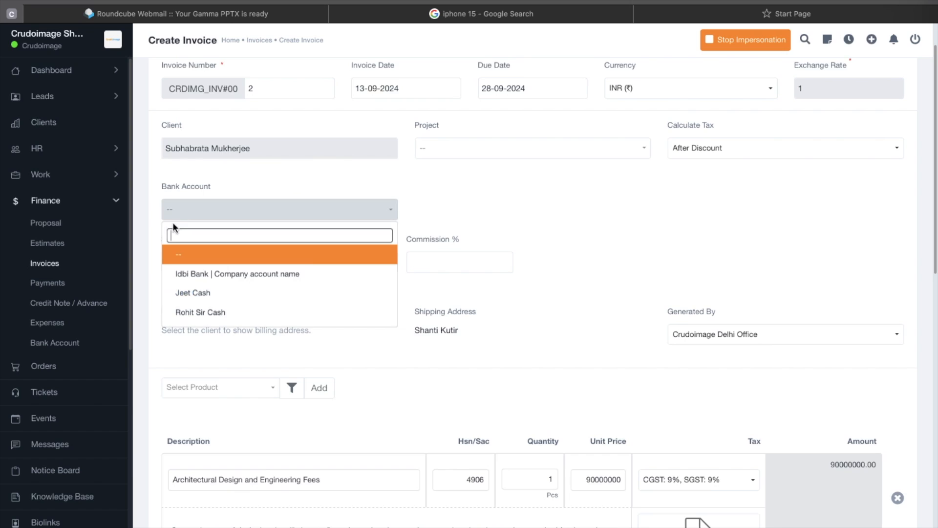
click(183, 257)
click(617, 193)
Step: Check the available sales partners and where they are managed in the Sales section
click(249, 262)
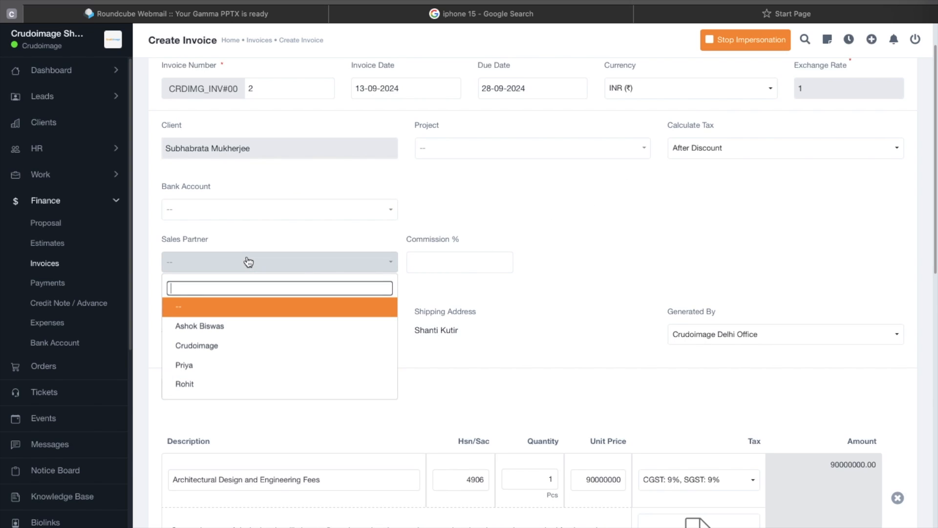
scroll(58, 391, down, 5)
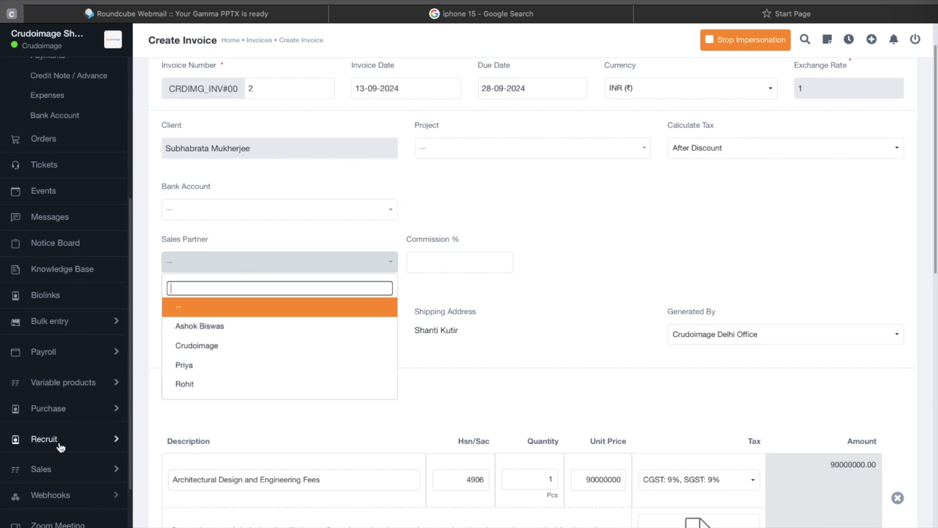
click(56, 474)
scroll(59, 483, down, 3)
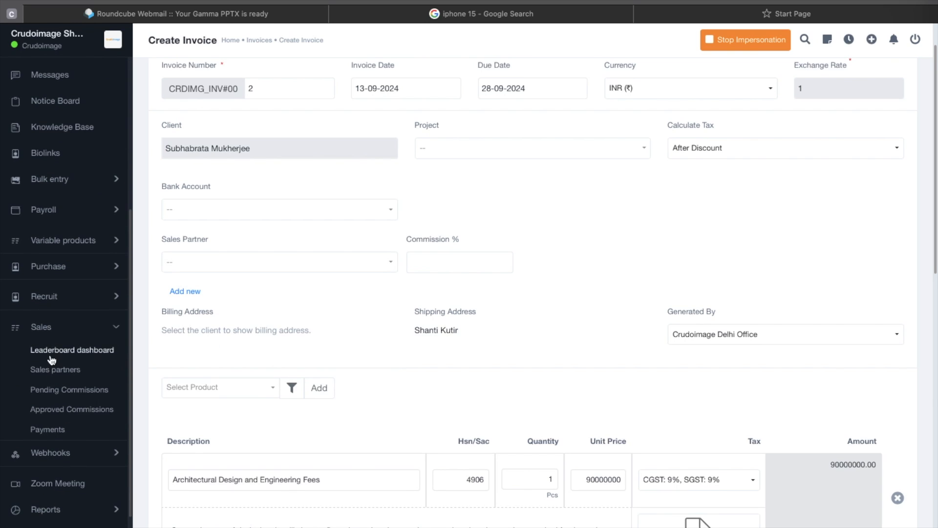
scroll(54, 359, up, 5)
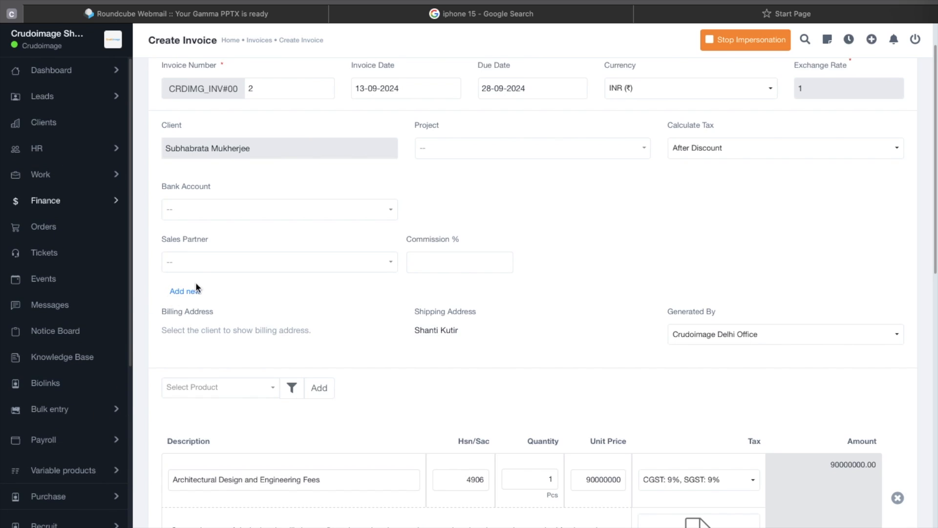
Step: Assign the first partner in the list as the invoice's sales partner with a 2% commission
click(199, 262)
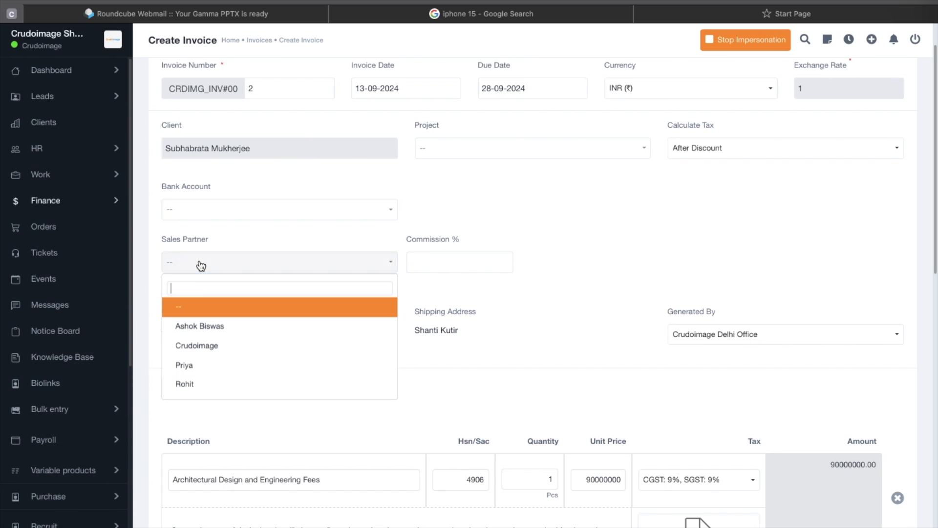
click(207, 334)
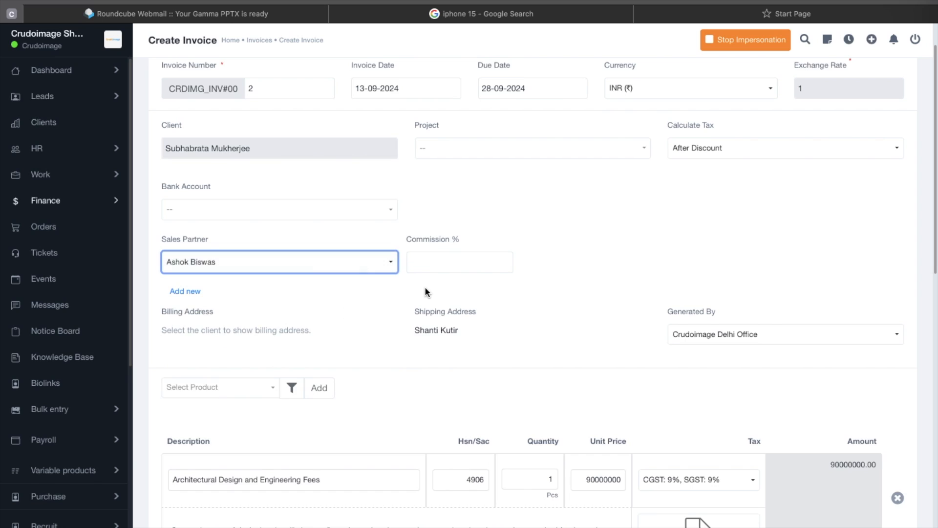
click(429, 265)
text(2)
click(612, 246)
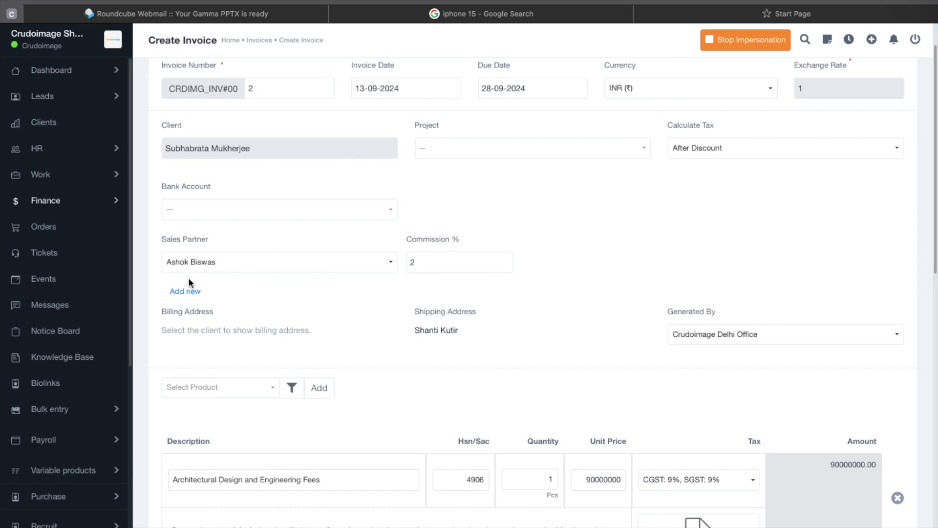
Step: Add a second sales partner, the one listed directly after Crudoimage, with a 3% commission
click(191, 292)
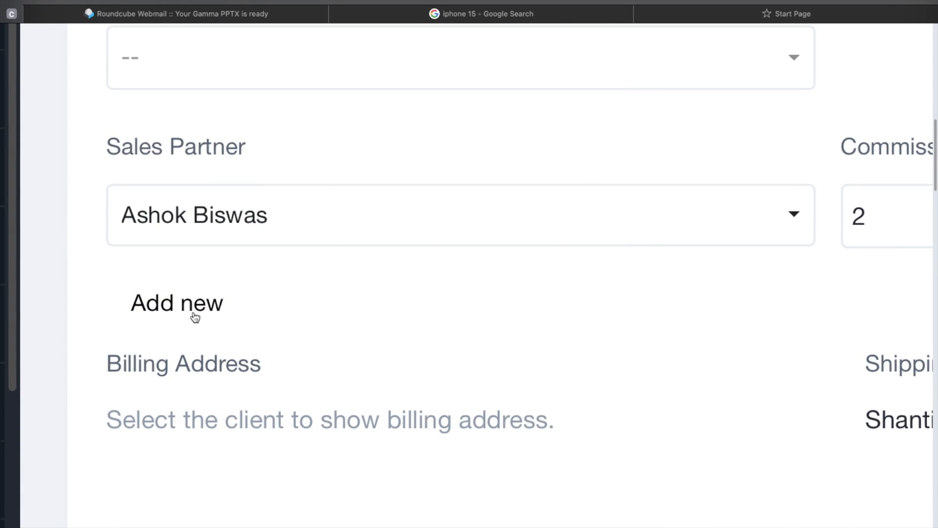
click(557, 286)
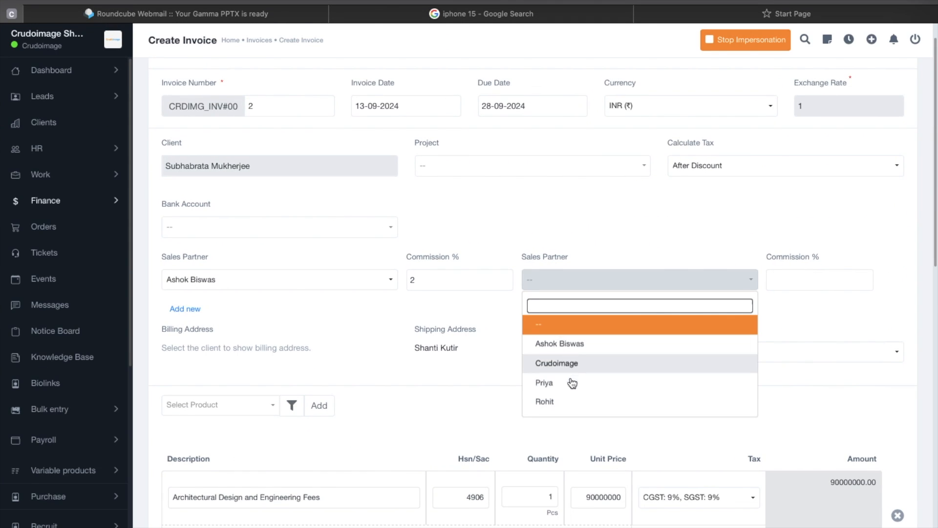
click(569, 386)
click(803, 285)
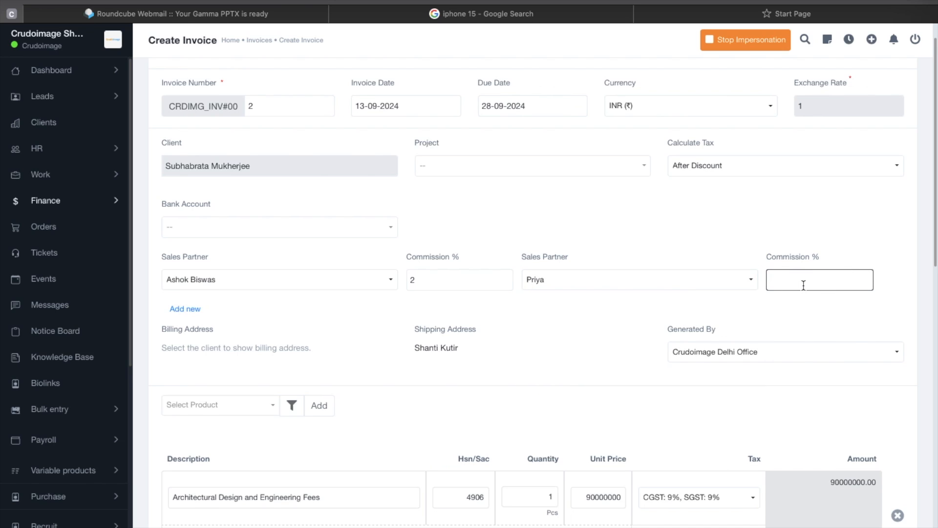
Step: Add a third sales partner, the last one in the list, with a 1% commission
click(184, 309)
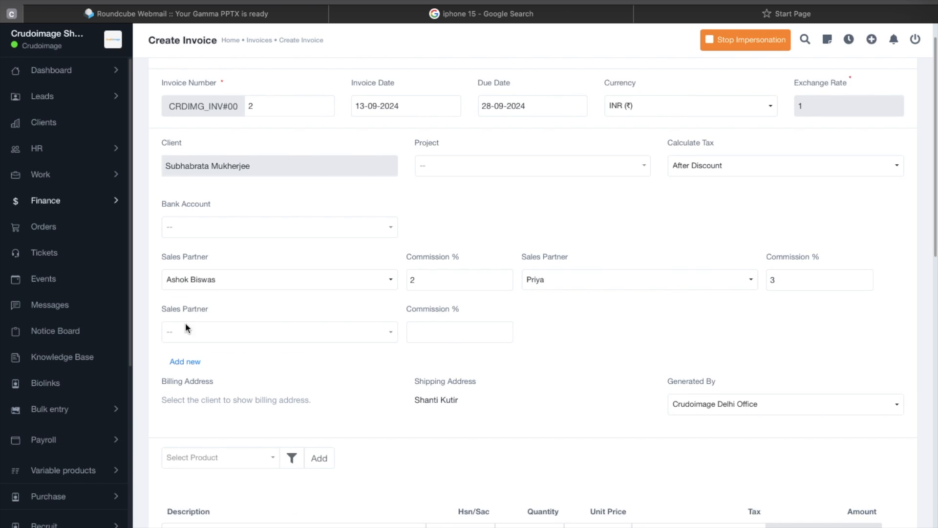
click(189, 331)
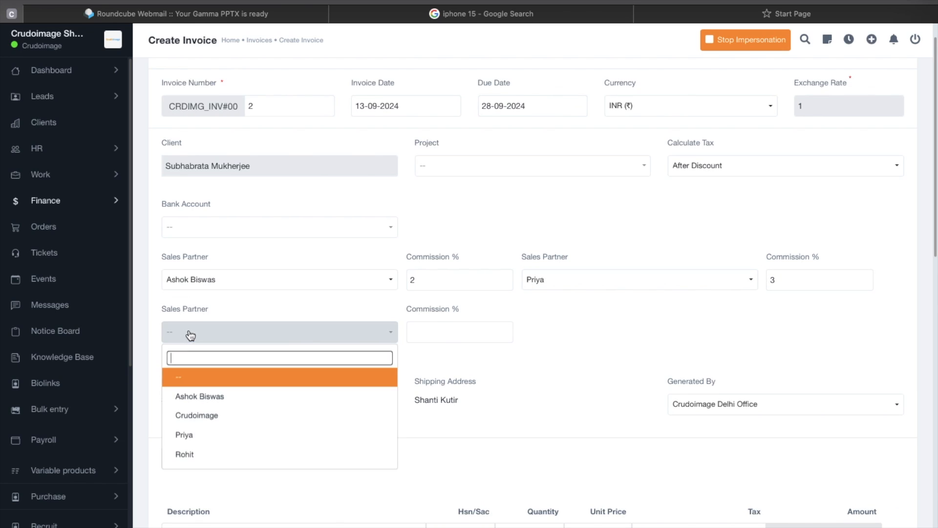
click(205, 446)
click(466, 325)
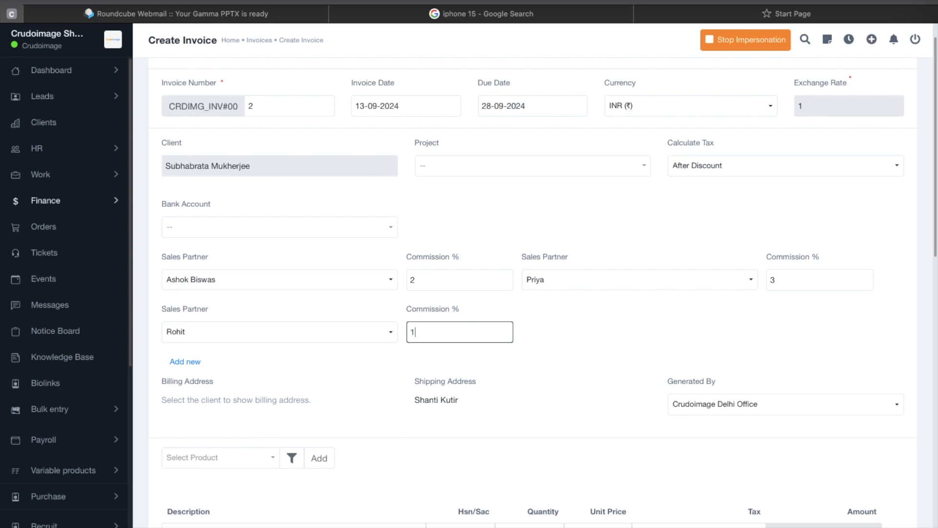
click(599, 337)
Step: Add the Ceramic Tiles product as an invoice line and remove that line again
scroll(684, 278, down, 5)
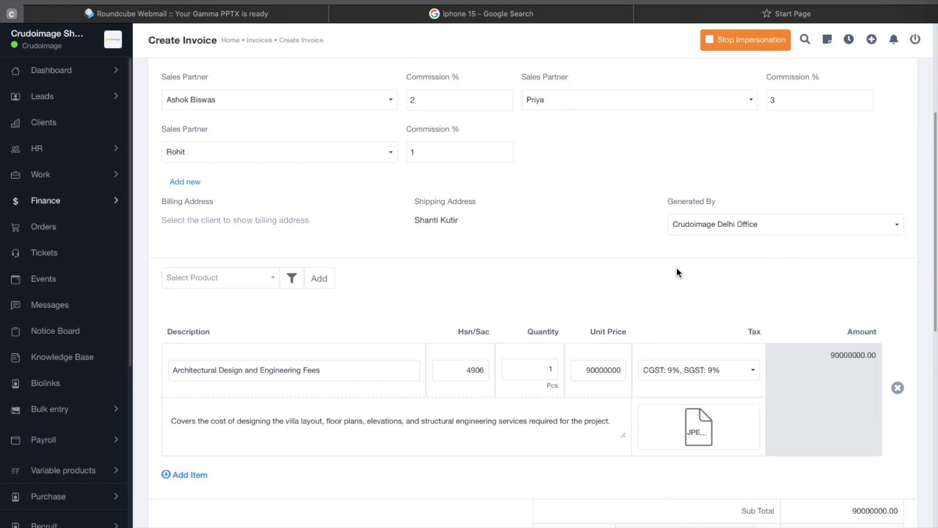
scroll(587, 279, up, 4)
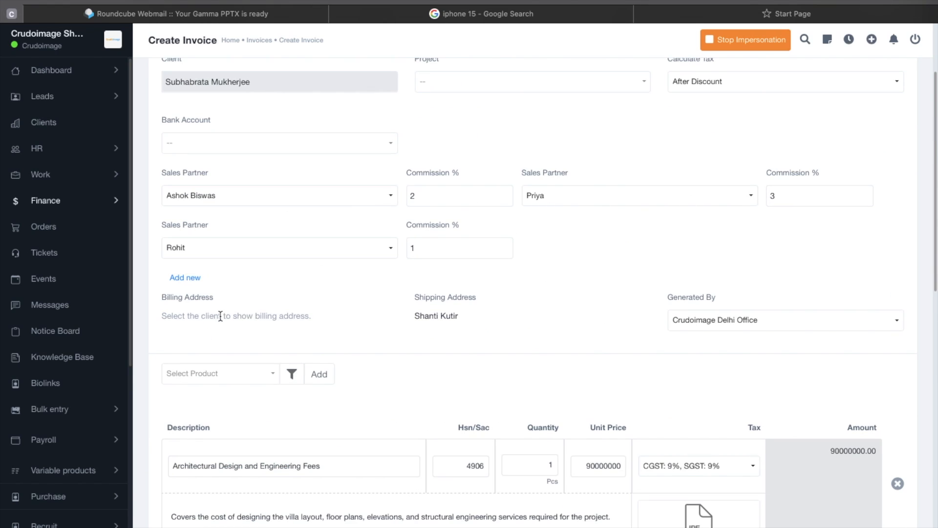
scroll(223, 317, up, 2)
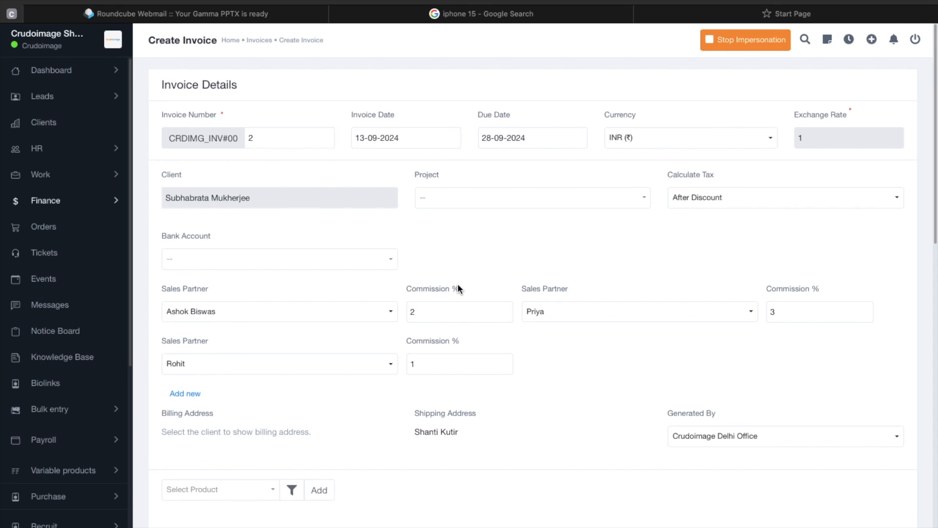
scroll(457, 284, down, 1)
scroll(230, 420, down, 3)
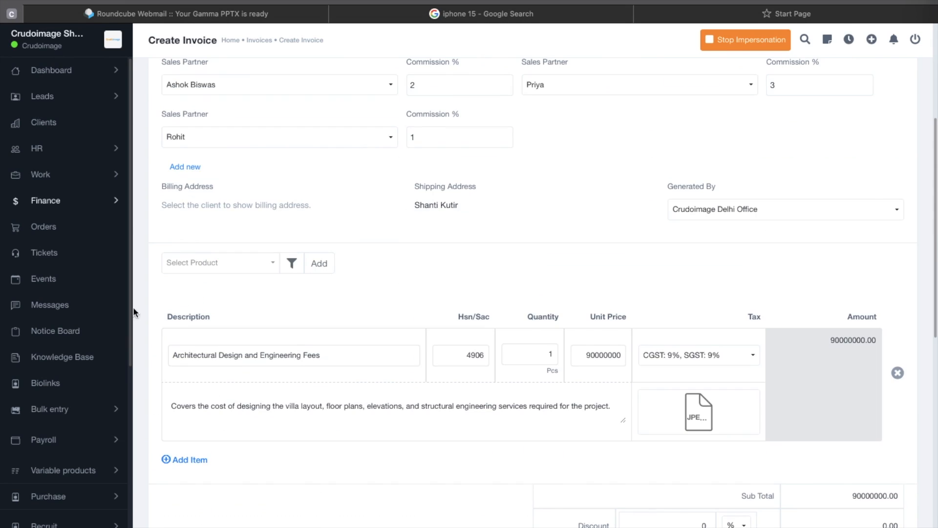
click(210, 263)
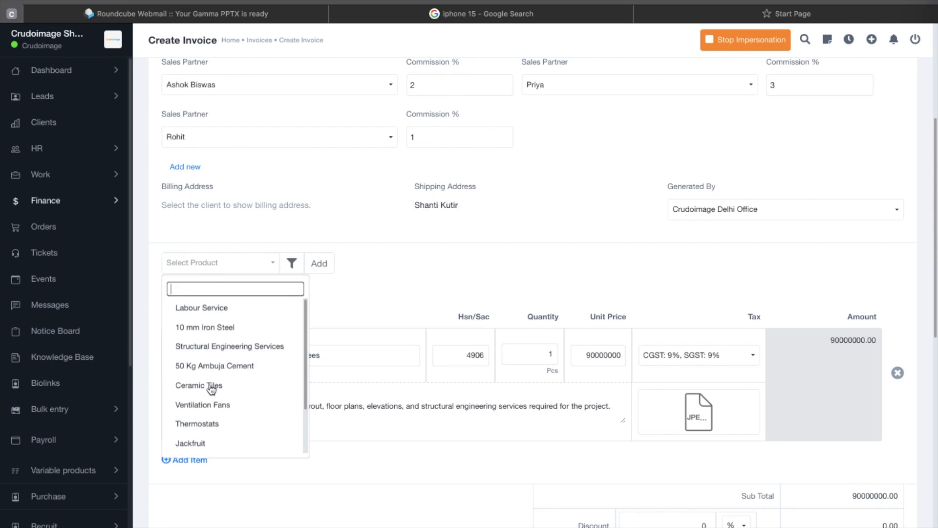
click(193, 385)
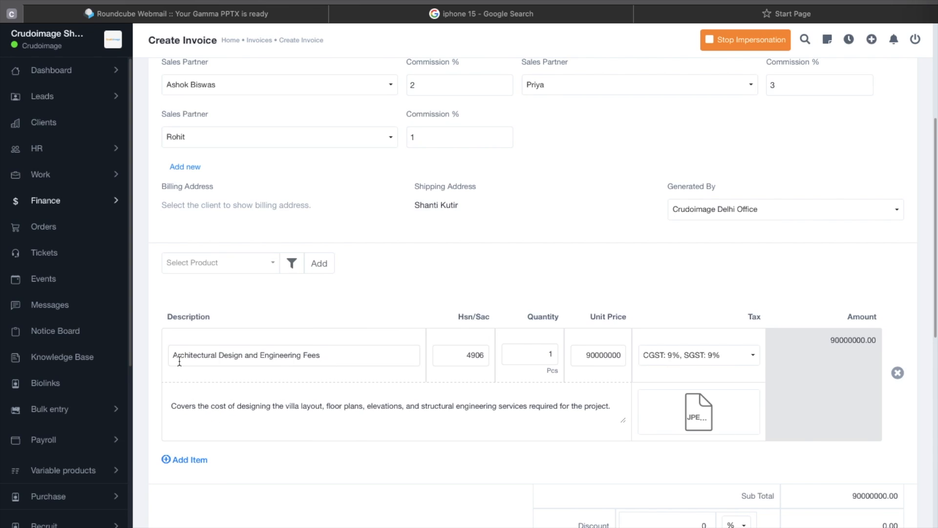
click(209, 265)
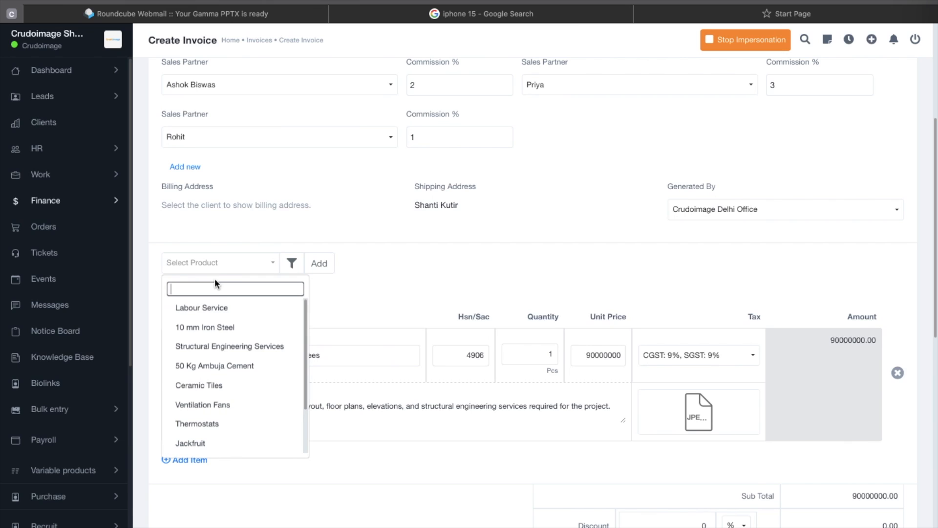
click(234, 379)
scroll(362, 391, down, 1)
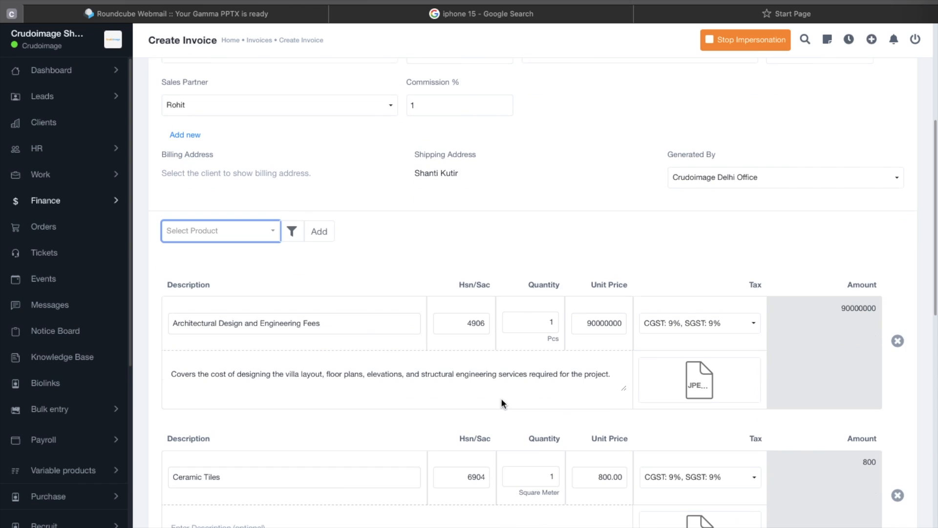
click(898, 495)
Step: Attach the file Cracked-2.xlsx from the Downloads folder to the invoice
scroll(415, 393, down, 5)
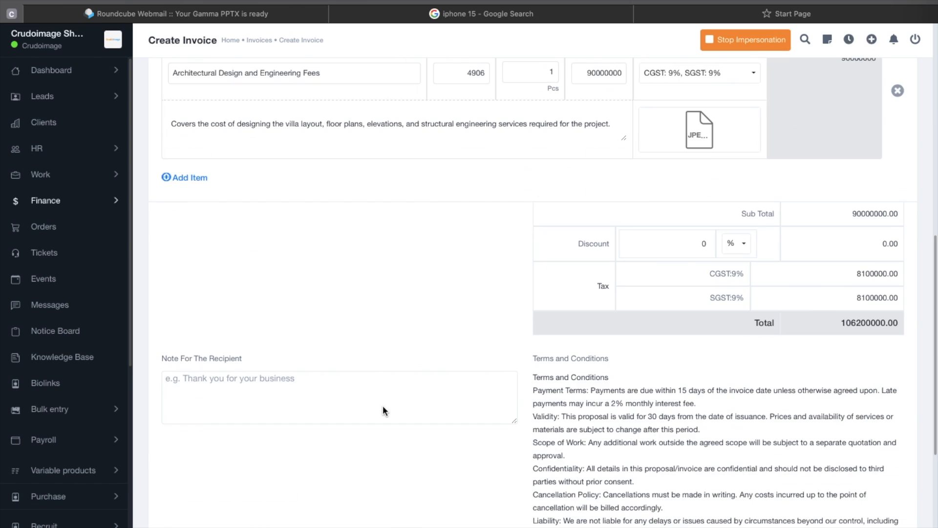
scroll(766, 277, up, 10)
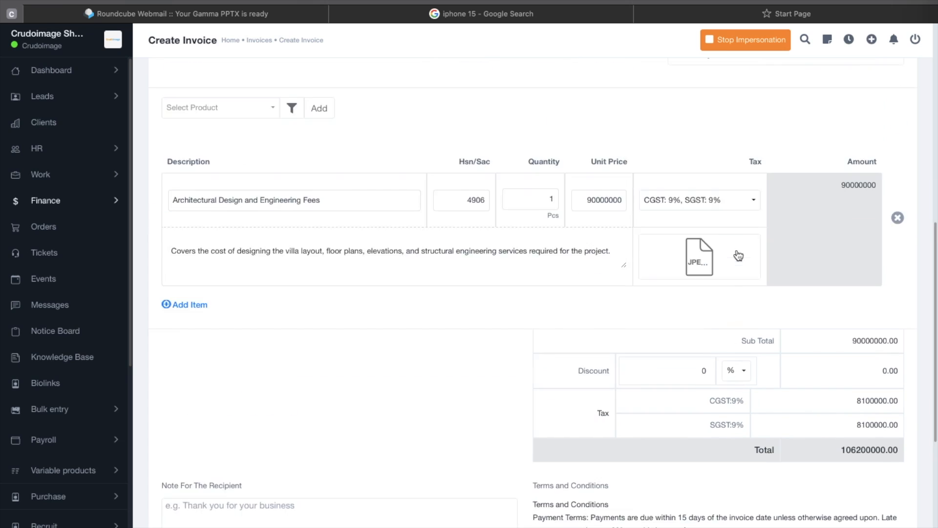
scroll(862, 373, down, 5)
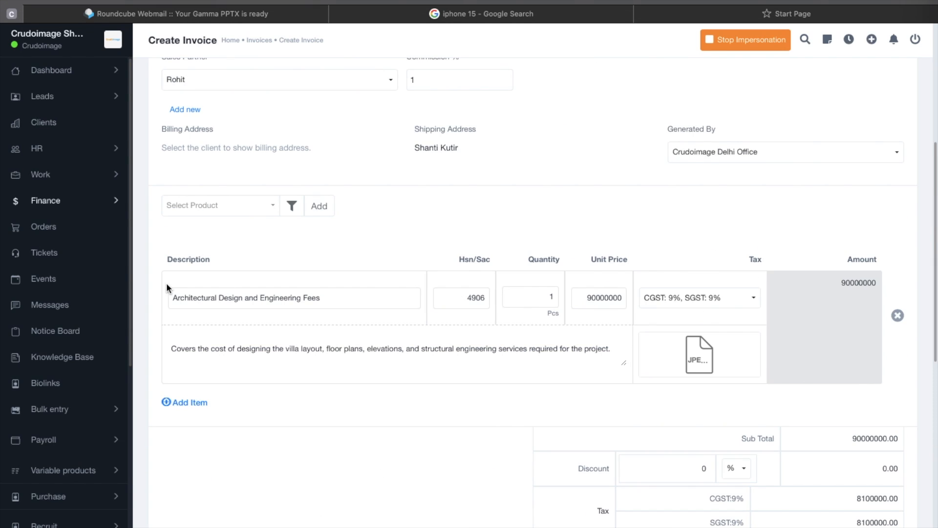
scroll(751, 307, down, 10)
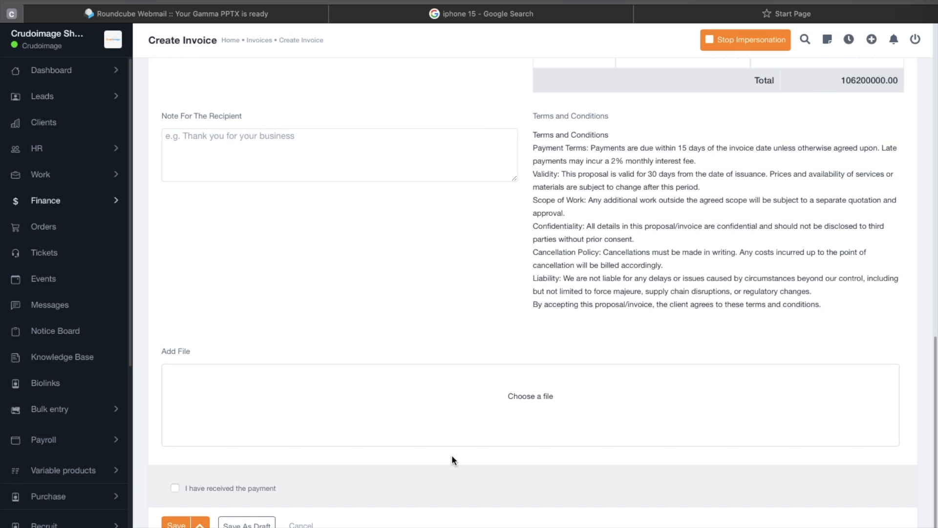
click(474, 419)
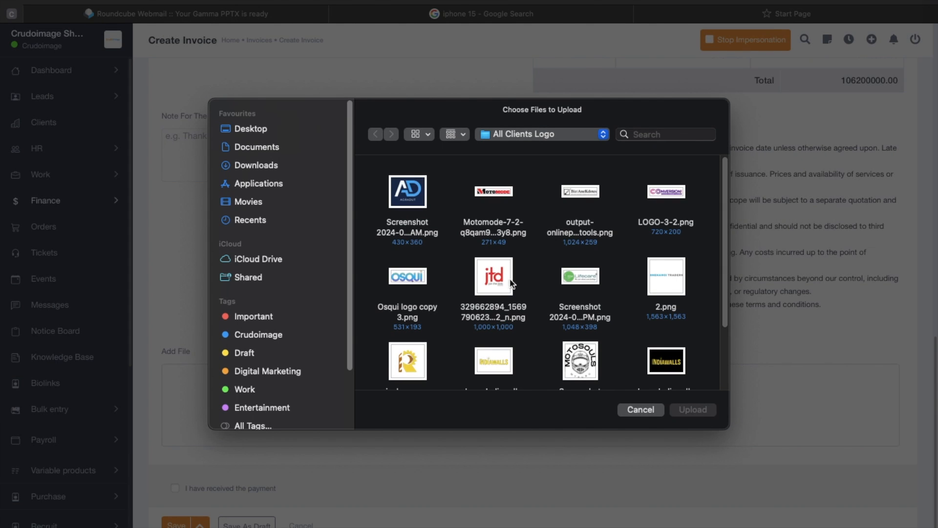
click(254, 166)
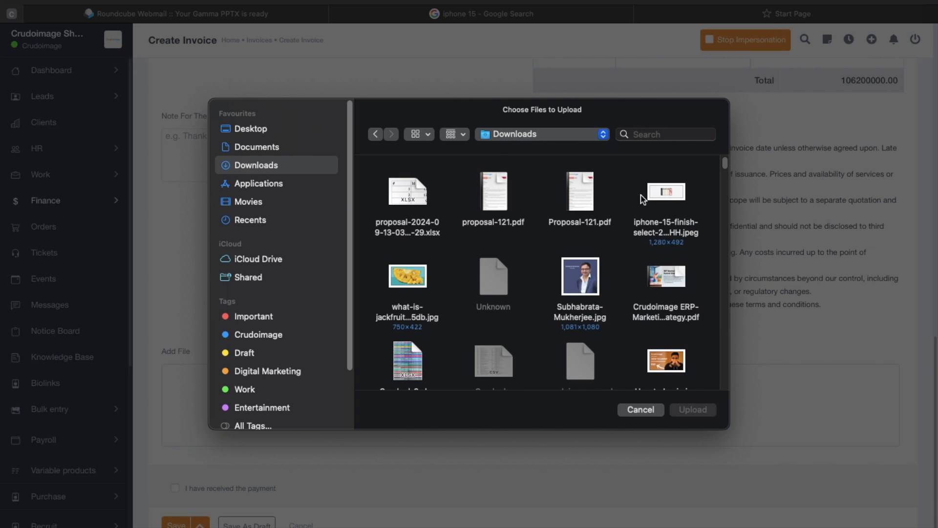
scroll(428, 358, down, 2)
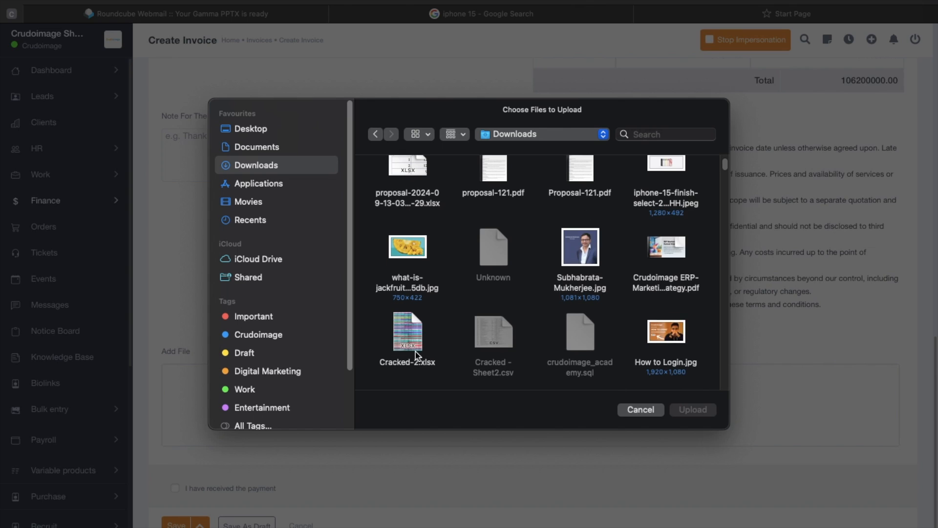
click(420, 359)
click(678, 408)
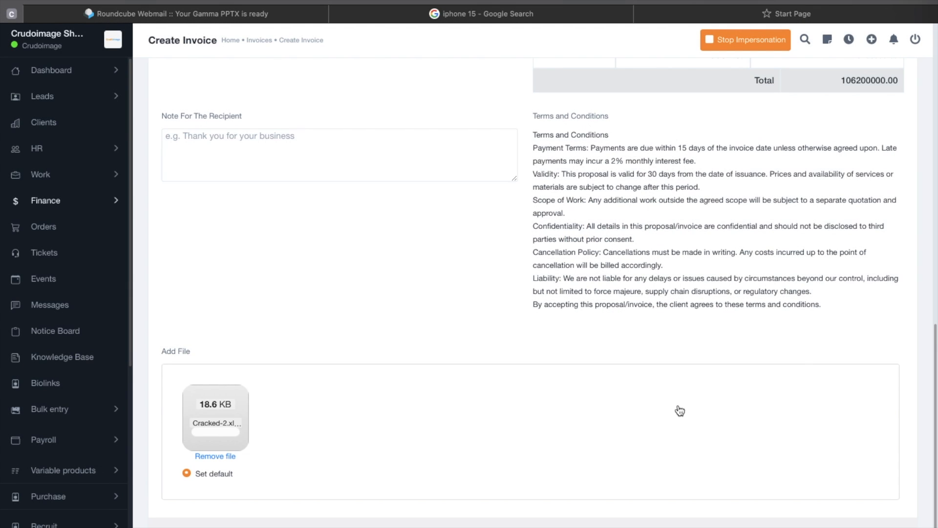
click(196, 523)
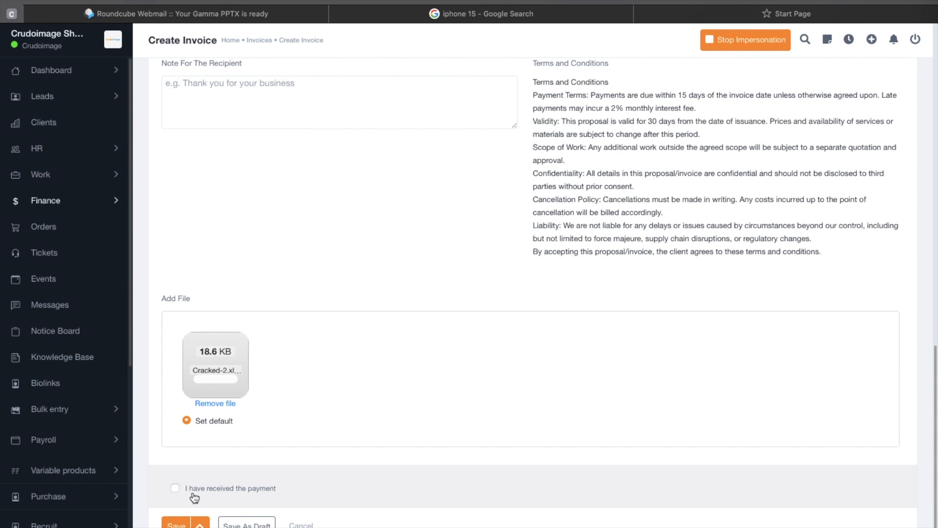
Step: Mark the payment as received via Offline Payment by Cheque, enter a transaction ID, and clear the received mark again
scroll(189, 490, up, 5)
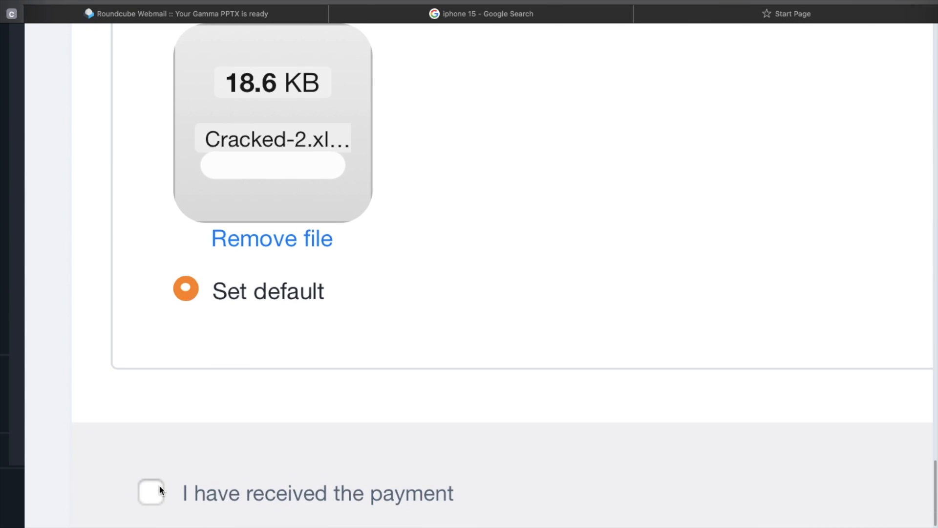
scroll(159, 486, down, 3)
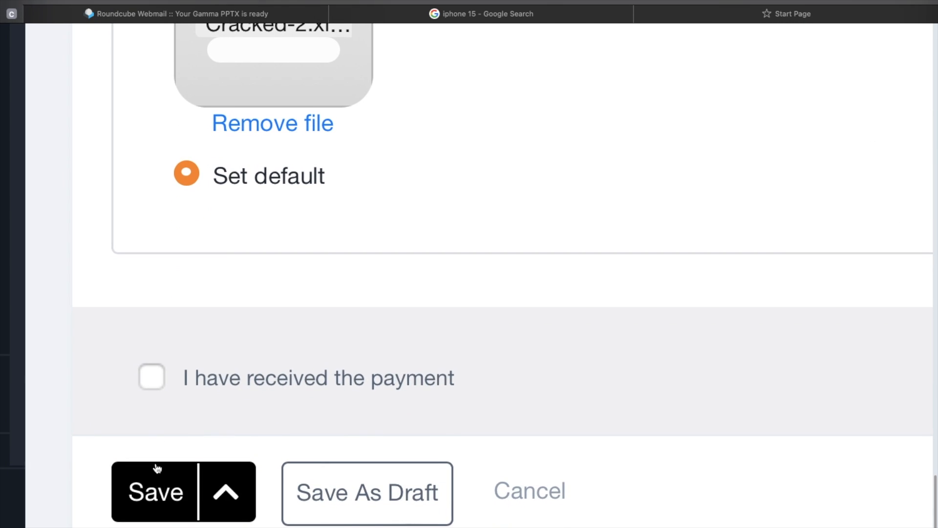
scroll(155, 459, down, 5)
click(175, 488)
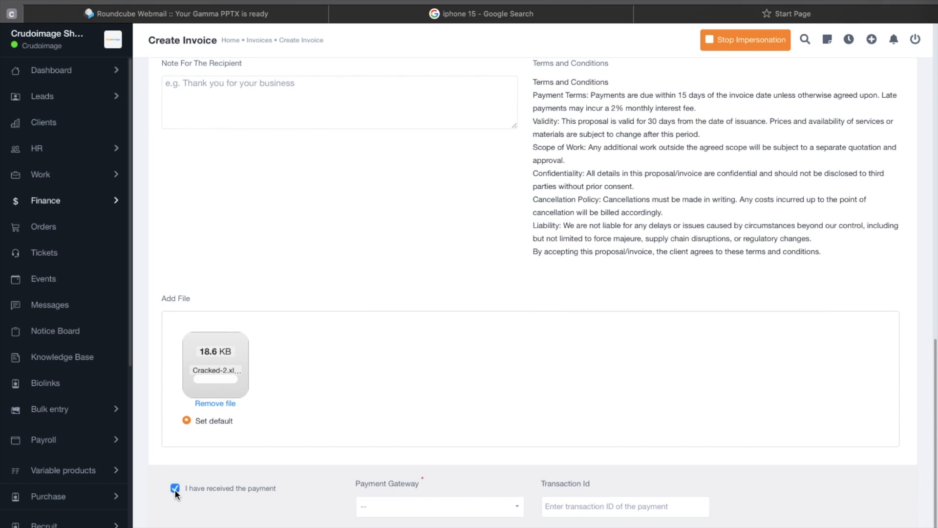
scroll(517, 444, down, 1)
click(413, 483)
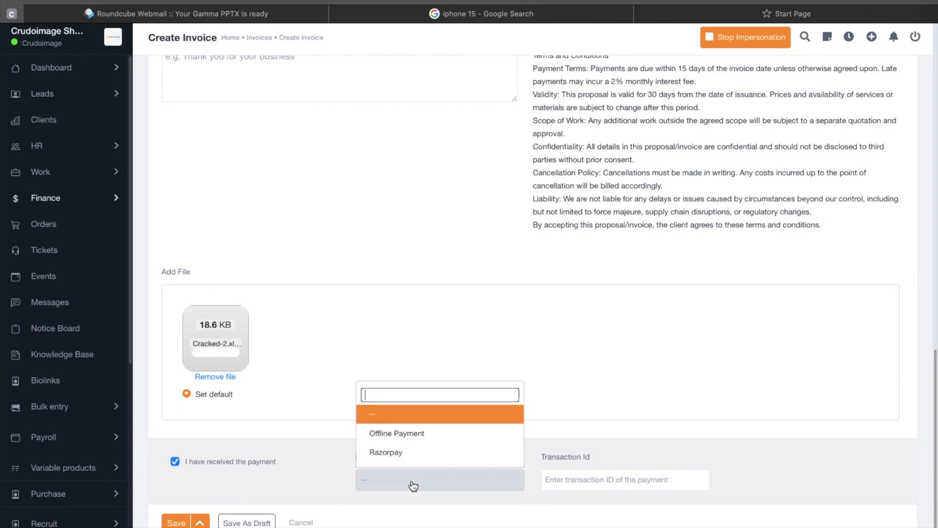
click(384, 432)
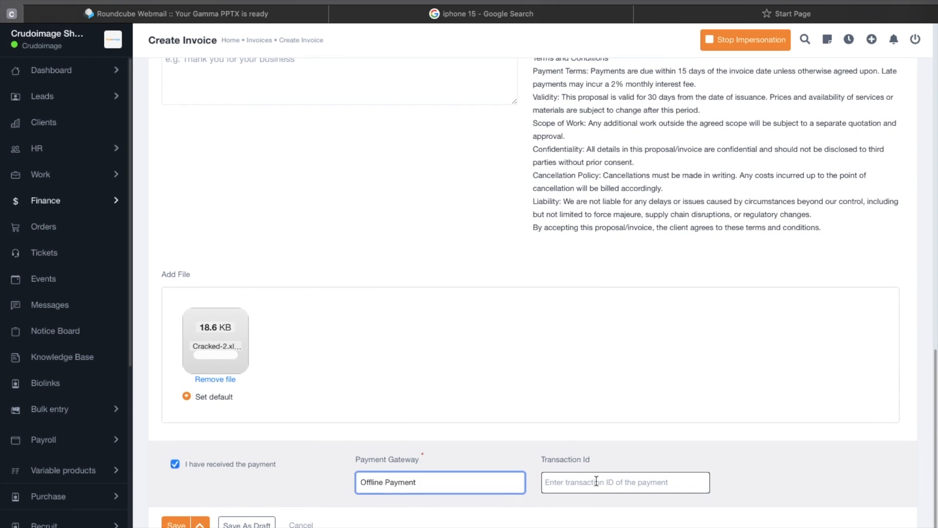
click(596, 481)
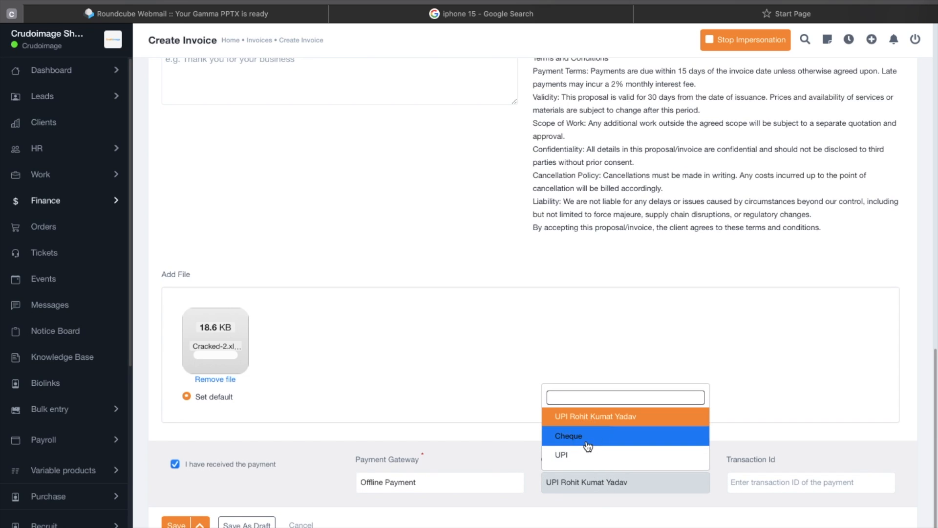
click(589, 437)
click(814, 484)
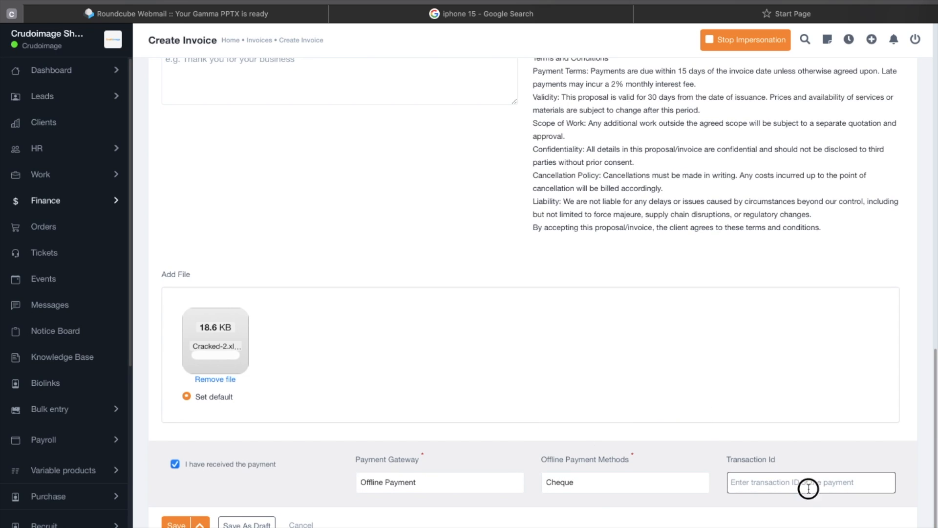
text(6789)
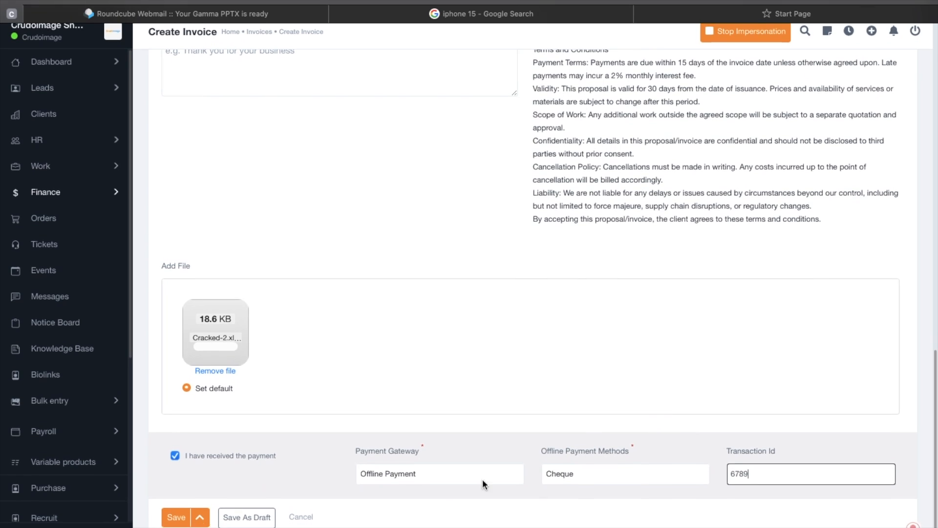
click(174, 463)
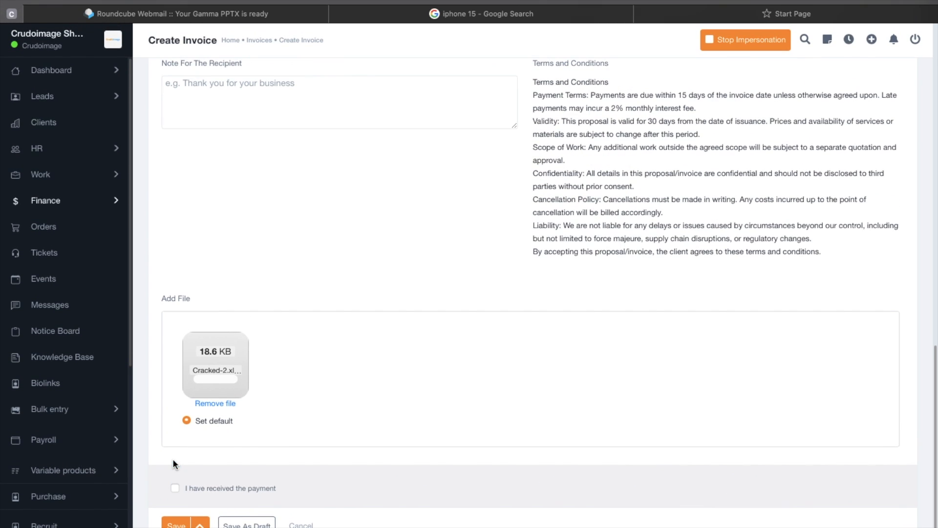
Step: Try to save the invoice with the plain Save option and choose to add an order for the exceeded product quantity
scroll(198, 446, up, 15)
scroll(198, 496, down, 15)
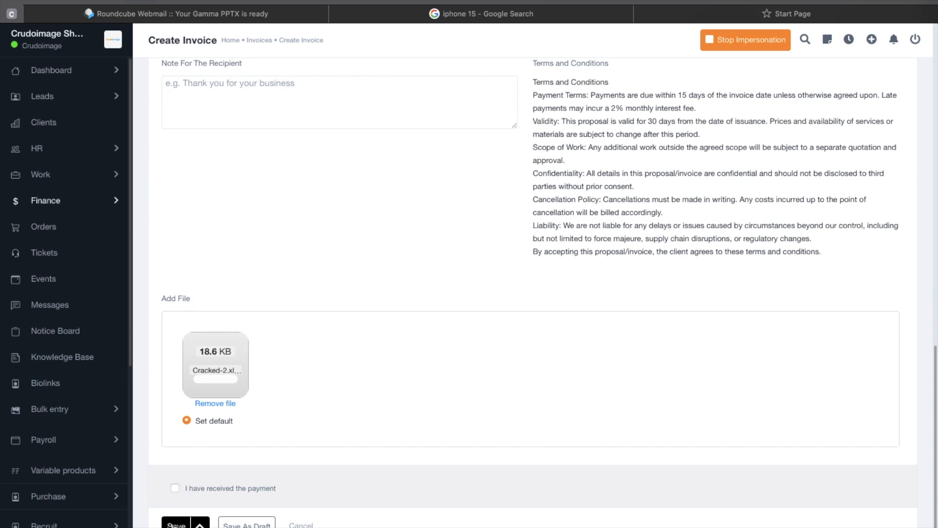
click(180, 525)
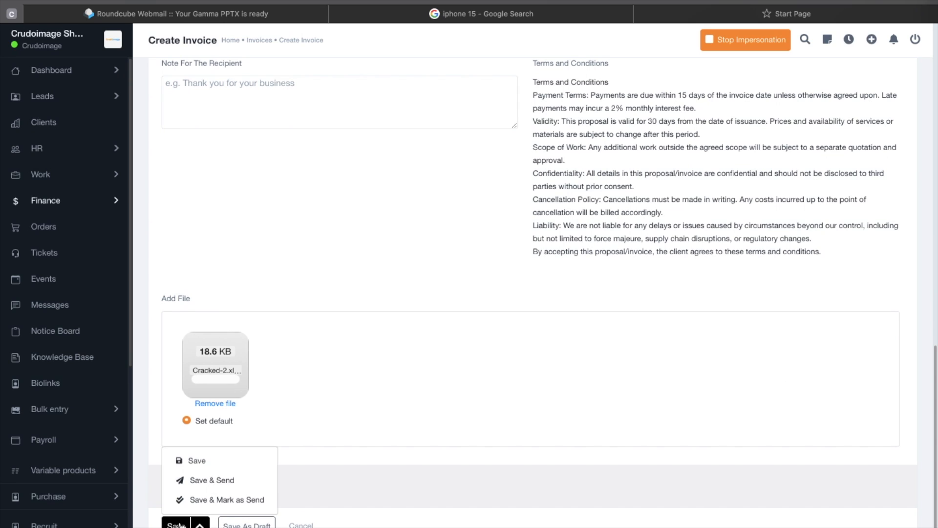
click(194, 462)
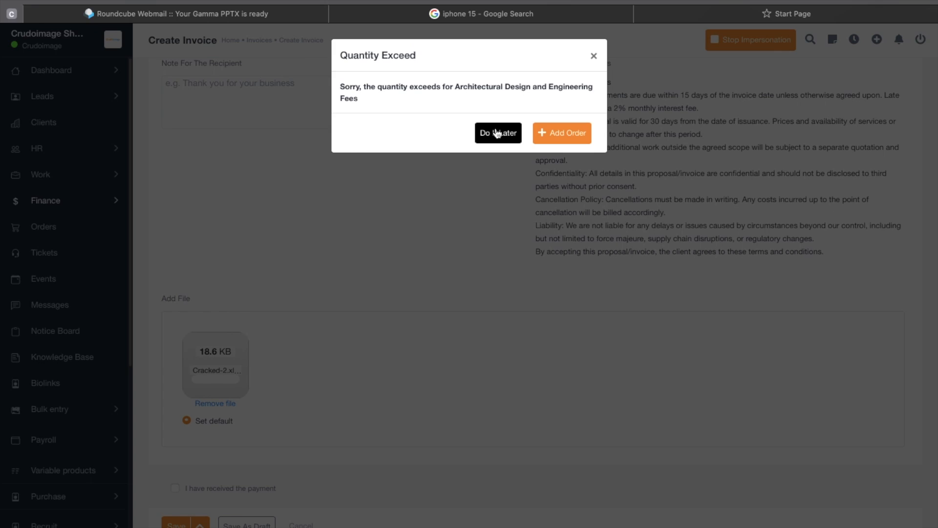
click(569, 130)
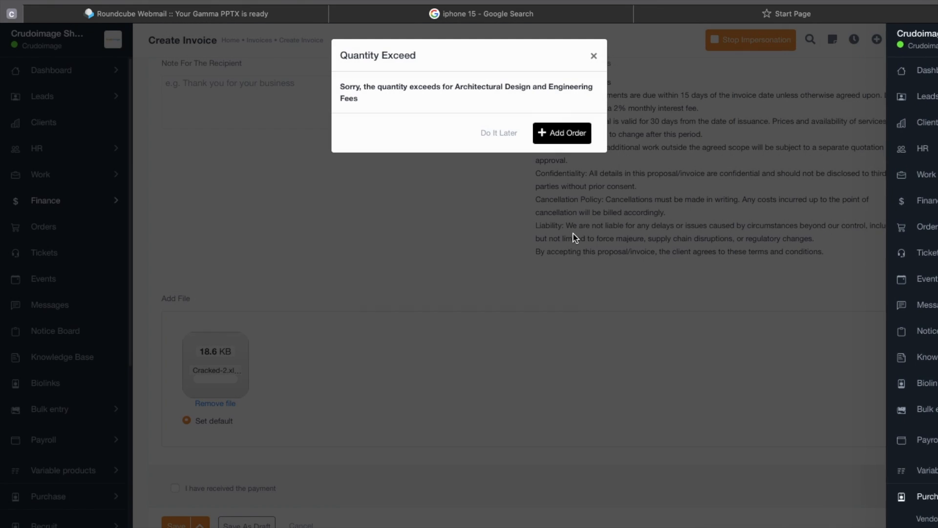
click(408, 174)
Step: Save the Architectural Design and Engineering Fees invoice, declining to add an order for the exceeded quantity
scroll(560, 274, up, 8)
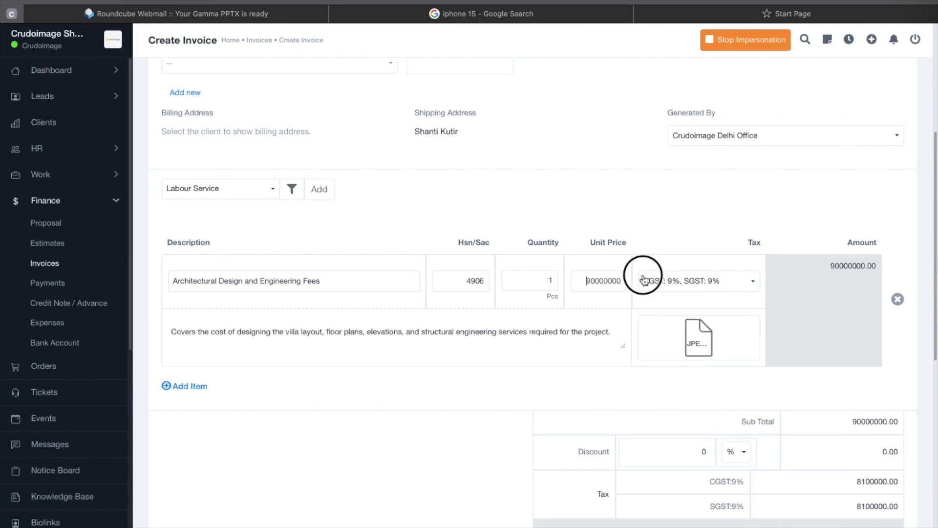
scroll(383, 277, down, 10)
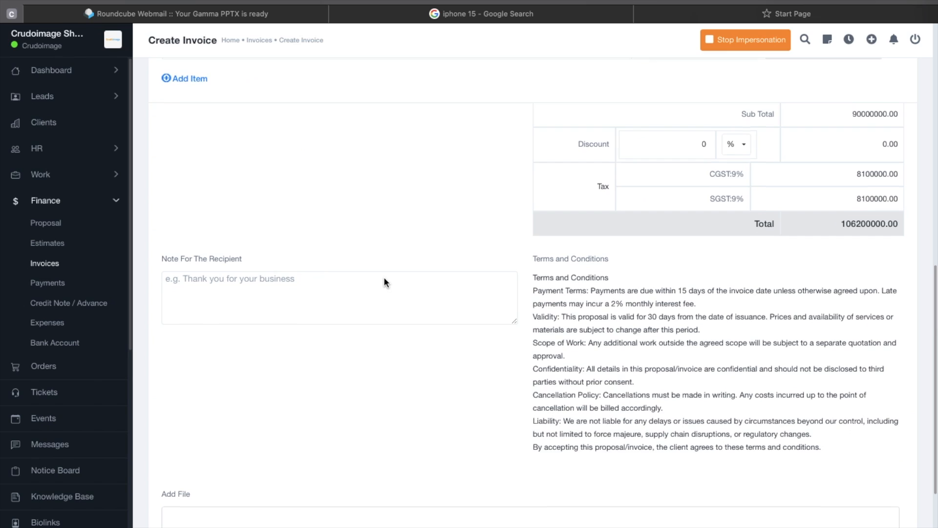
click(200, 525)
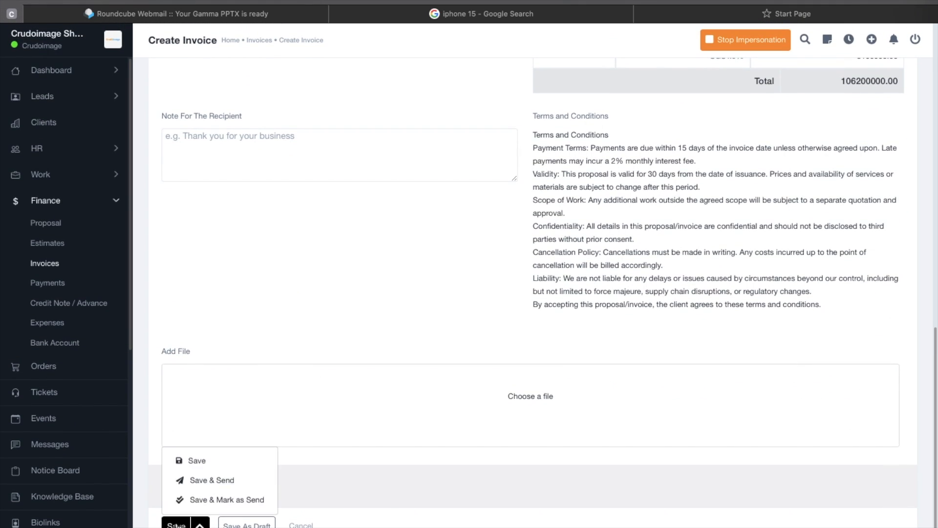
click(196, 478)
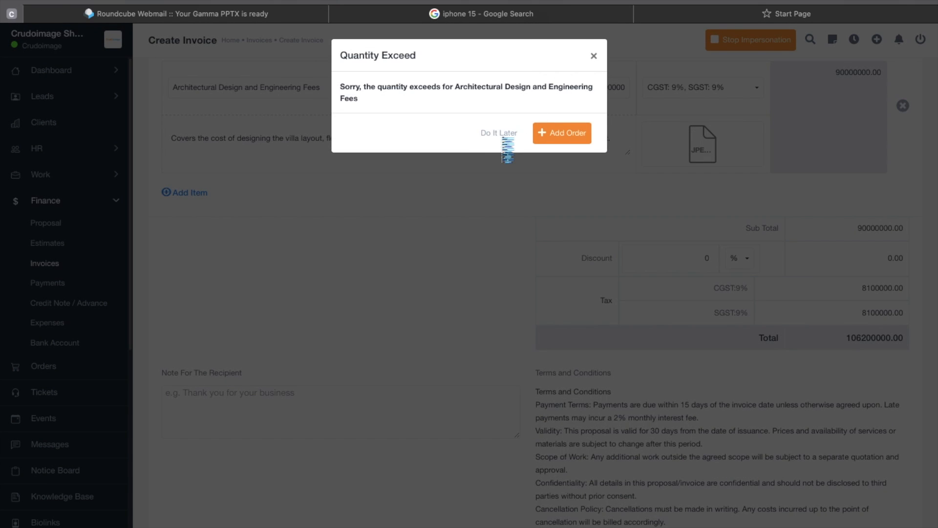
click(504, 141)
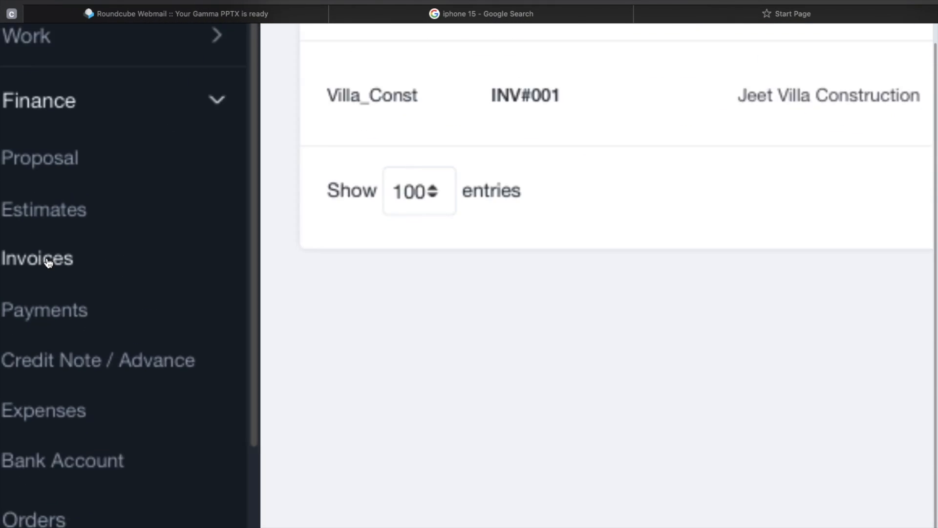
Step: Open the invoices list in the Finance section and start creating a new invoice
scroll(49, 263, up, 3)
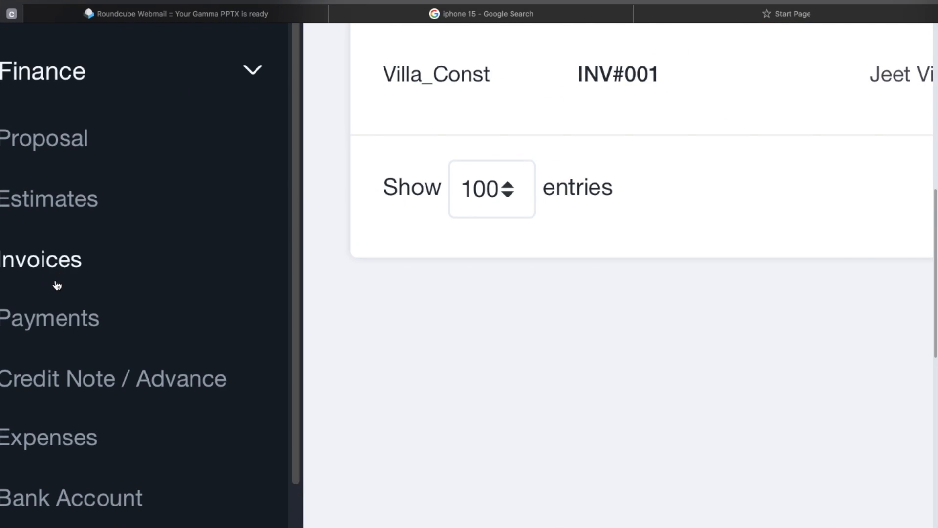
scroll(56, 271, down, 3)
click(56, 270)
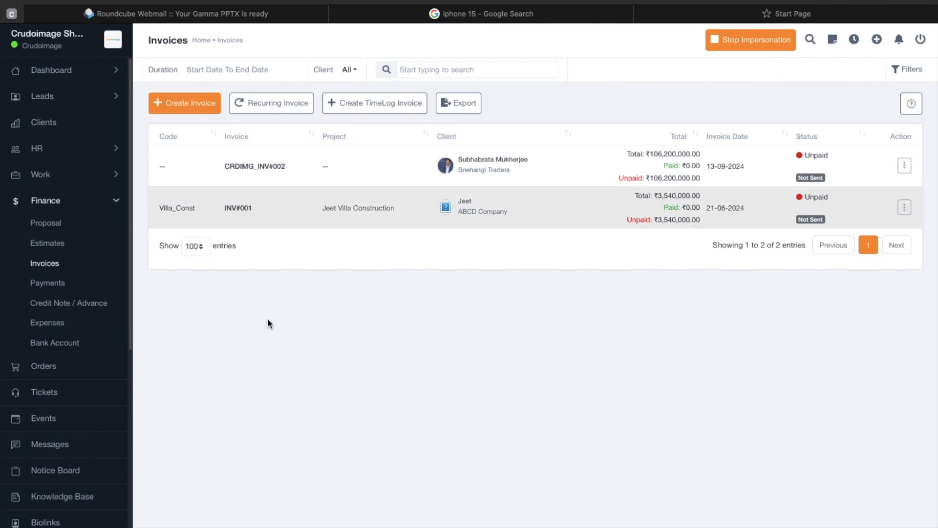
click(195, 108)
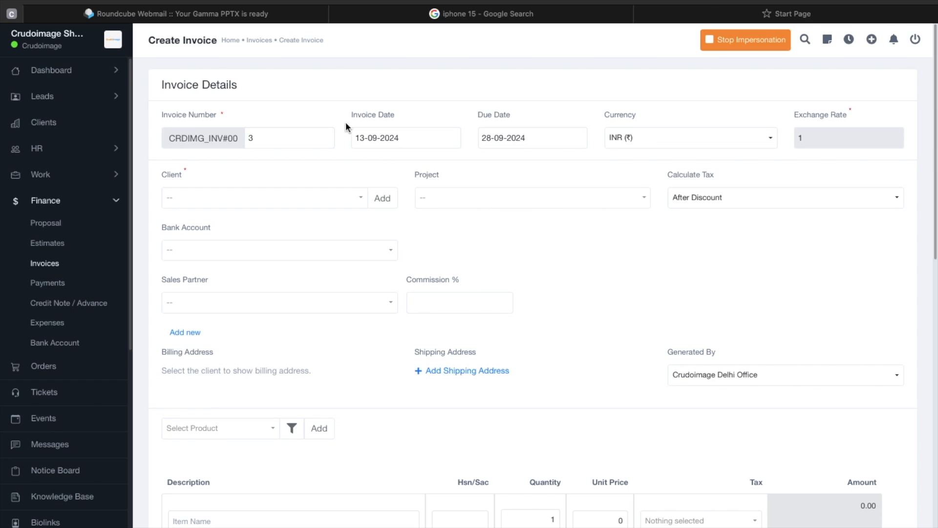
Step: Start adding a new client from the invoice form with login allowed, and close the client form without saving
click(190, 198)
click(207, 382)
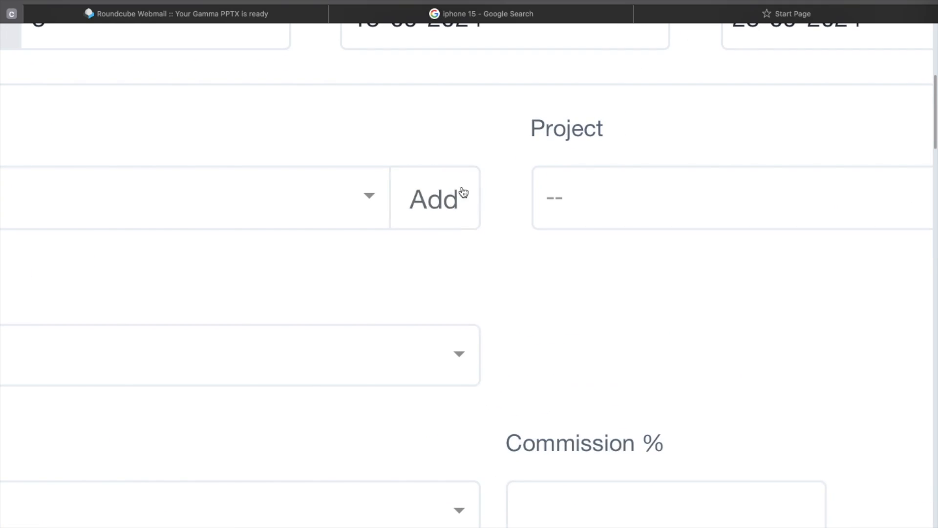
click(384, 198)
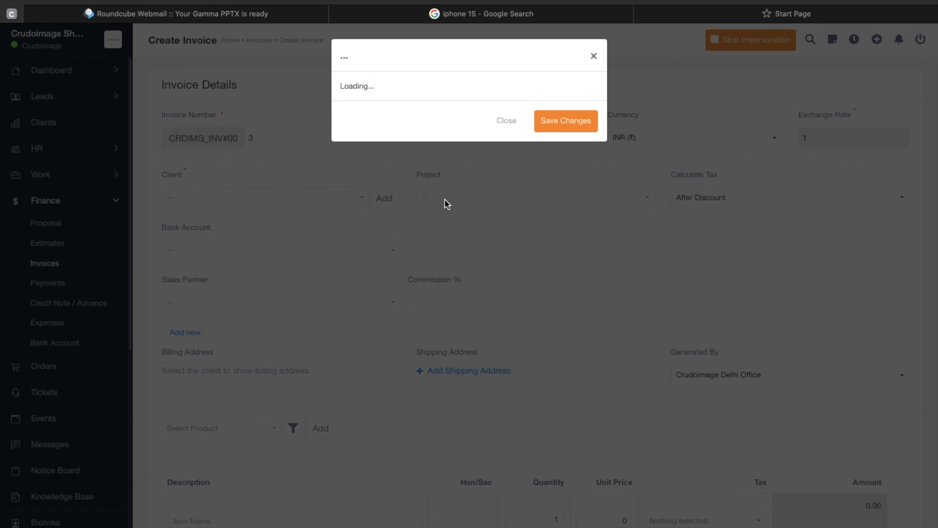
click(403, 114)
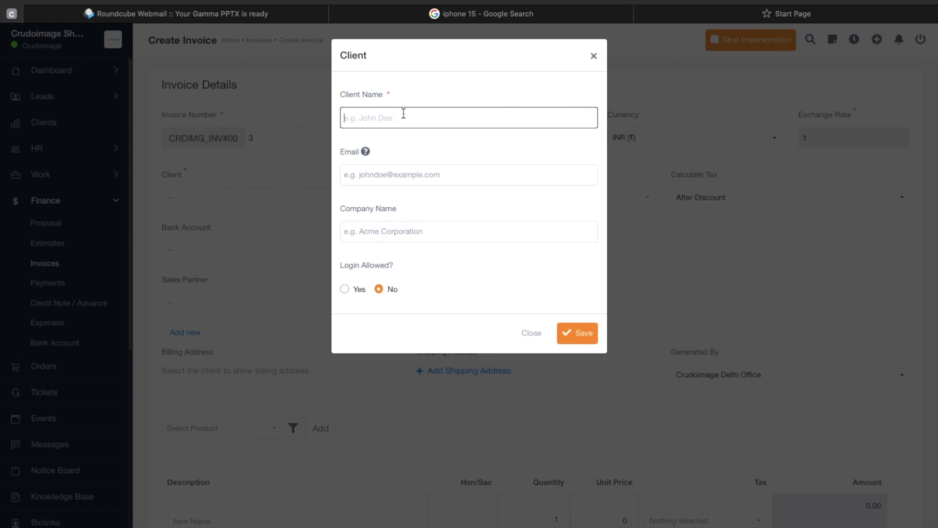
click(385, 176)
click(391, 233)
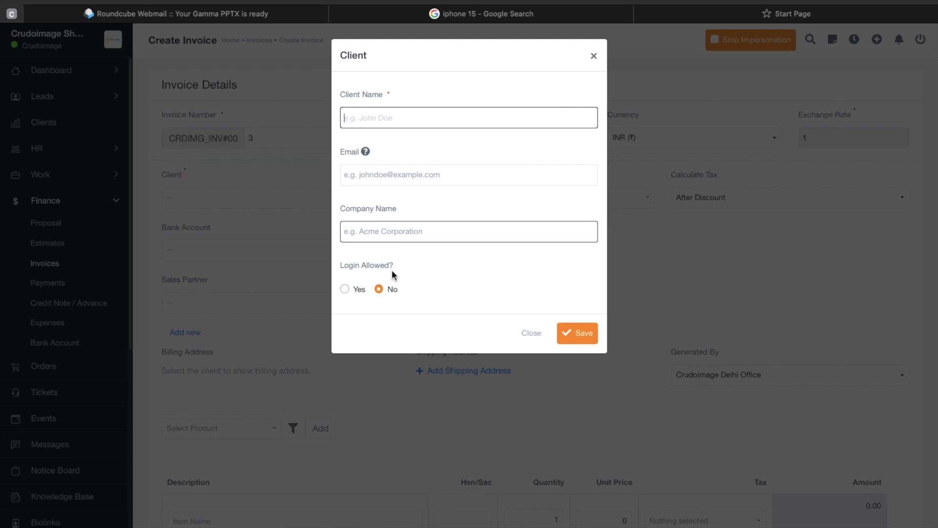
click(356, 290)
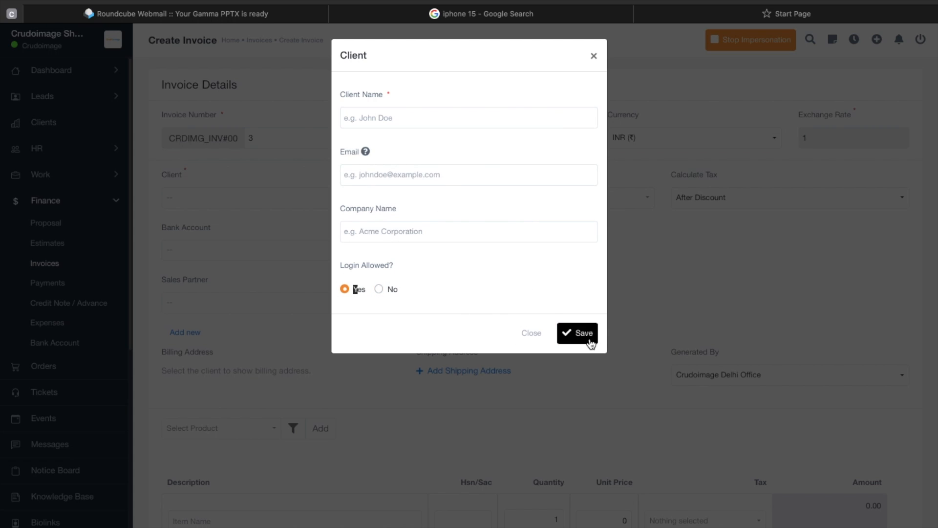
click(589, 54)
Step: Select the Demo Company client for the invoice and check which projects can be chosen
click(195, 198)
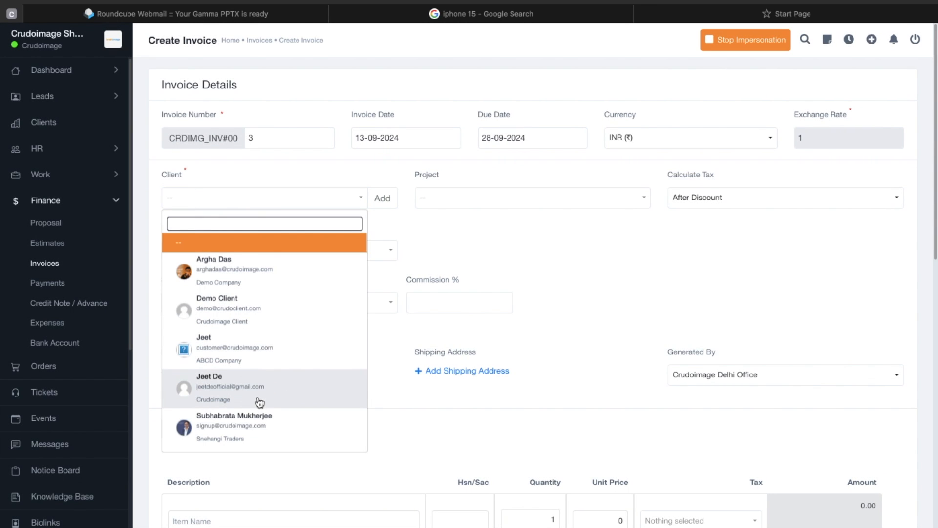
click(236, 273)
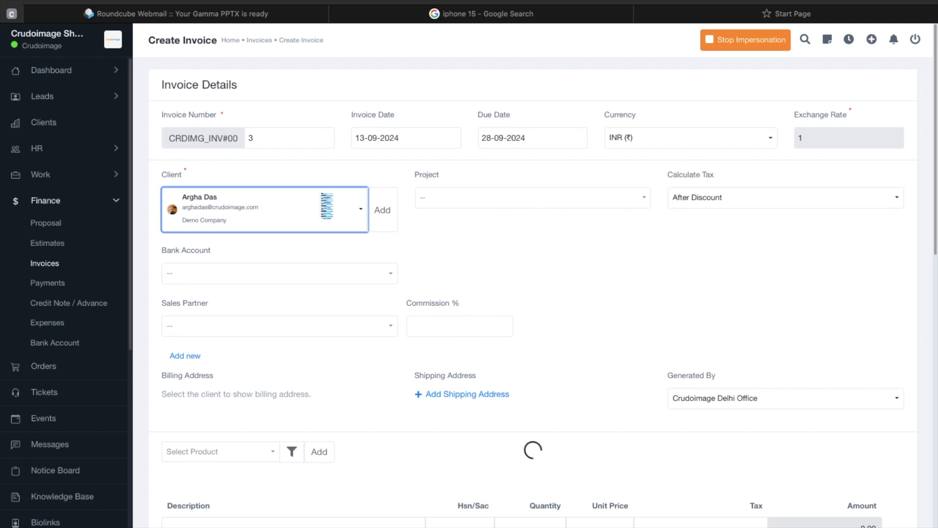
click(467, 205)
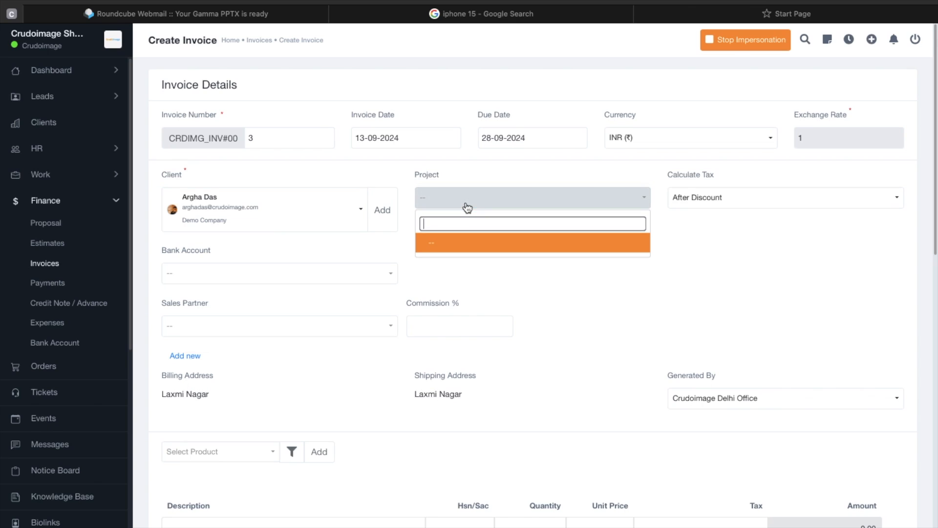
Step: Set the invoice's client to the ABCD Company contact and select that client's villa construction project
click(266, 210)
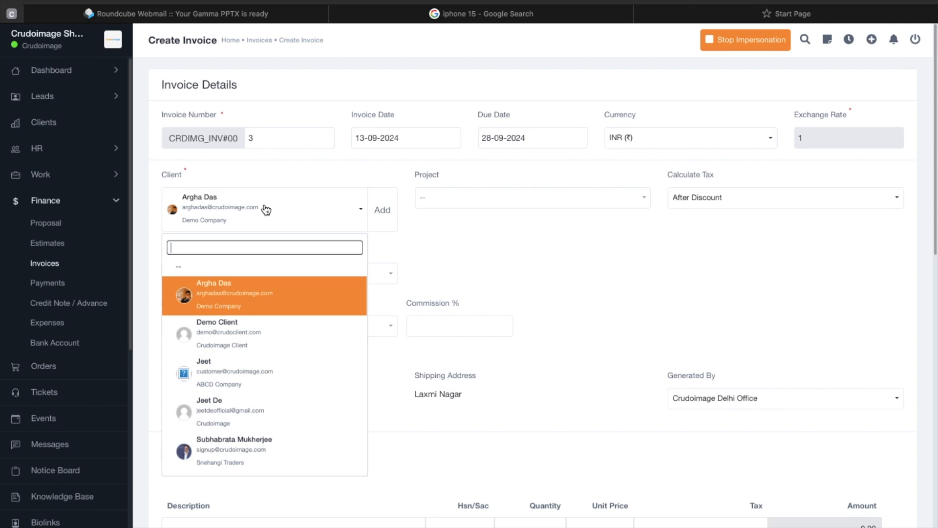
click(230, 374)
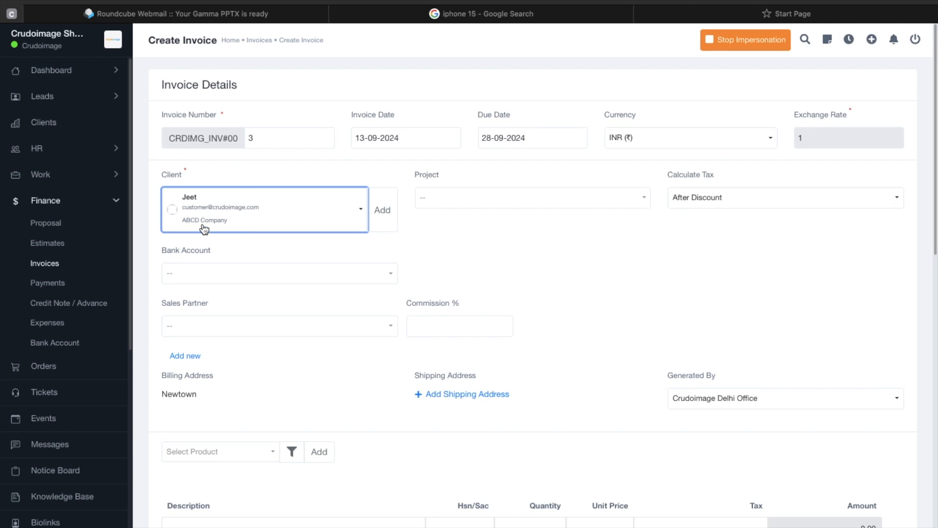
click(453, 200)
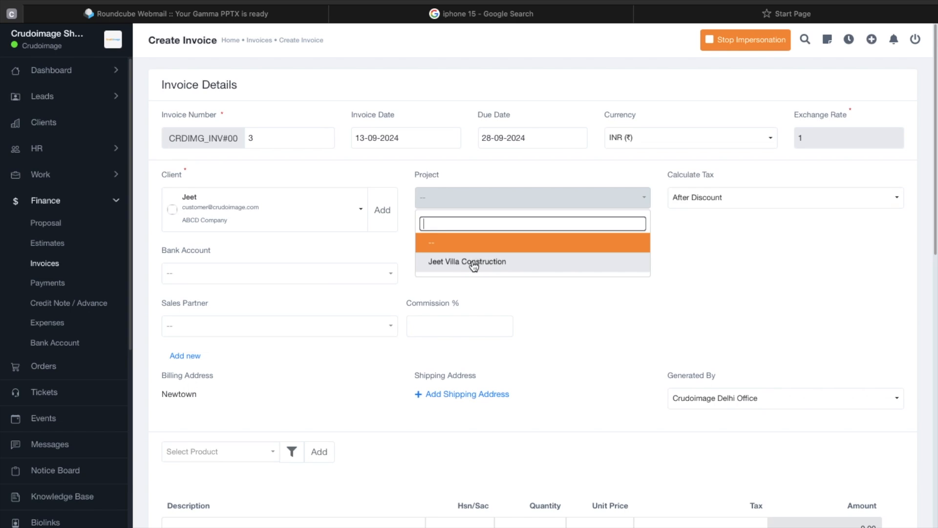
click(466, 262)
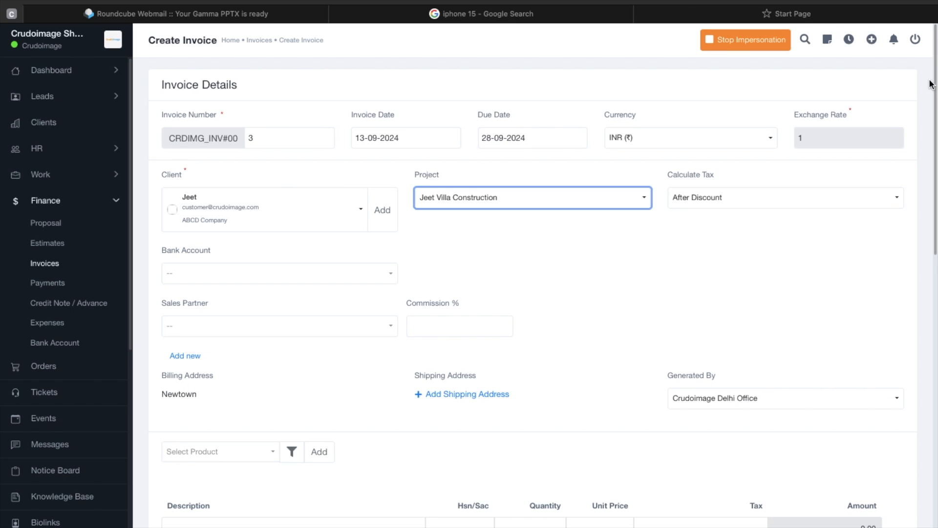
Step: Add a shipping address to the invoice, filling it with placeholder text
scroll(933, 78, down, 5)
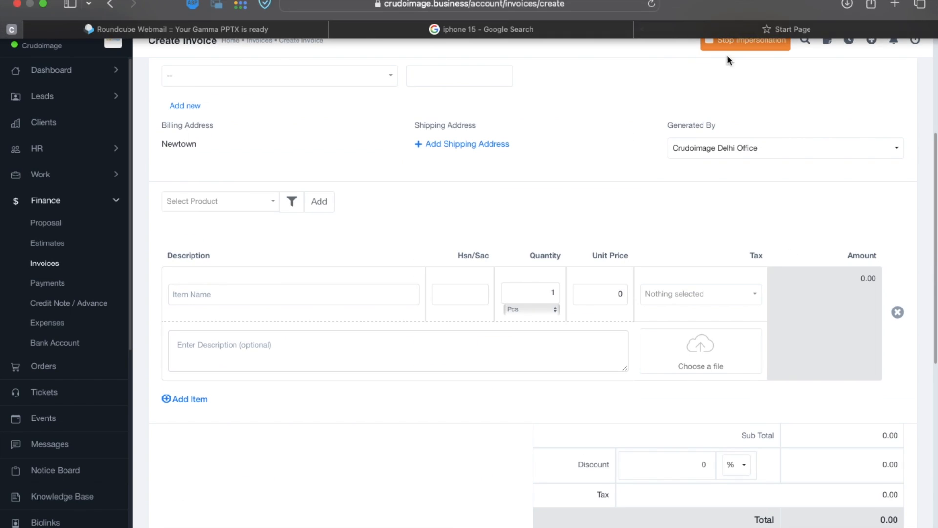
click(462, 145)
text(s dvsfvsfvsvdvdfvf)
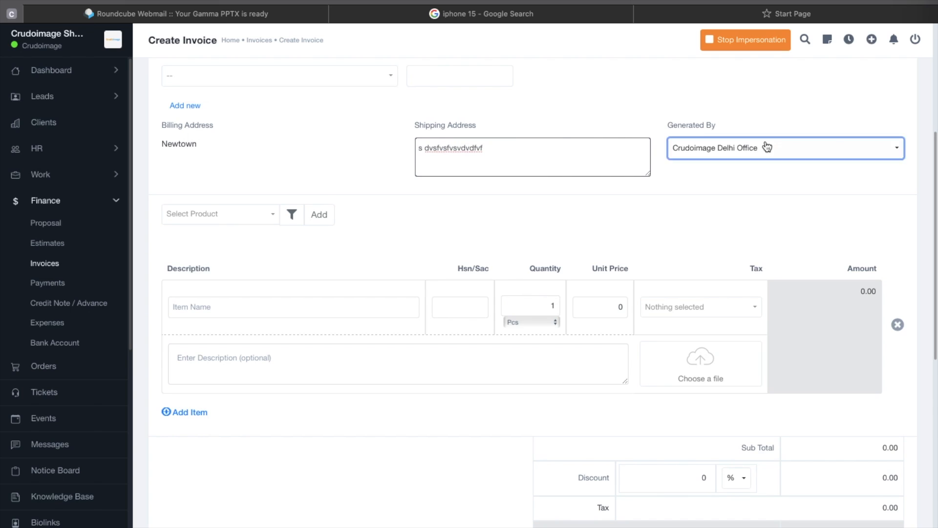
Step: Keep Crudoimage Delhi Office as the invoice's issuing office and add the 10 mm Iron Steel product as its line item
click(771, 147)
click(775, 199)
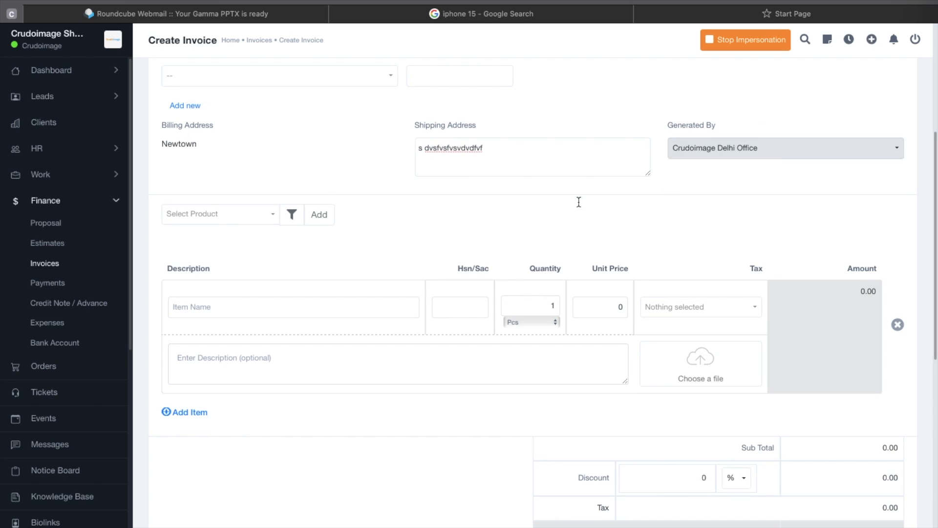
click(218, 214)
click(222, 277)
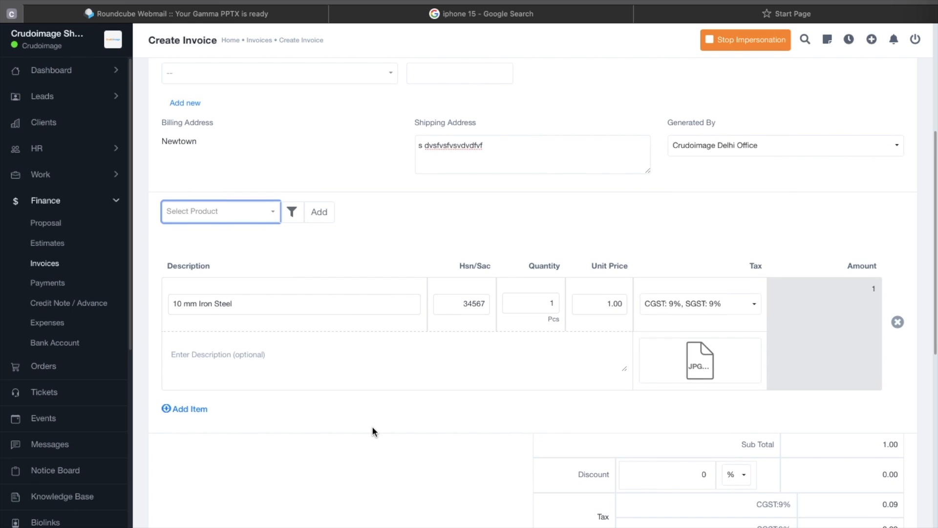
Step: Review the new invoice's totals, terms and attachment area, and leave the form without saving
scroll(372, 426, down, 2)
scroll(367, 412, down, 4)
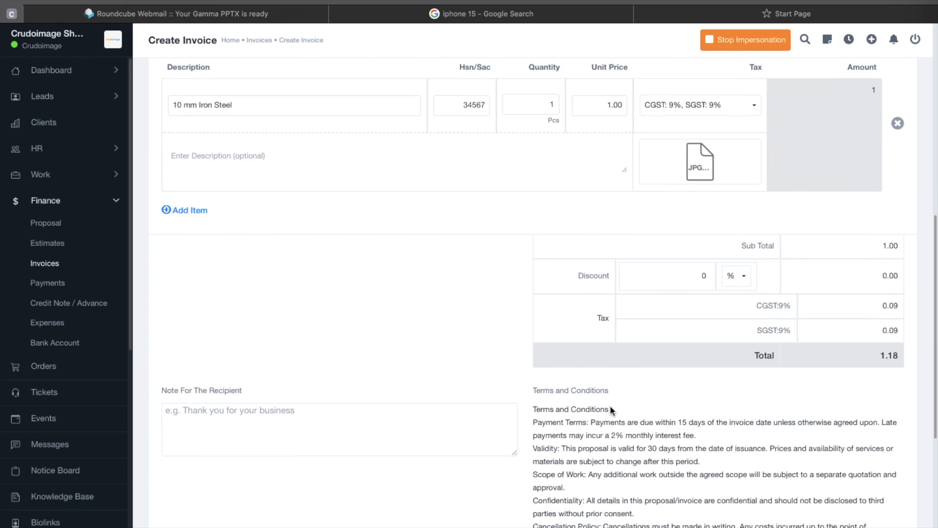
scroll(609, 405, down, 7)
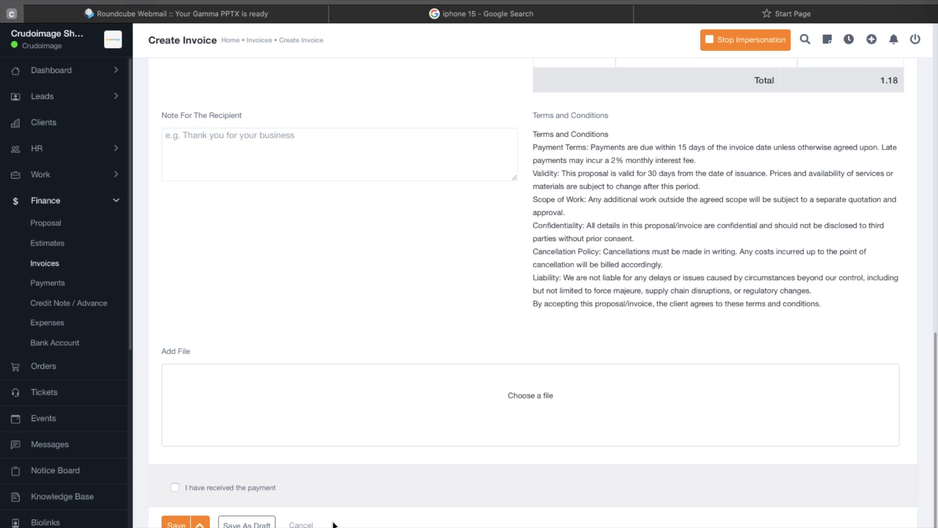
click(303, 523)
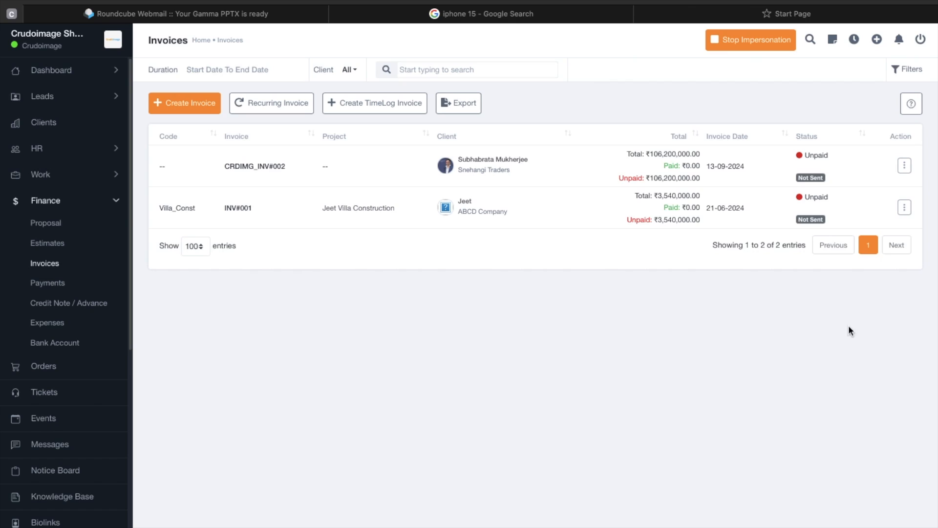
Step: Check the actions offered for the ABCD Company invoice, and send the Snehangi Traders invoice to its client
click(904, 207)
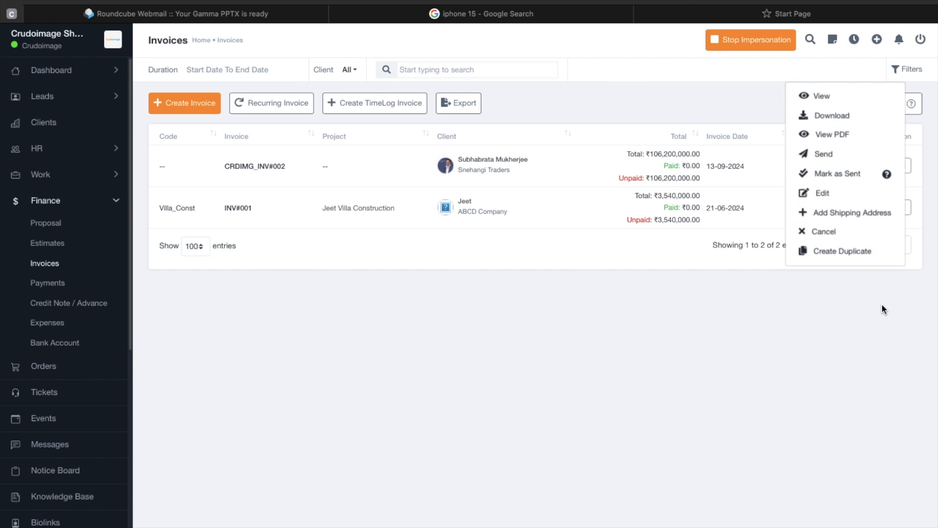
click(877, 330)
click(907, 166)
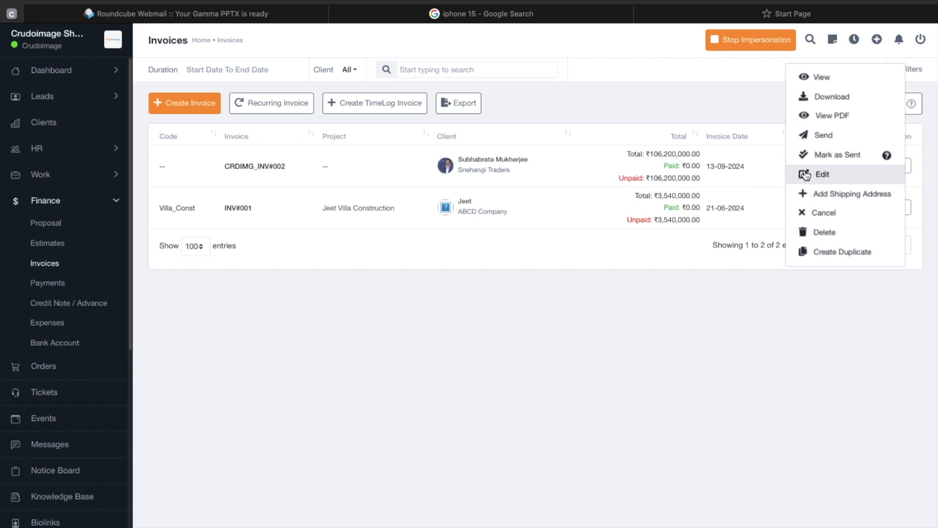
click(817, 135)
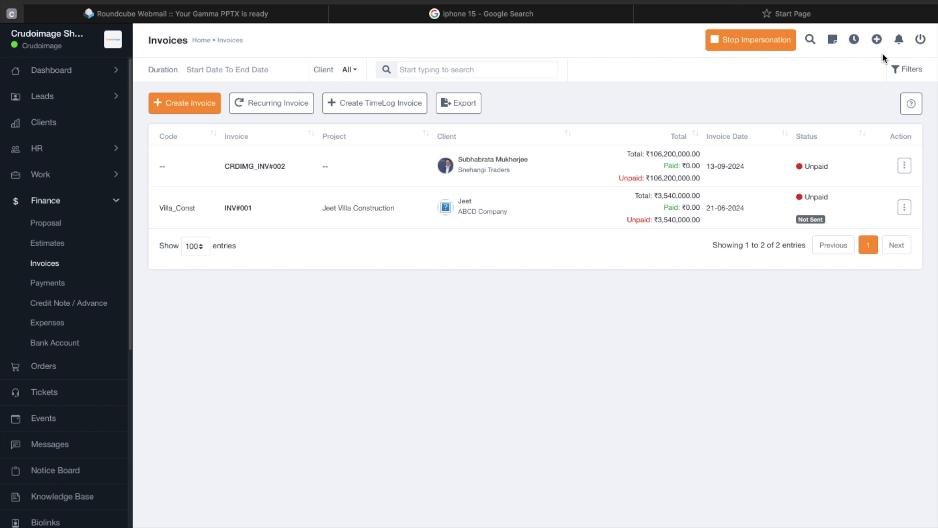
Step: Examine the actions available for the sent Snehangi Traders invoice, including its payment options
click(904, 165)
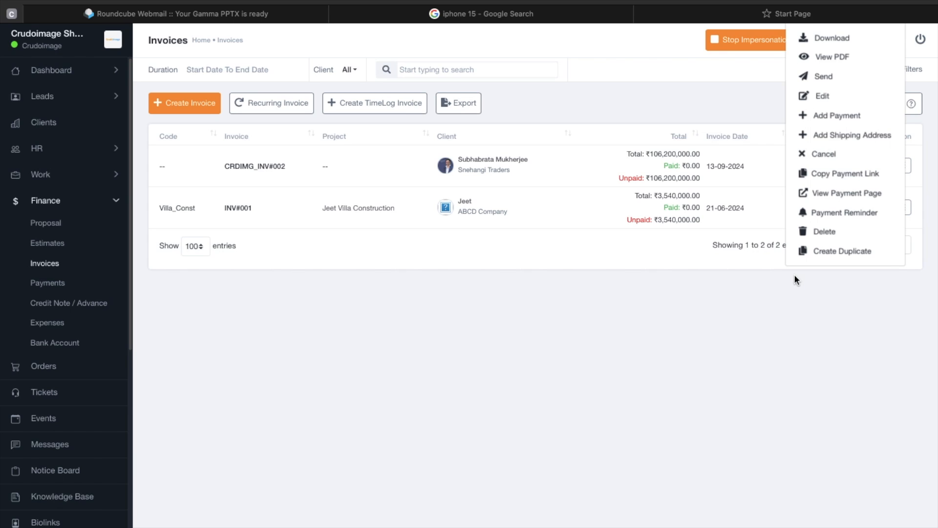
click(754, 277)
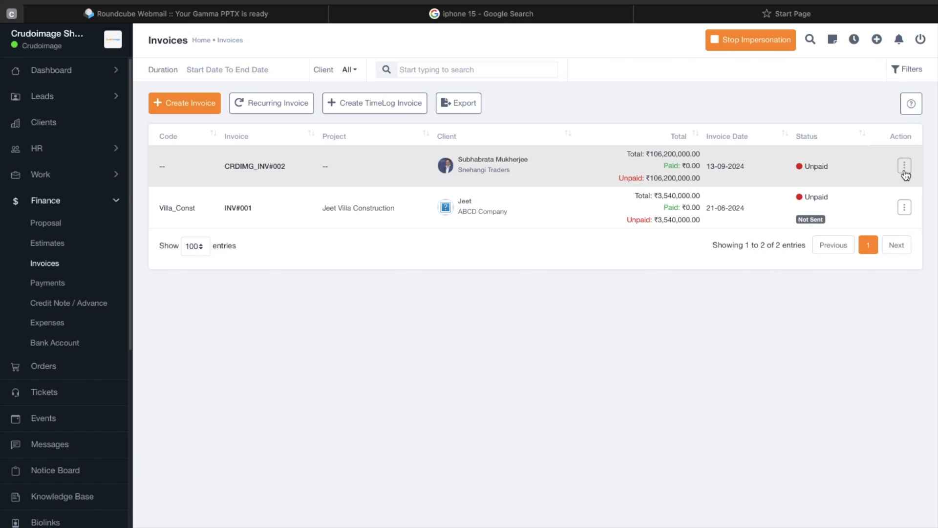
click(906, 167)
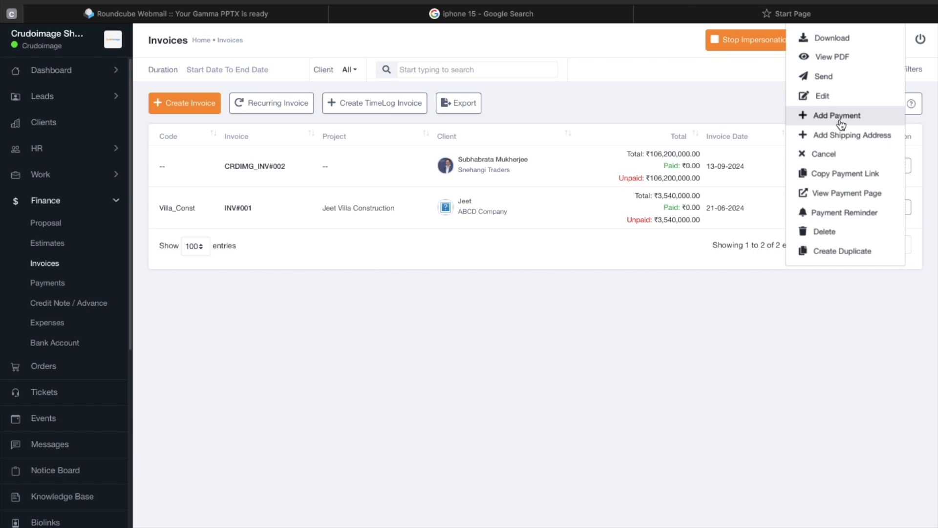
click(629, 325)
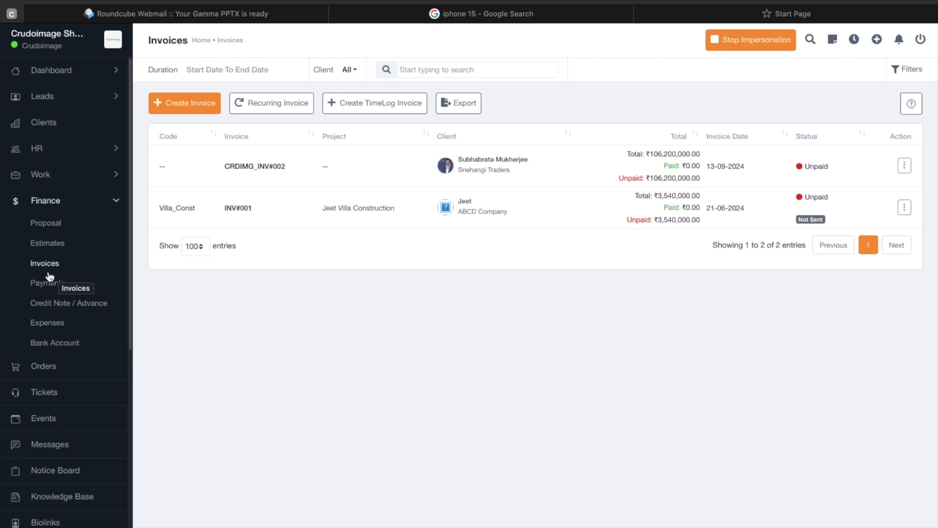
scroll(50, 262, up, 5)
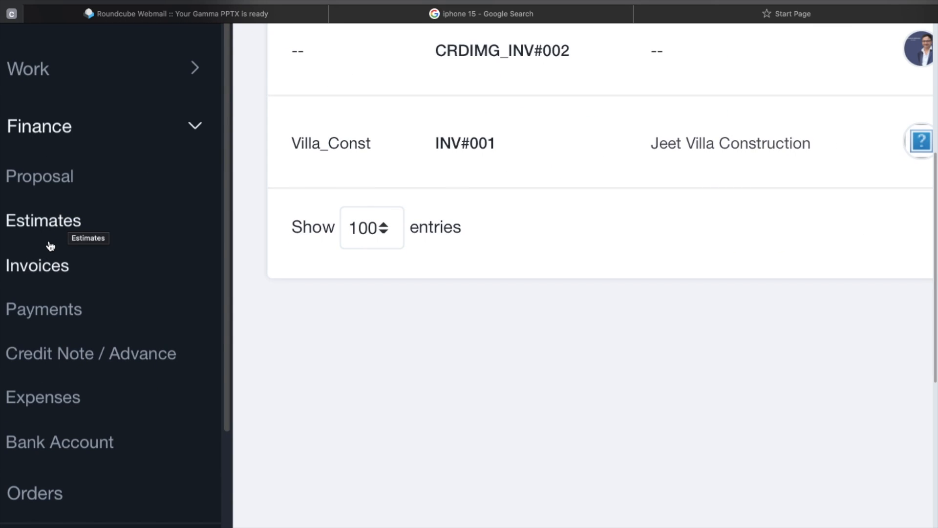
scroll(67, 321, down, 5)
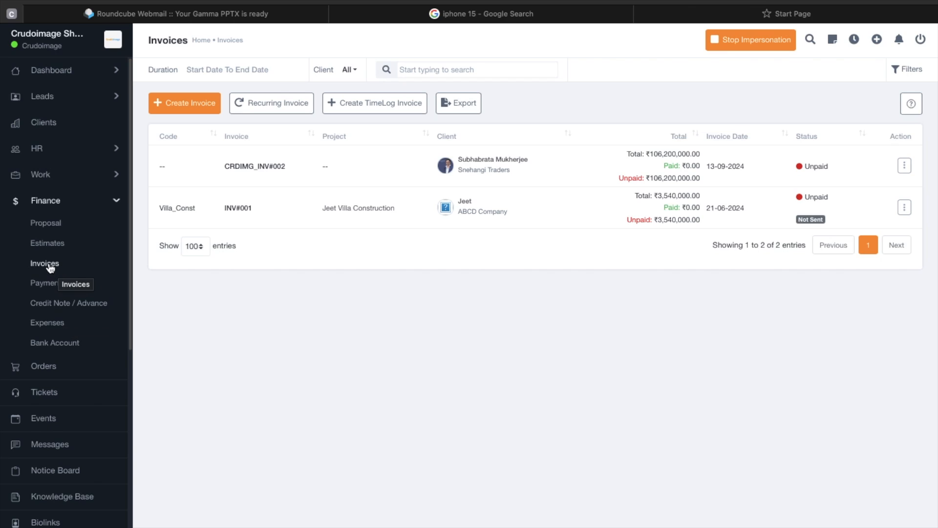
Step: Start a payment for the Snehangi Traders invoice and set its amount to 50000
click(904, 165)
click(855, 118)
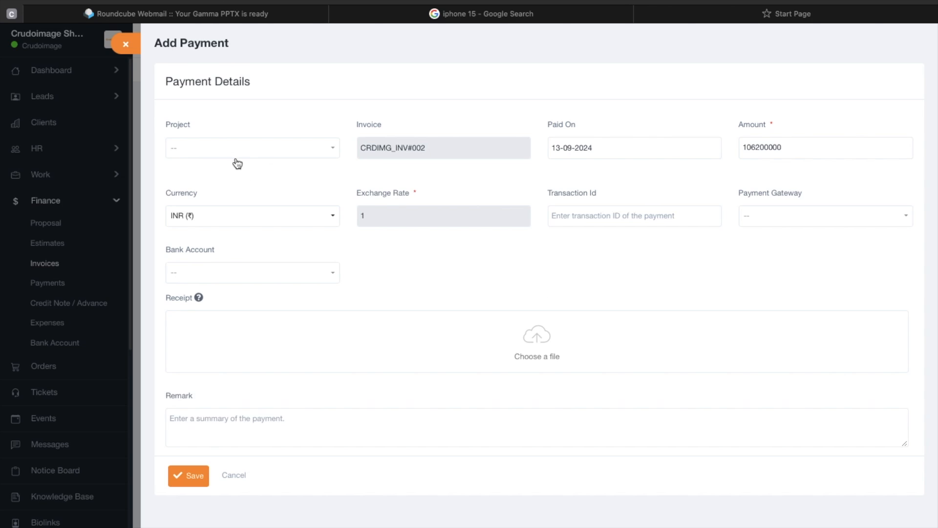
click(237, 148)
click(264, 147)
click(623, 153)
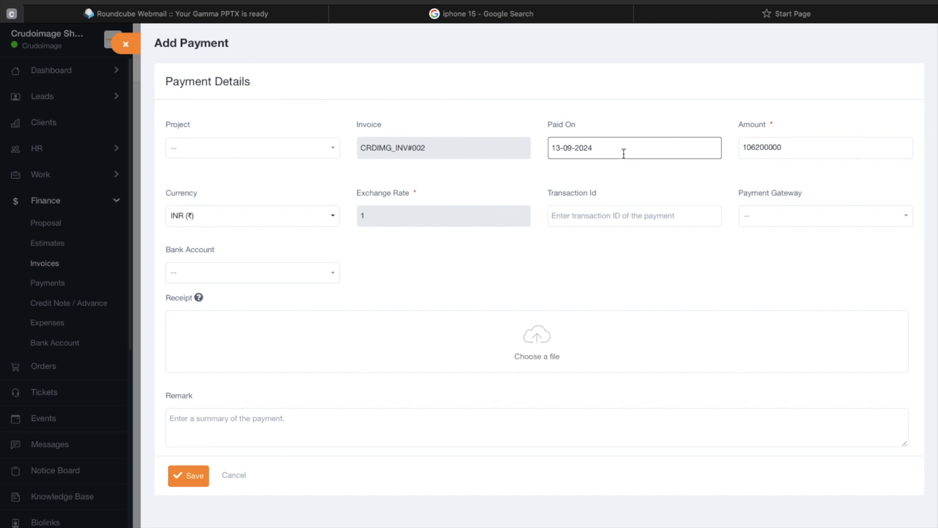
click(832, 156)
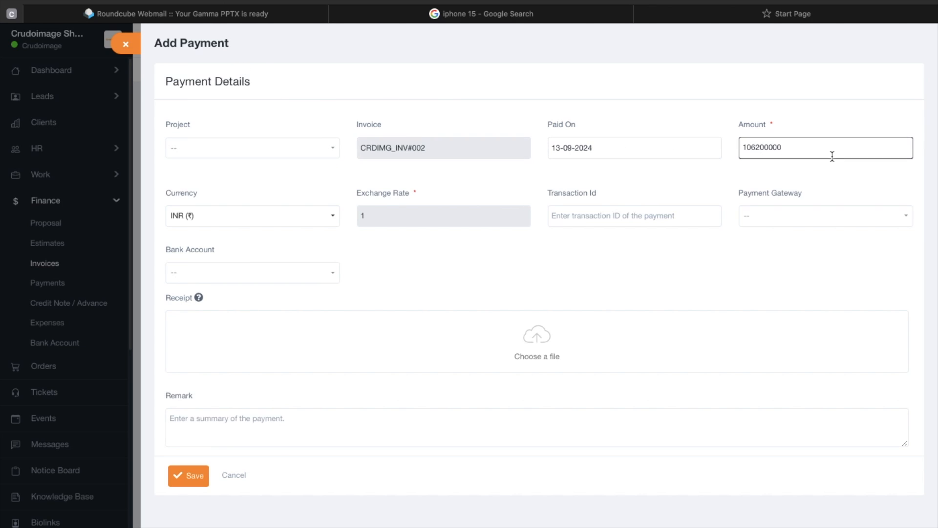
double_click(809, 149)
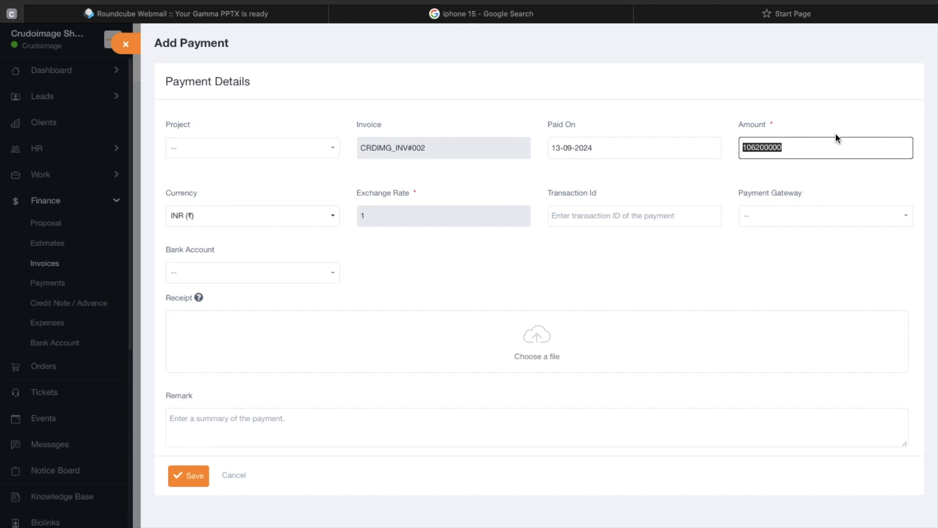
key(BackSpace)
text(5)
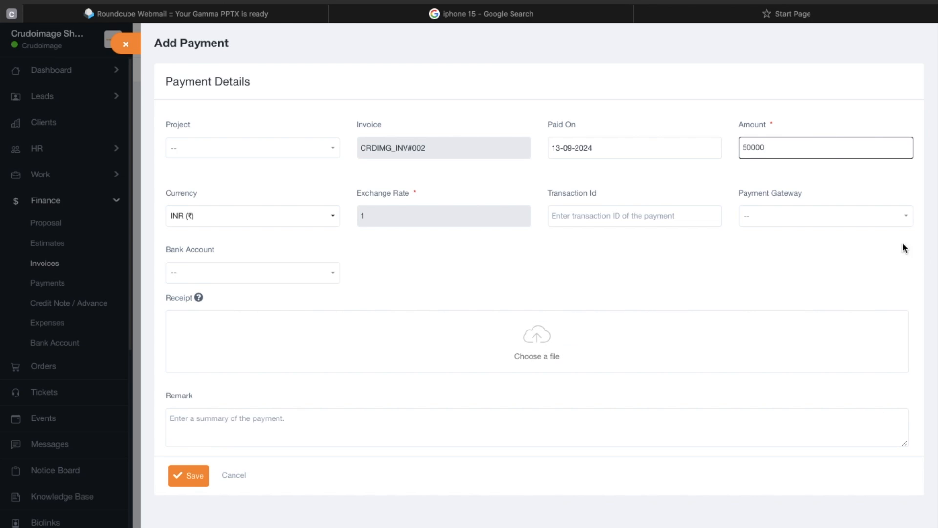
Step: Set the payment gateway to Offline Payment, the offline method to UPI, and the bank account to Idbi Bank | Company account name
click(786, 227)
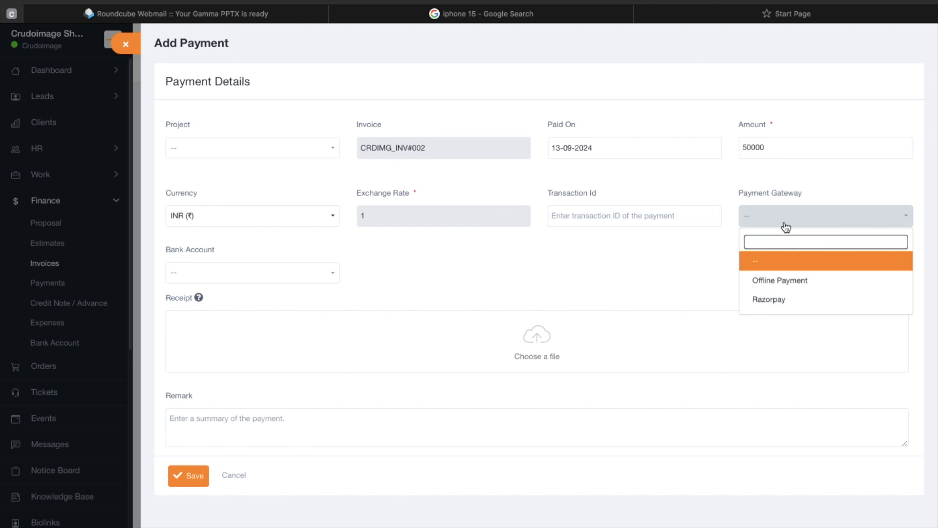
click(790, 280)
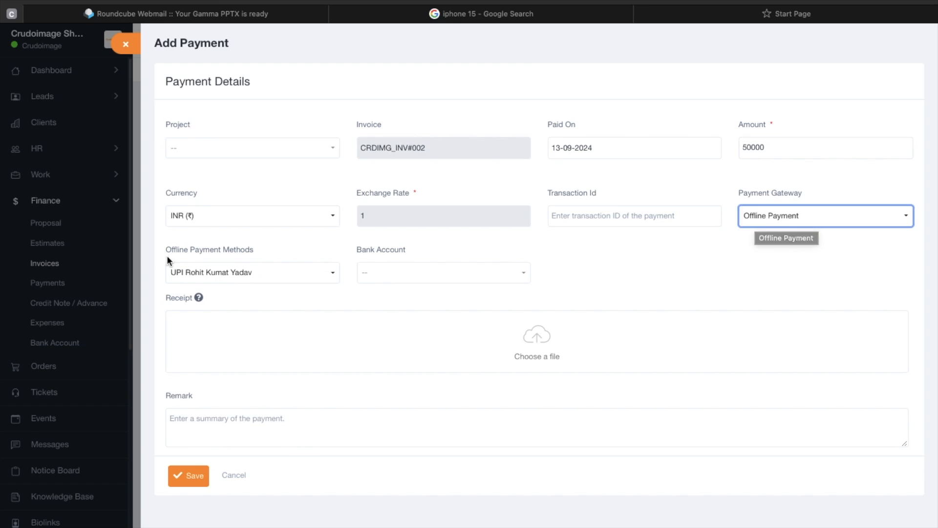
click(210, 278)
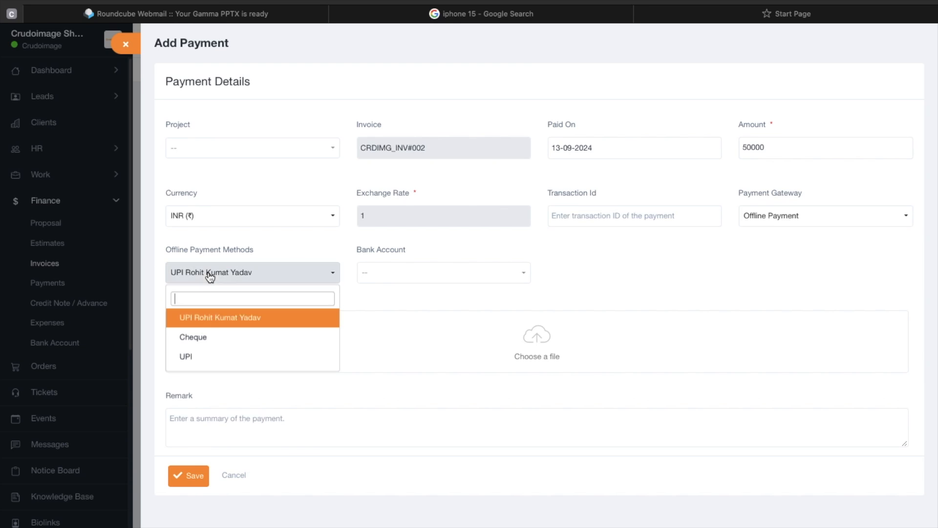
click(209, 355)
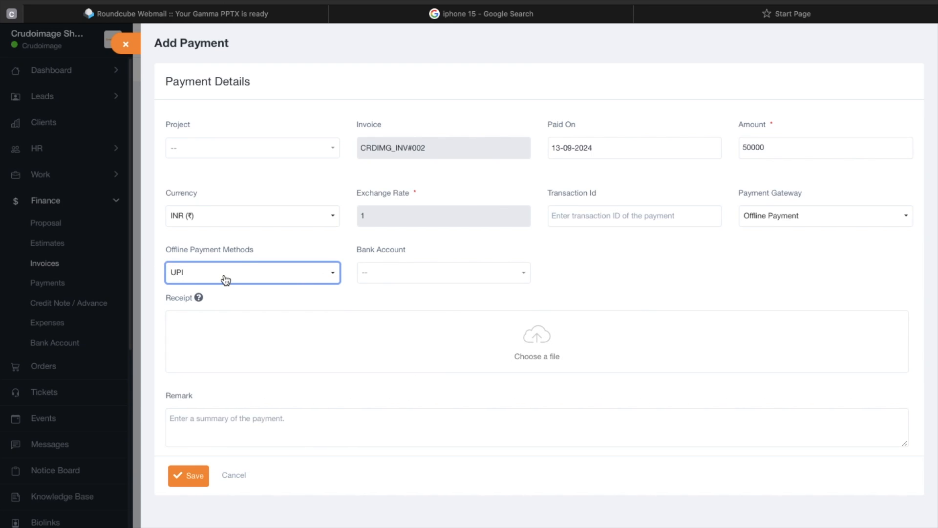
click(407, 277)
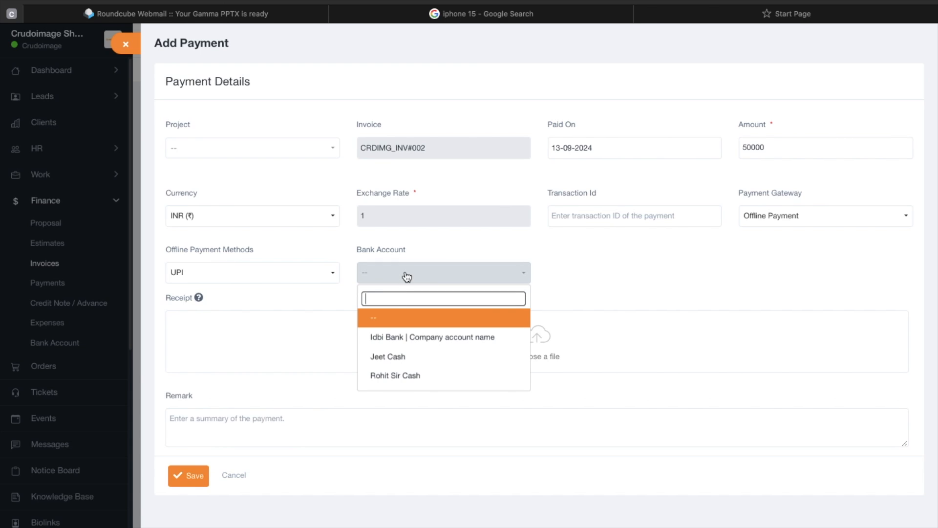
click(407, 359)
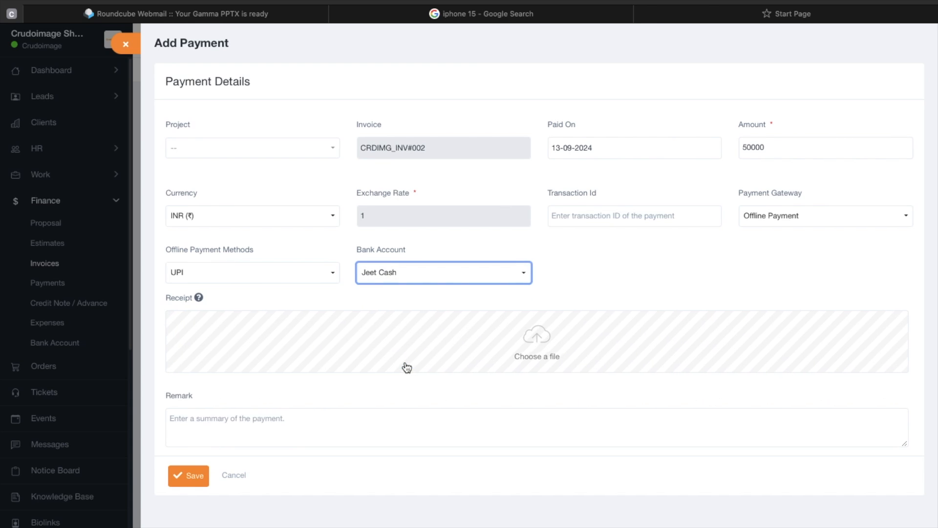
click(416, 266)
click(419, 335)
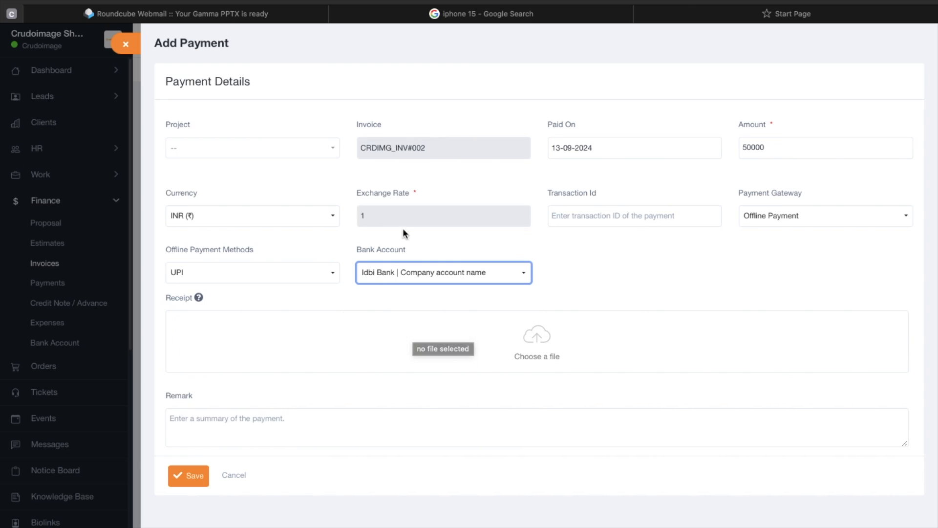
Step: Attach the image Crudoimage Cover Photo.jpg from the Downloads folder as the payment receipt
click(409, 360)
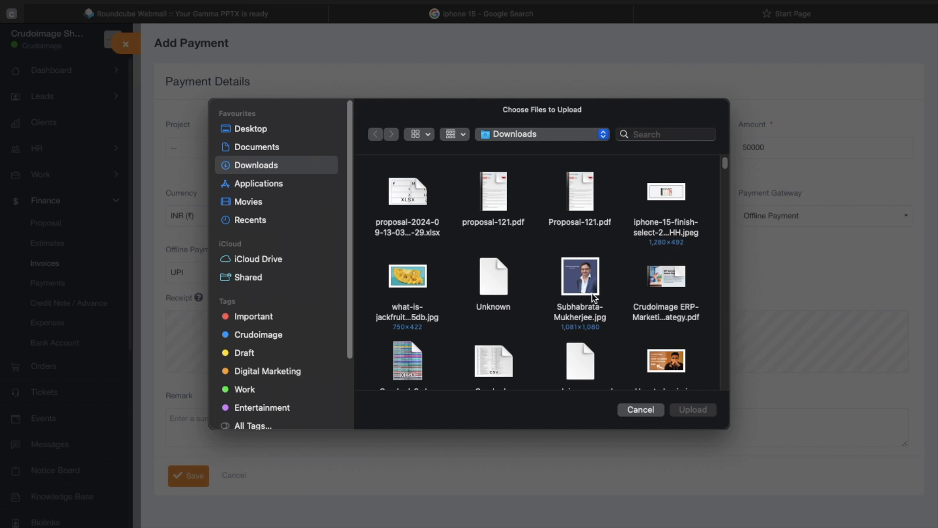
scroll(494, 312, down, 5)
scroll(499, 324, down, 5)
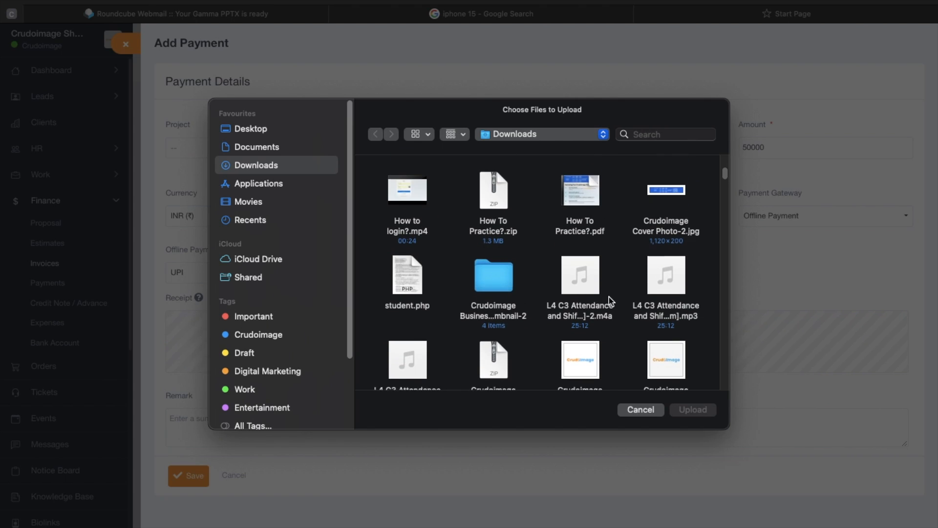
scroll(608, 302, down, 15)
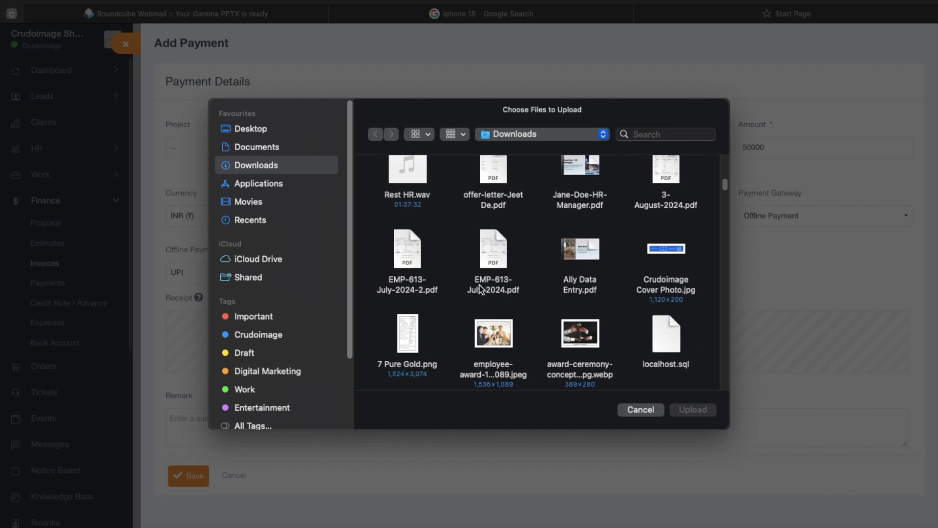
scroll(482, 289, up, 2)
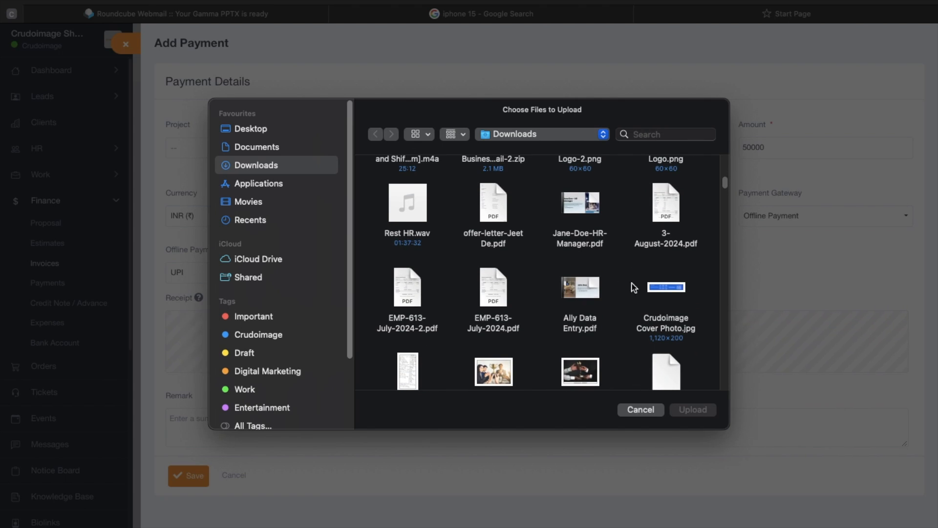
click(680, 291)
click(706, 408)
Step: Add the remark "Payment done by company manager", save the payment, and check the invoice's paid and unpaid amounts
click(214, 433)
text(Payment done)
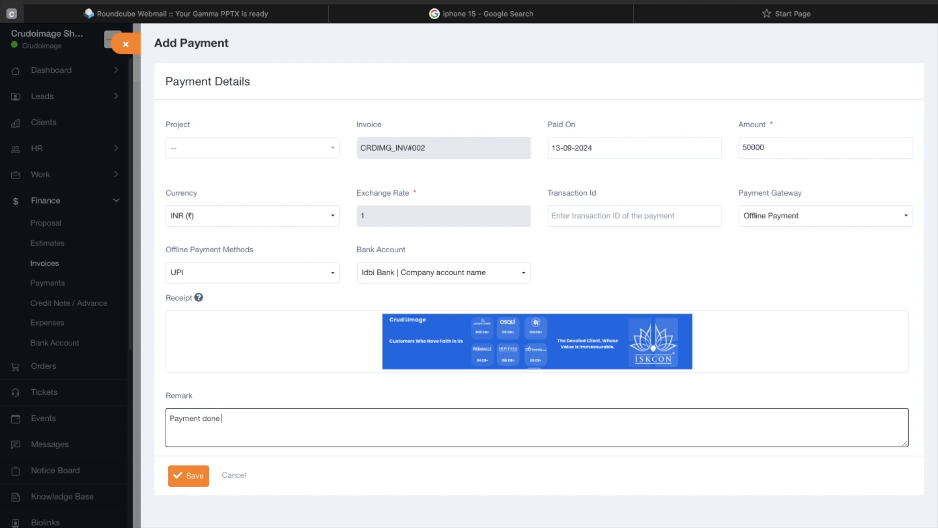
text( by company manager)
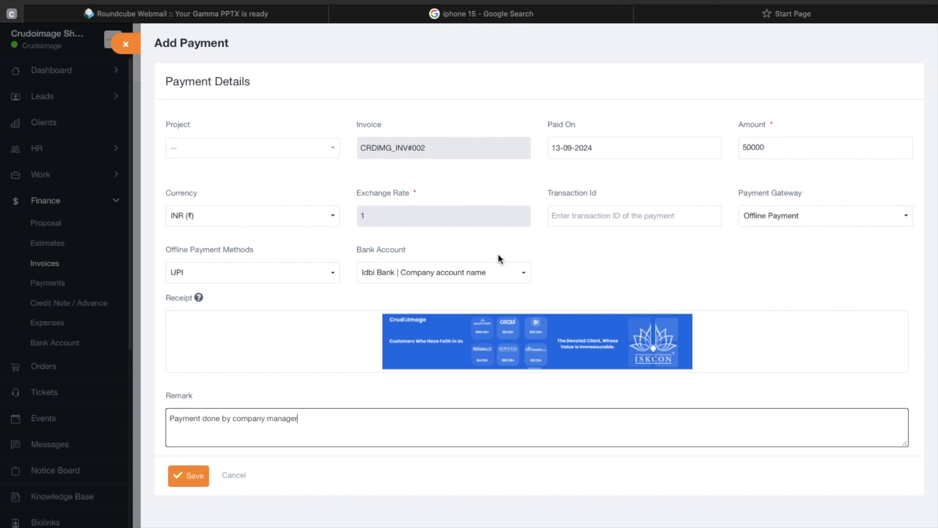
drag(781, 146, 741, 147)
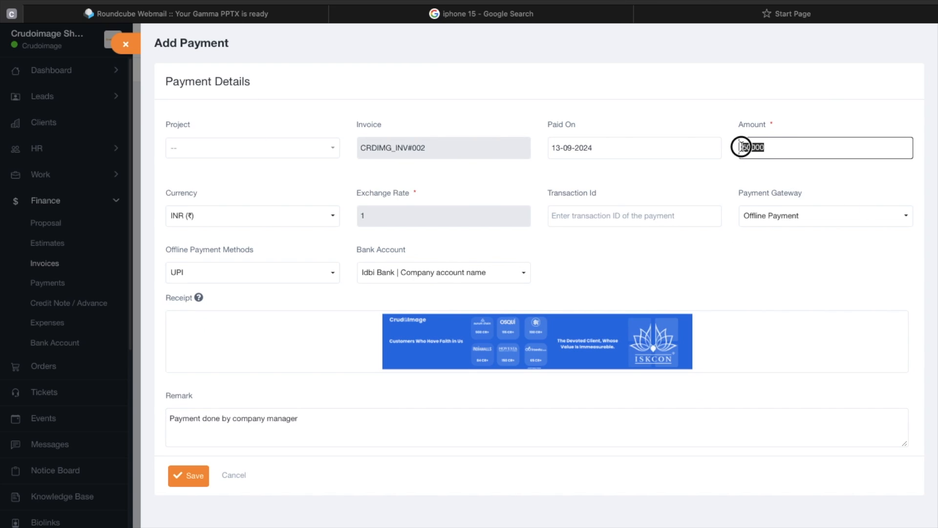
click(195, 476)
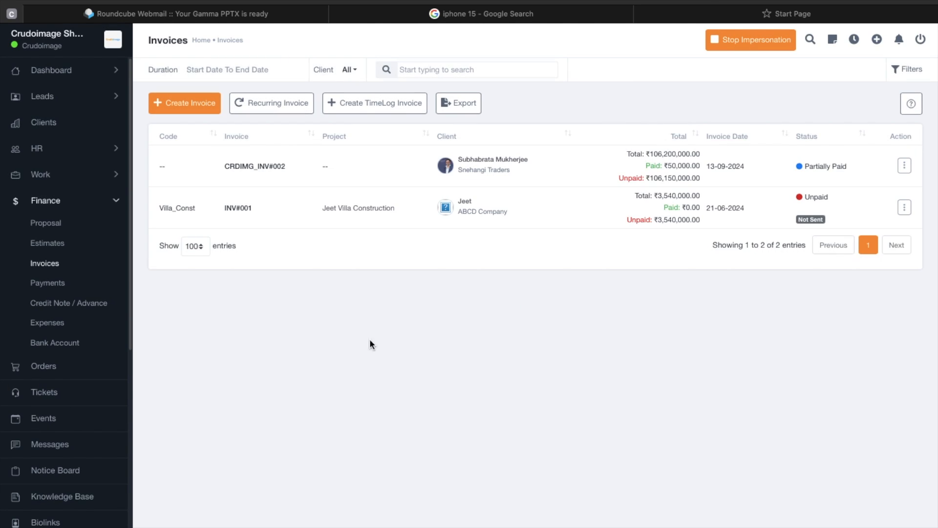
scroll(787, 176, up, 5)
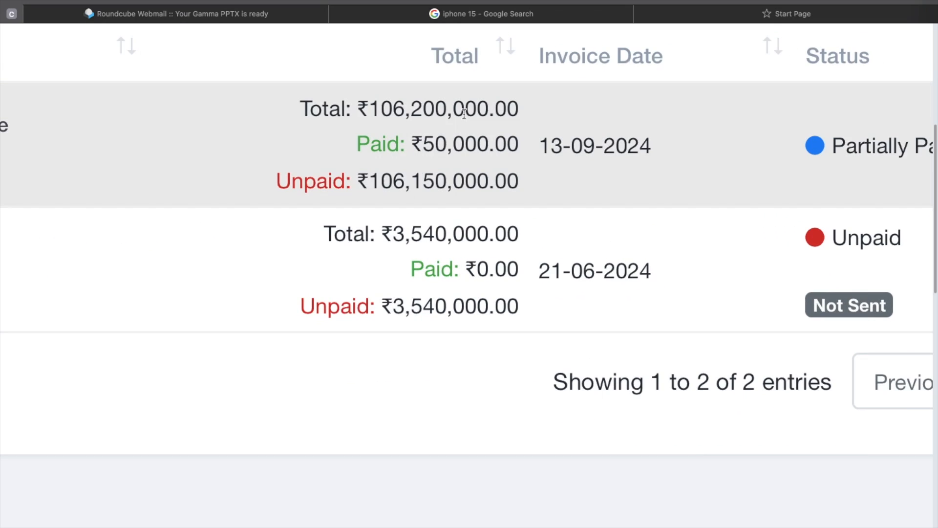
Step: Examine the total, paid and unpaid amounts and the payment status of the Snehangi Traders invoice
drag(355, 109, 490, 117)
drag(423, 143, 470, 144)
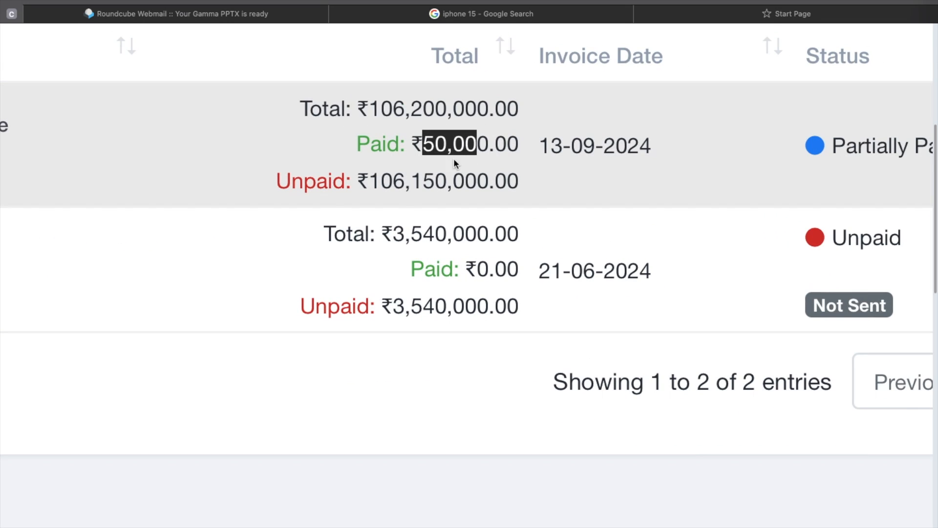
drag(358, 181, 494, 181)
drag(416, 143, 494, 143)
scroll(668, 191, right, 5)
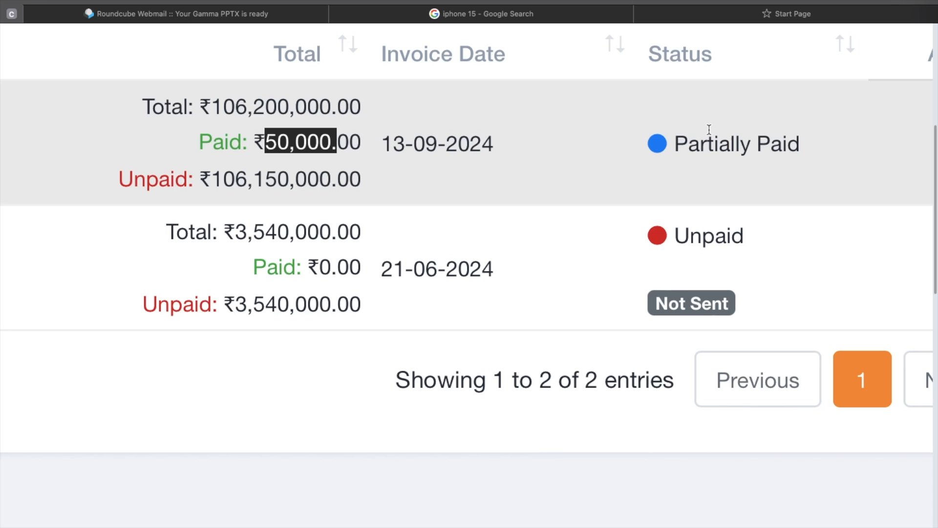
drag(825, 140, 719, 128)
scroll(715, 129, right, 1)
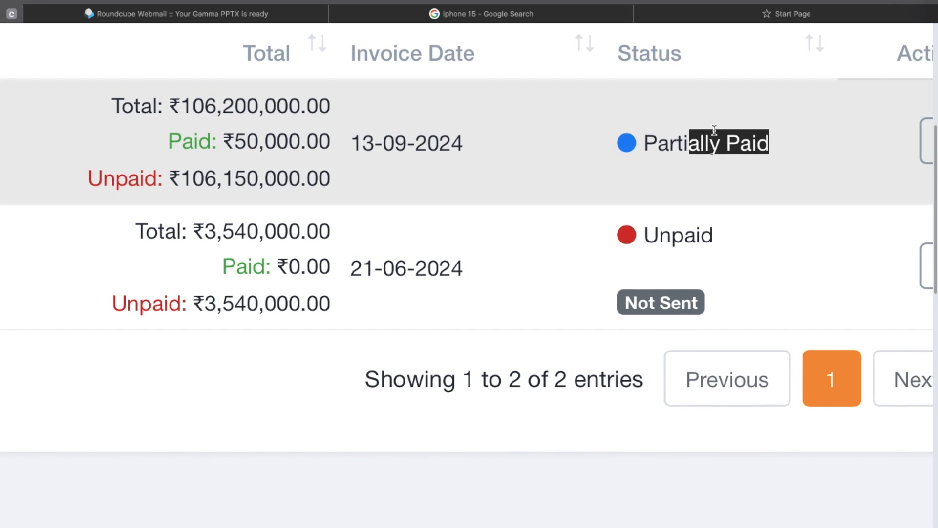
scroll(714, 129, down, 5)
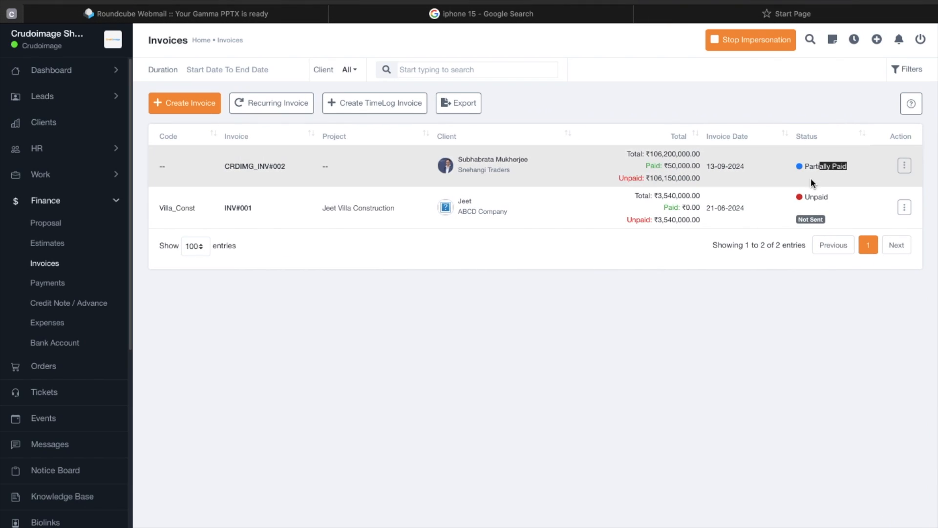
Step: Review the actions available for the ABCD Company and Snehangi Traders invoices, and view the invoice lifecycle diagram
click(904, 207)
click(819, 288)
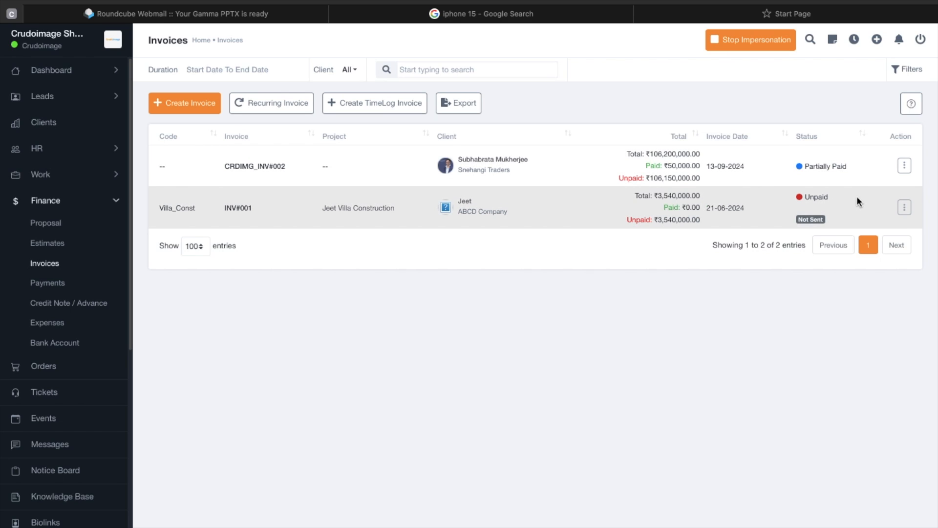
click(904, 208)
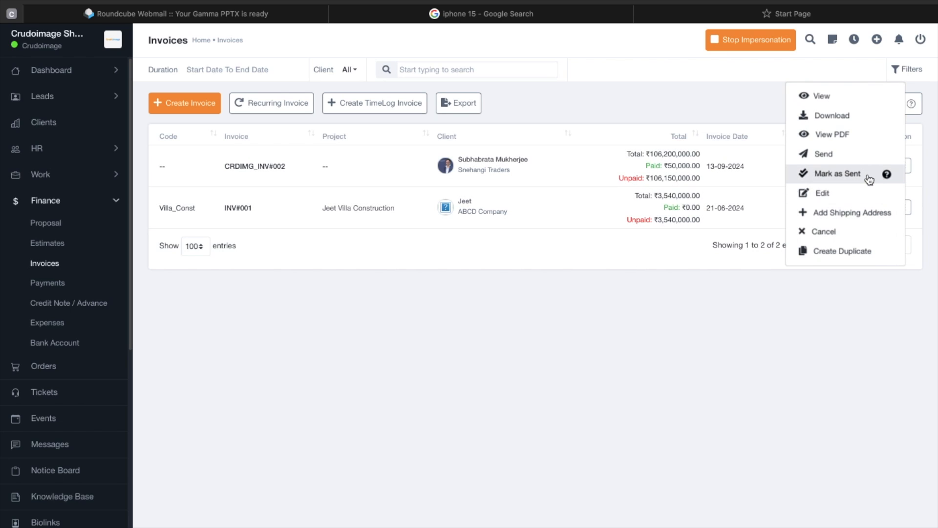
click(775, 324)
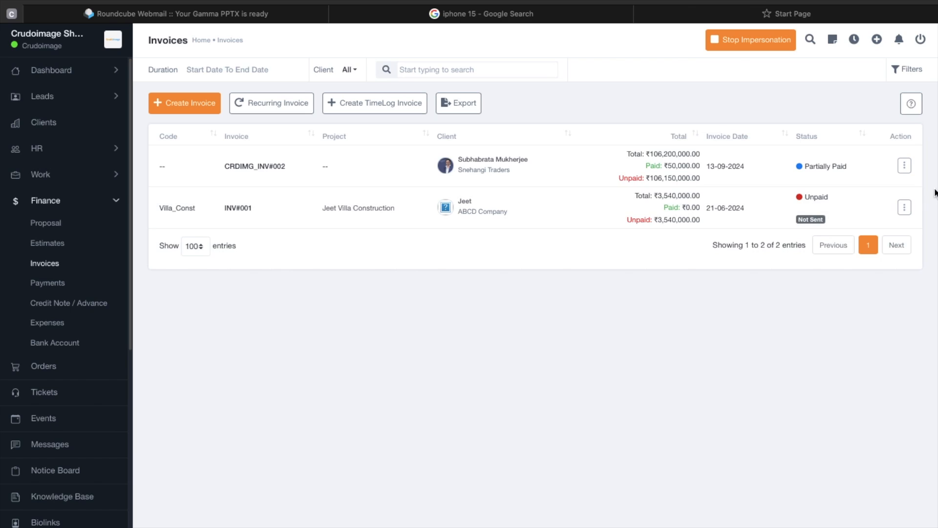
click(904, 208)
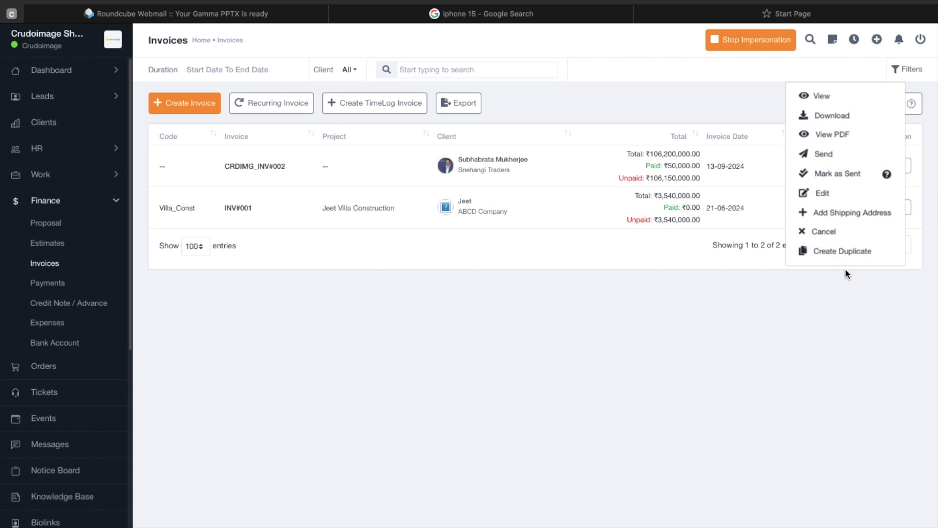
click(905, 207)
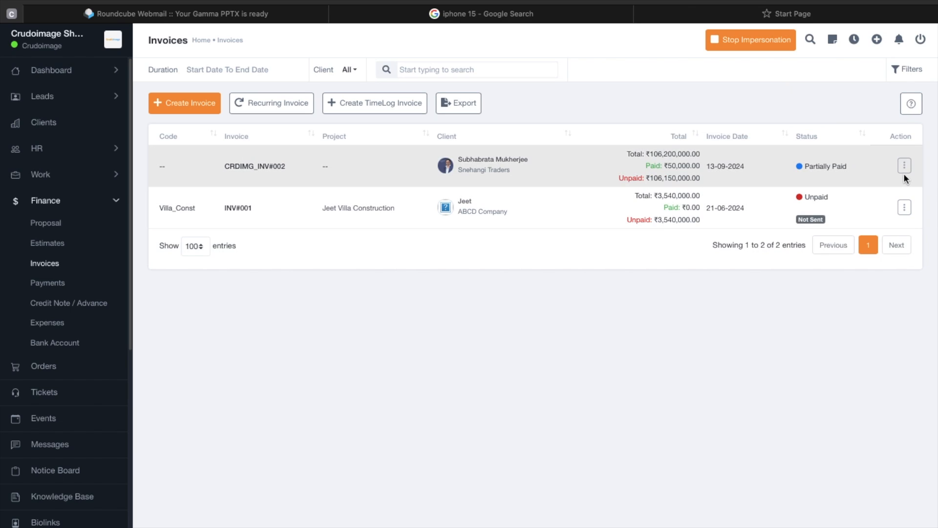
click(905, 166)
click(816, 443)
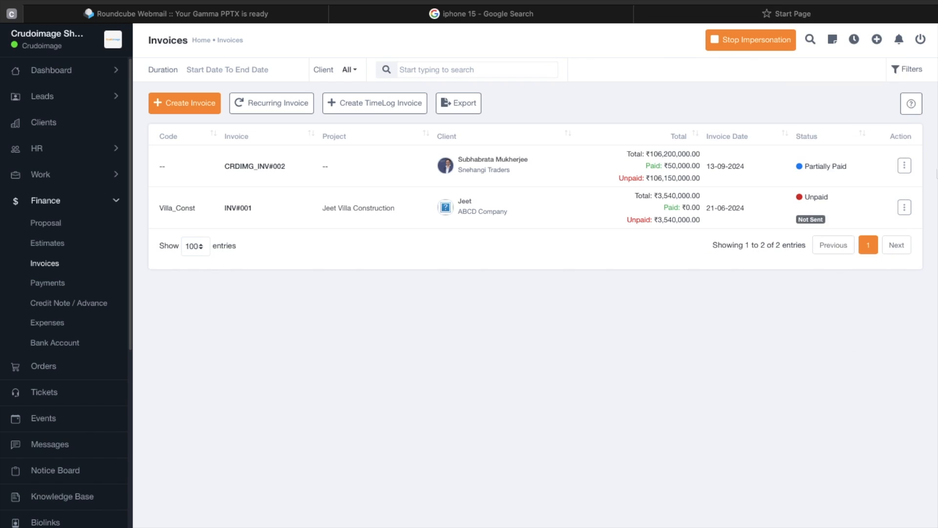
click(907, 114)
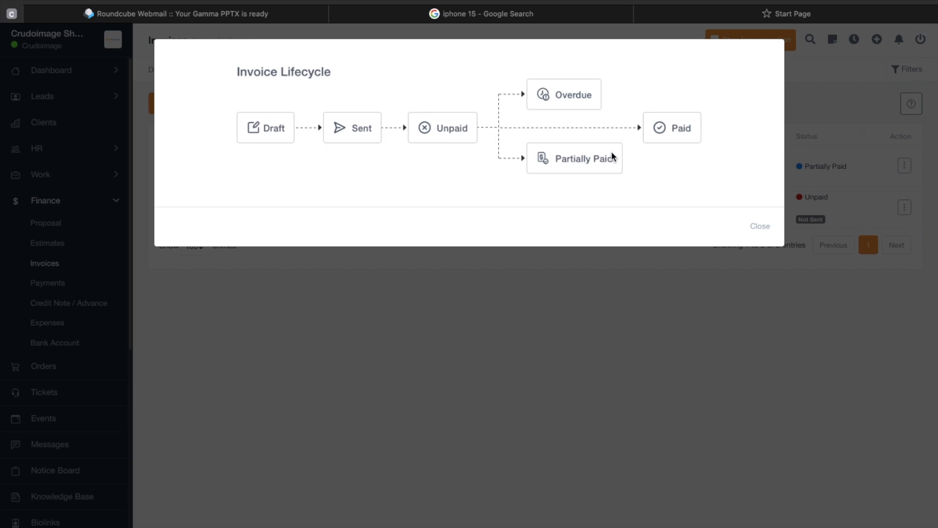
click(757, 227)
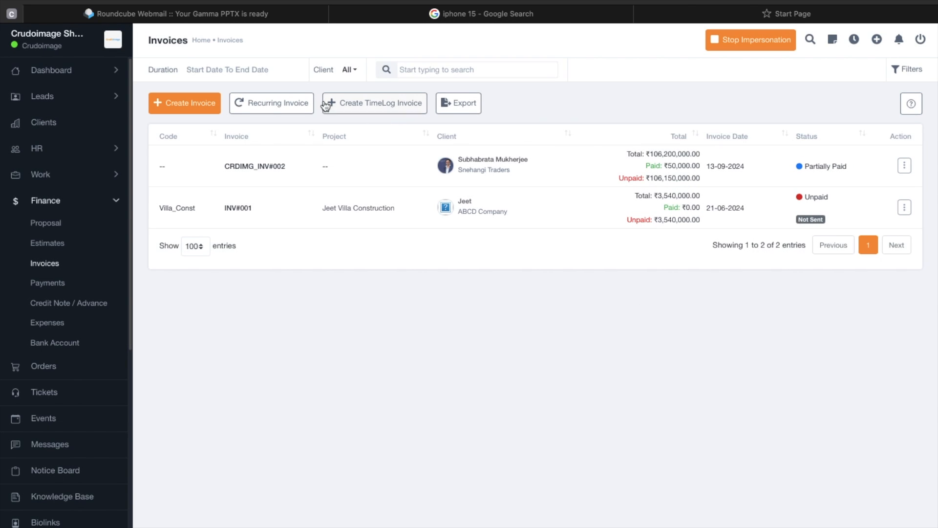
Step: Start a new recurring invoice for the client Snehangi Traders, and check the project and bank account choices without selecting any
click(295, 103)
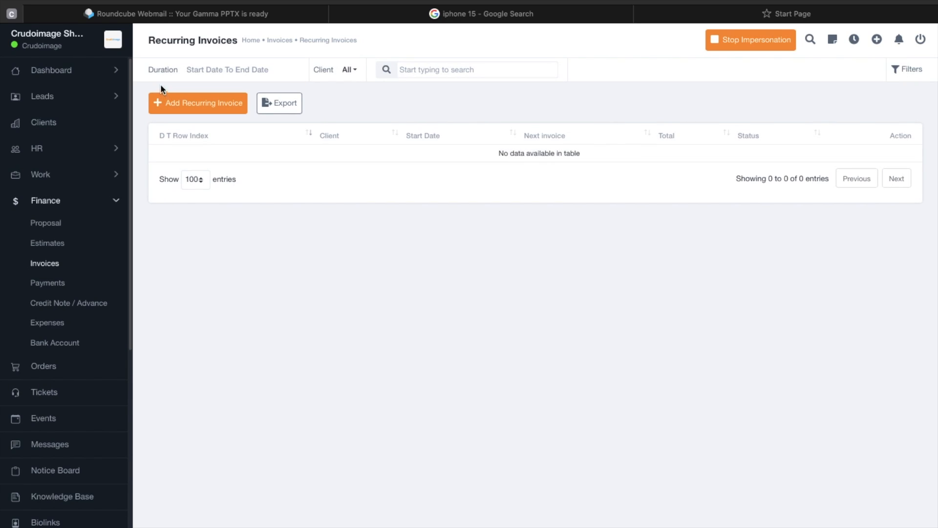
click(179, 103)
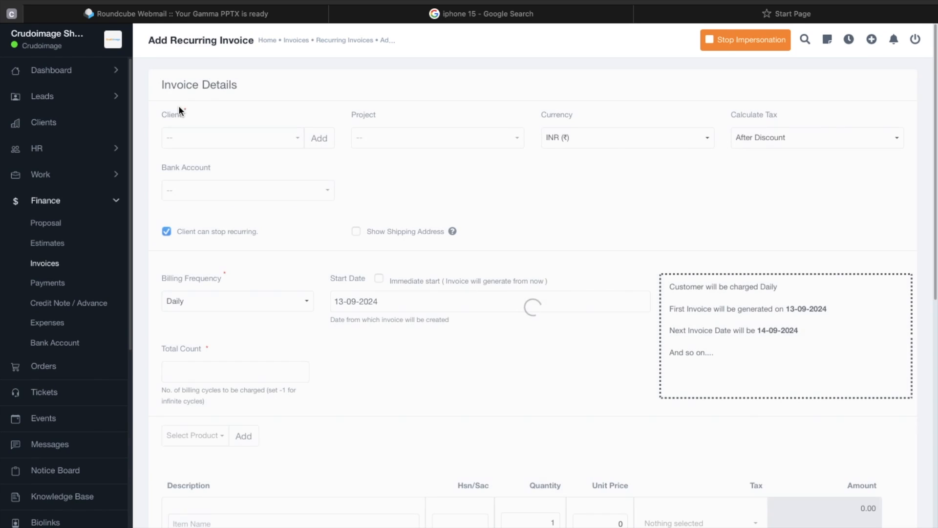
click(216, 140)
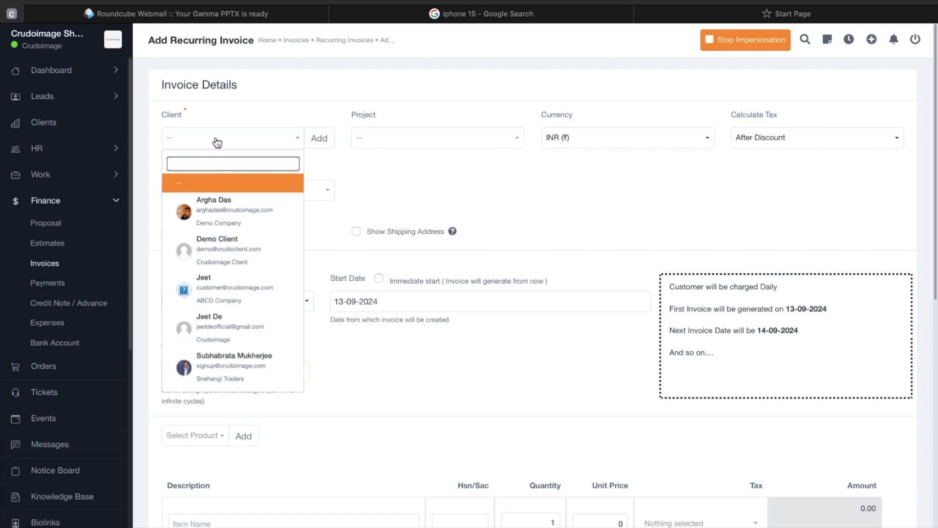
click(240, 334)
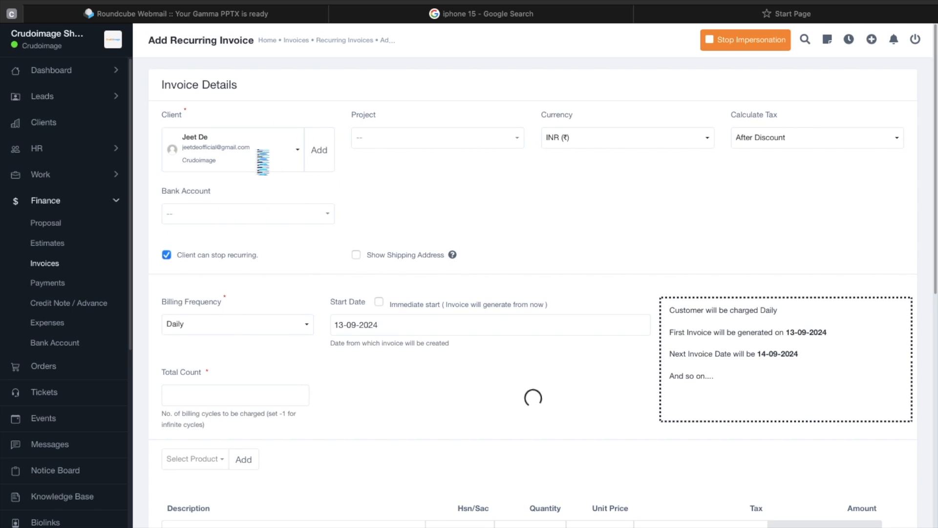
click(218, 153)
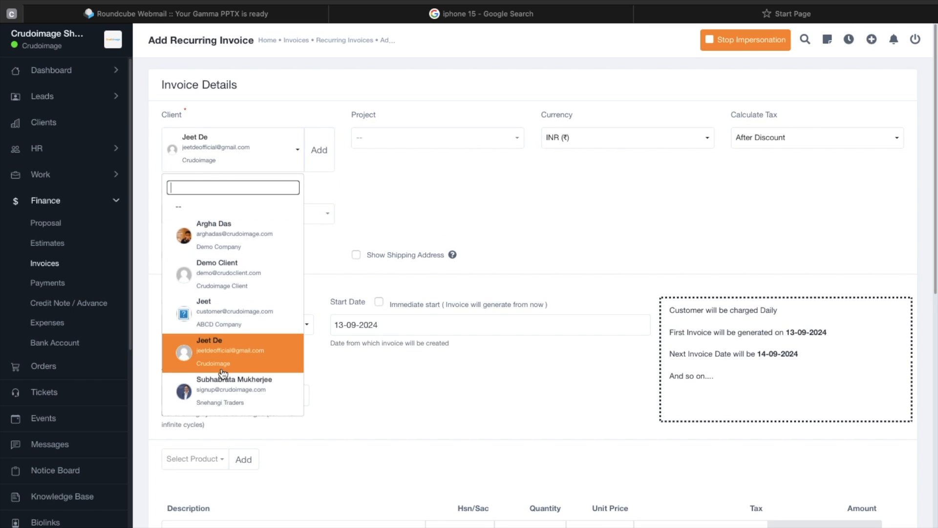
click(226, 393)
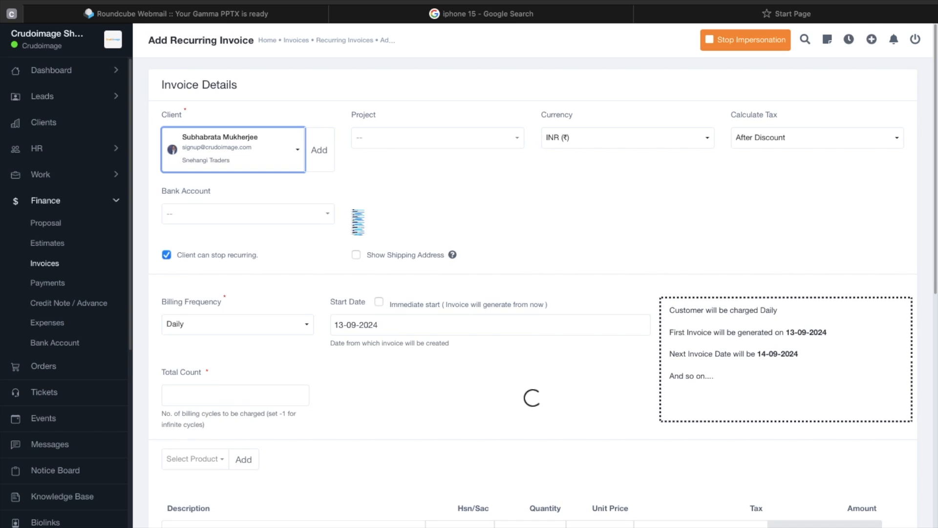
click(464, 135)
click(430, 90)
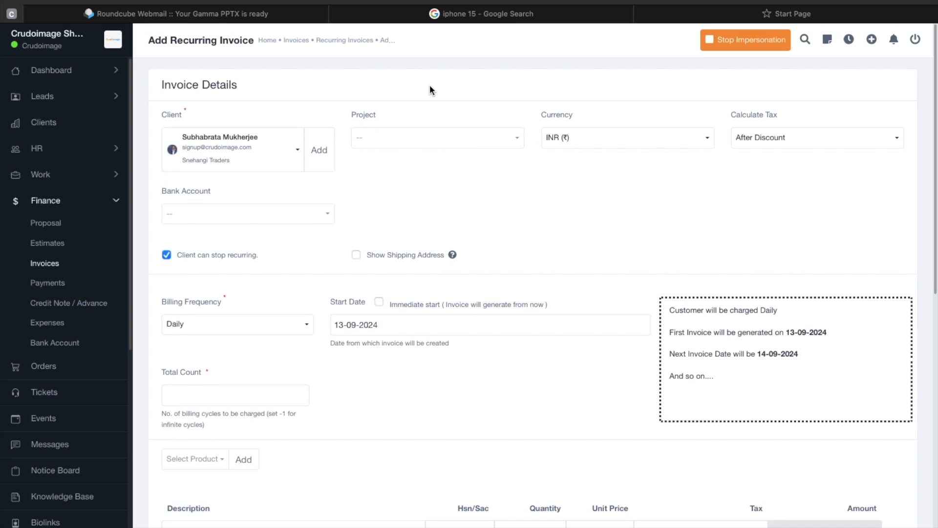
click(257, 211)
click(438, 227)
Step: Set the recurring invoice's billing frequency to Monthly
scroll(210, 323, down, 1)
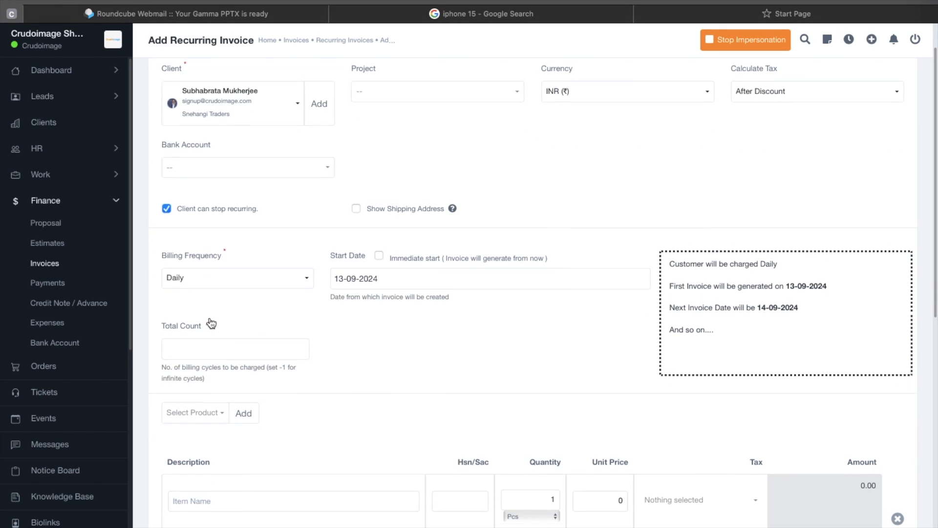
click(205, 288)
click(195, 384)
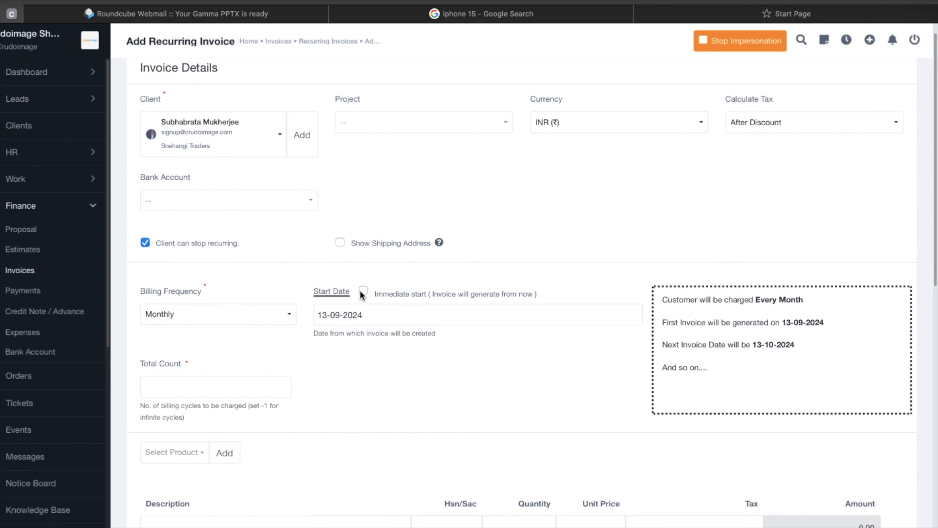
Step: Try the immediate start option and check the next invoice date in the billing summary
click(363, 292)
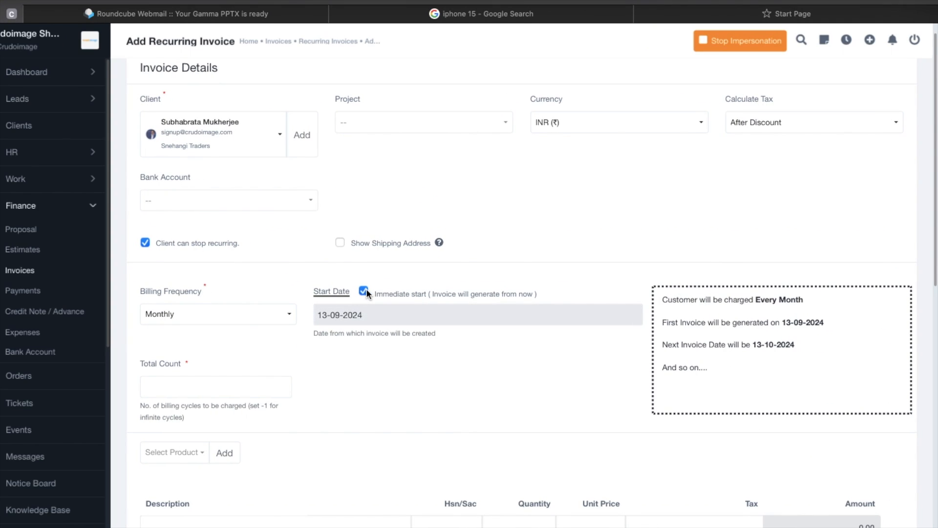
drag(806, 346, 752, 344)
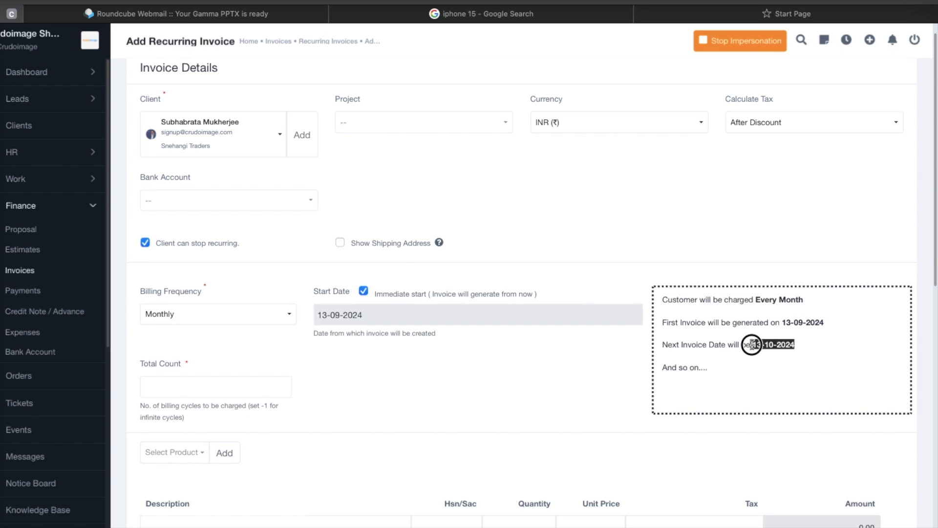
click(363, 292)
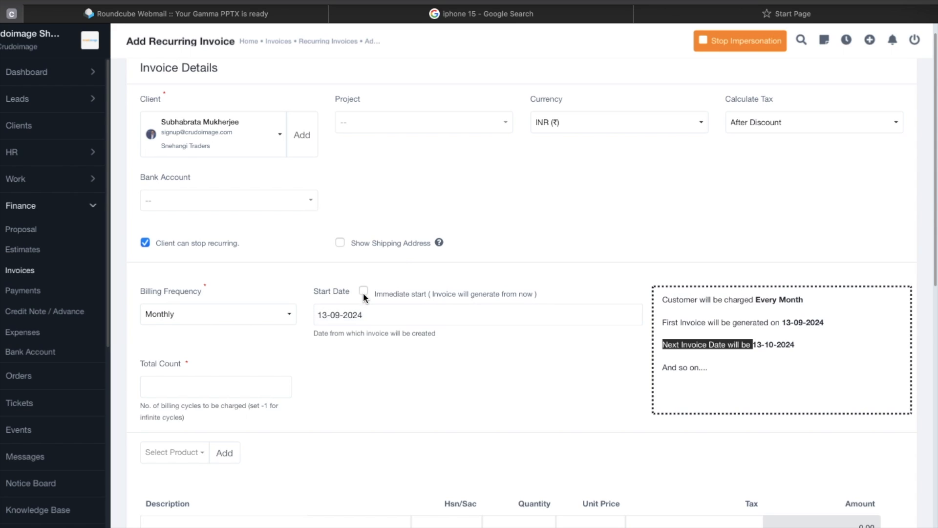
Step: Set the recurring invoice's start date to 01-10-2024 and check the first and next invoice dates in the billing summary
click(361, 313)
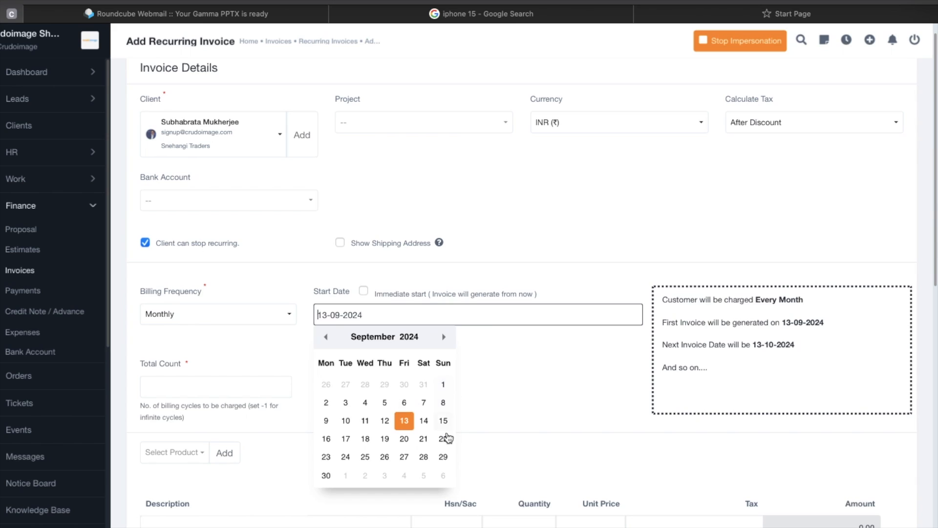
click(443, 336)
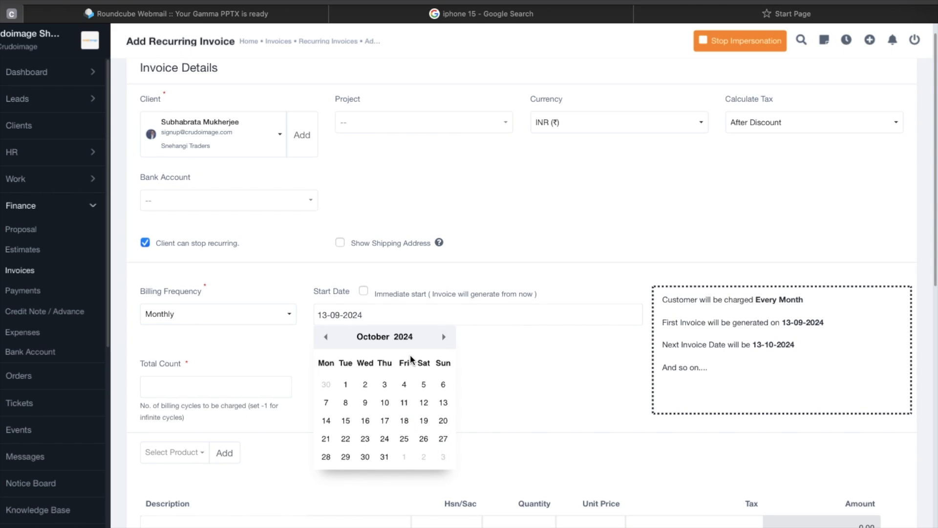
click(345, 384)
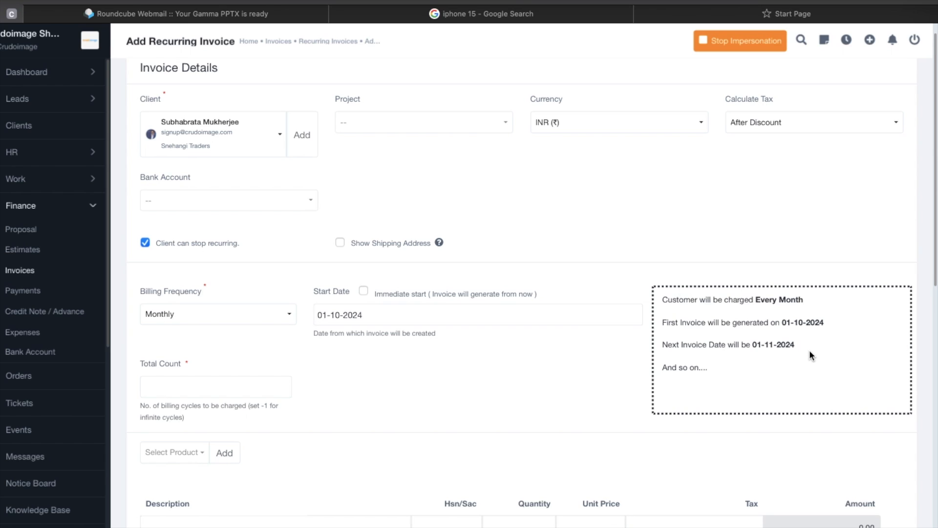
triple_click(777, 345)
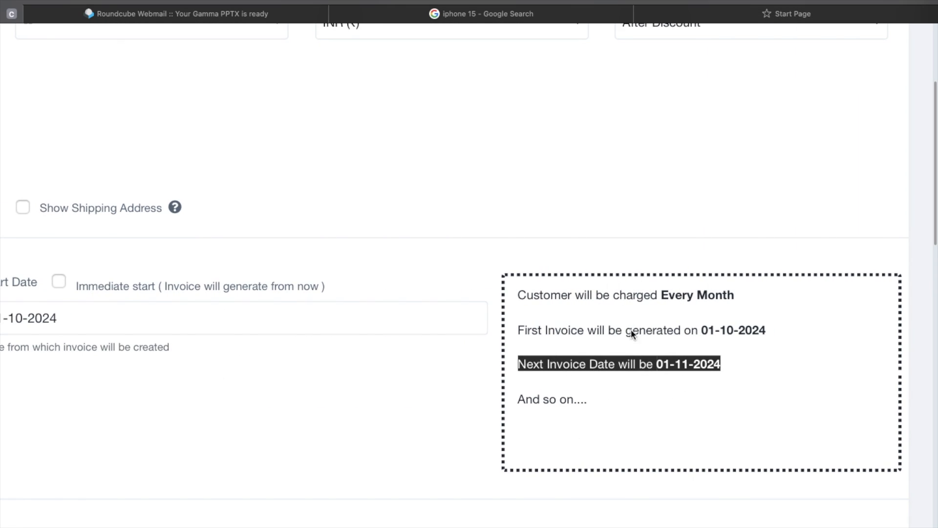
click(516, 326)
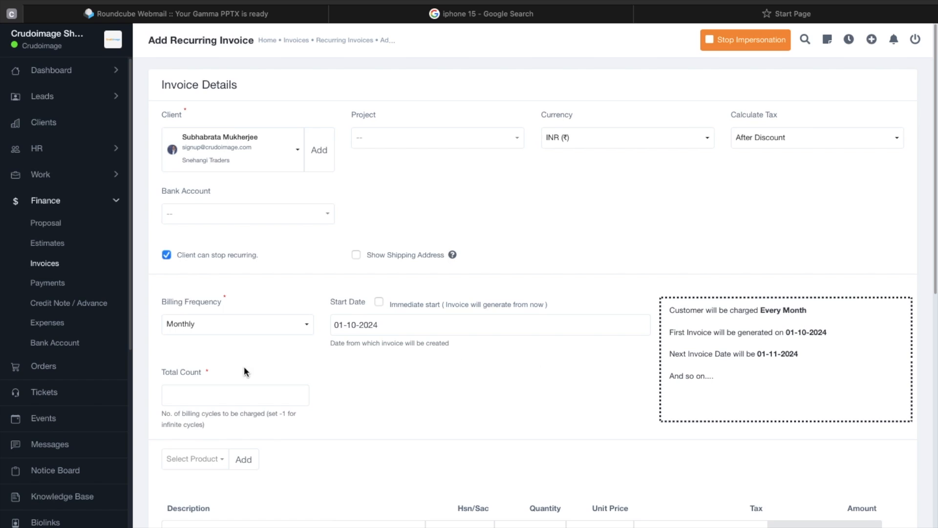
Step: Try a total count of -1 for infinite billing cycles, and clear the value
scroll(317, 346, down, 2)
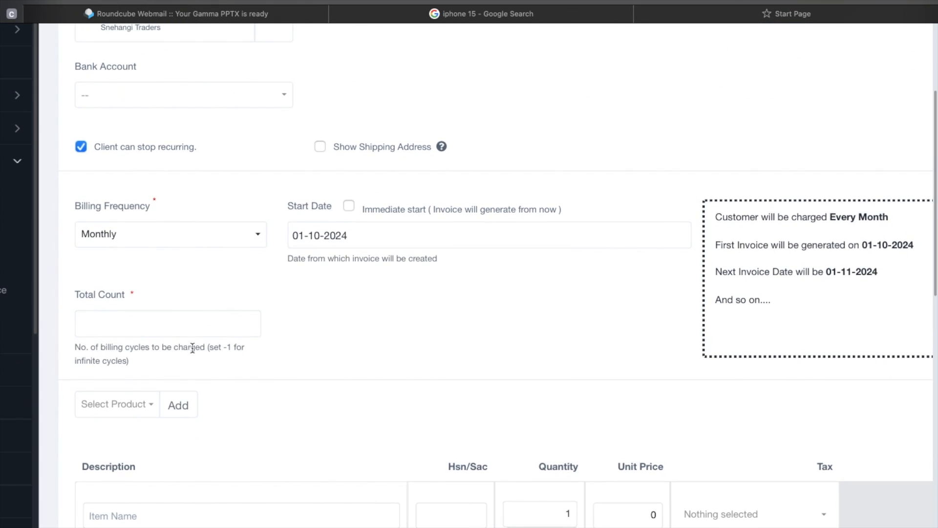
click(163, 321)
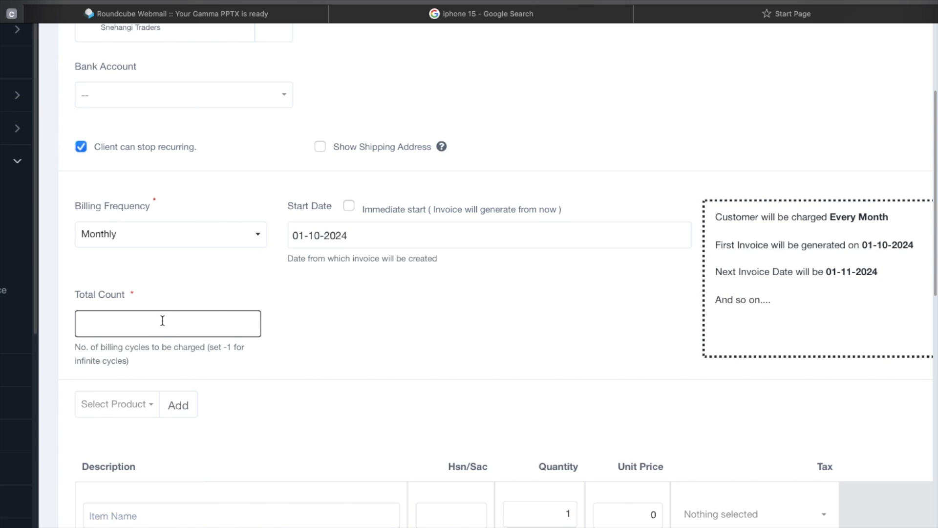
text(-1)
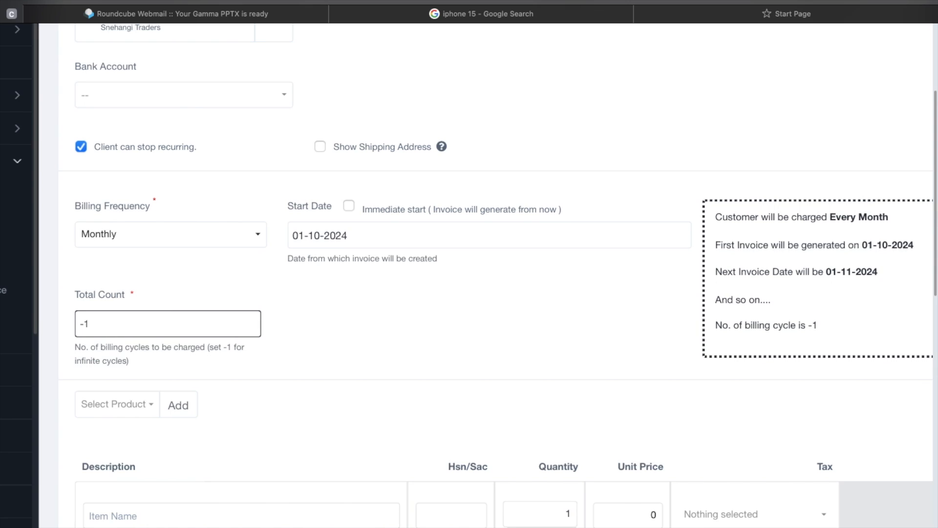
key(BackSpace)
key(BackSpace)
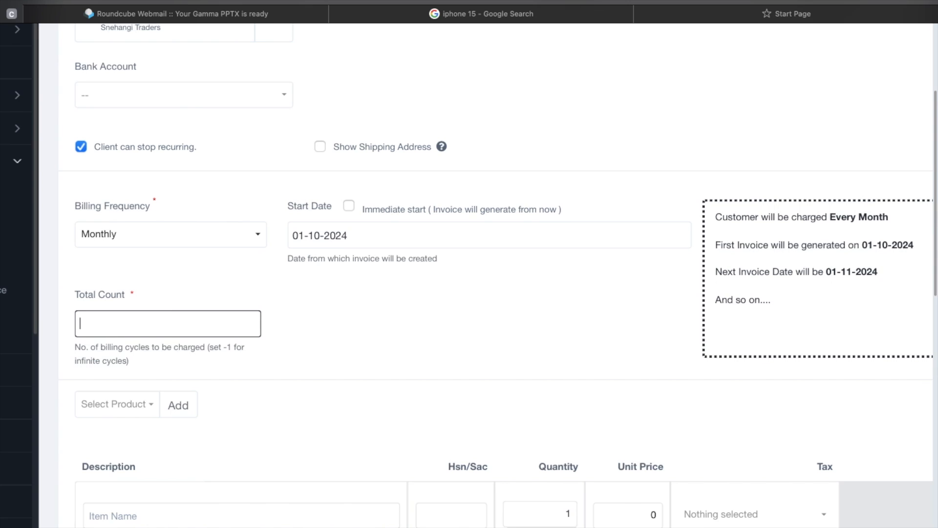
Step: Set the total count of billing cycles to 4
text(5)
key(BackSpace)
text(4)
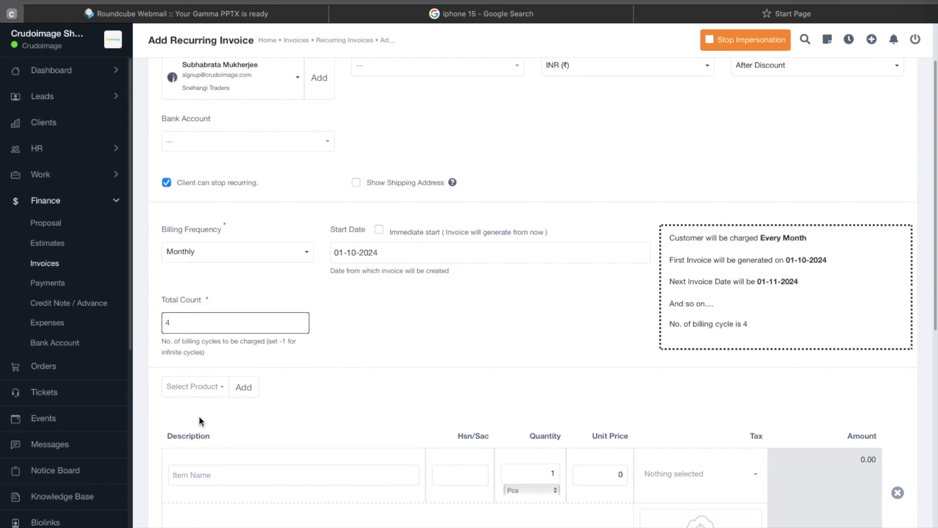
Step: Add Demo Product 1 as the recurring invoice's line item and review its totals and terms
click(195, 386)
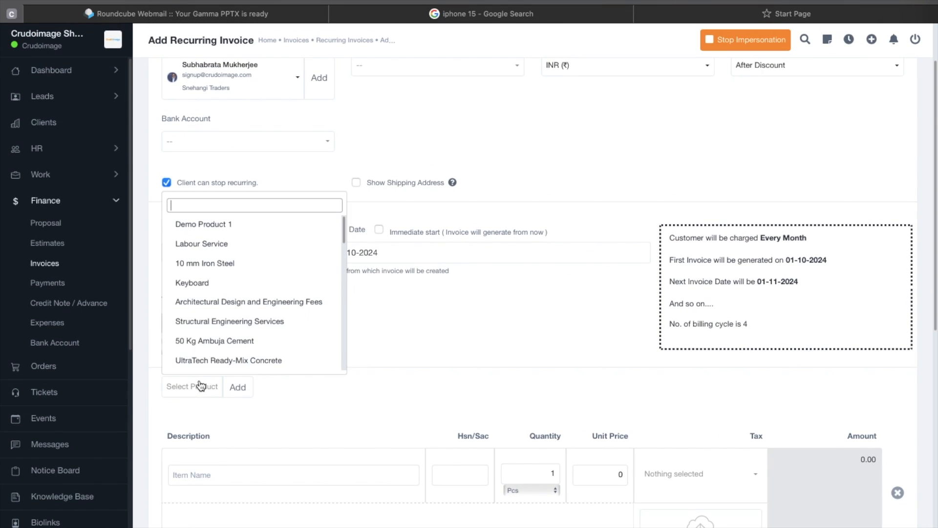
click(203, 223)
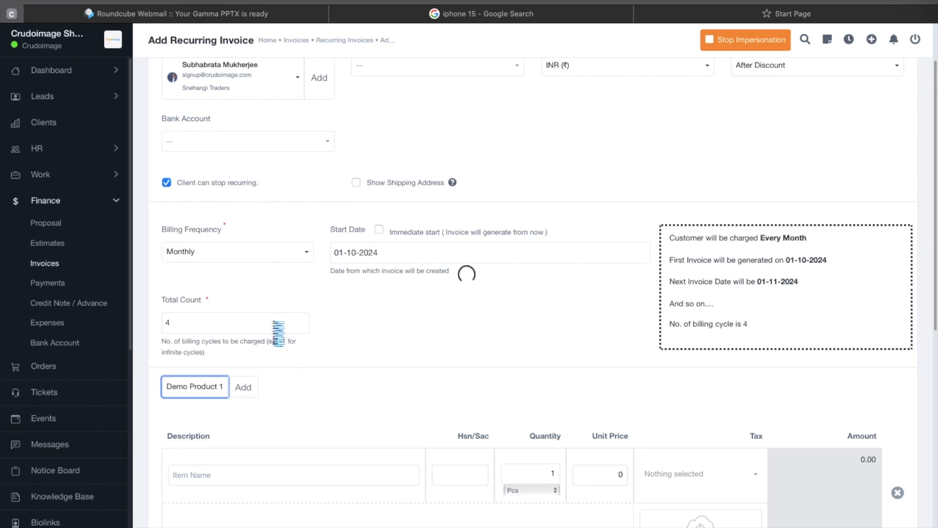
scroll(403, 394, down, 1)
scroll(402, 398, down, 5)
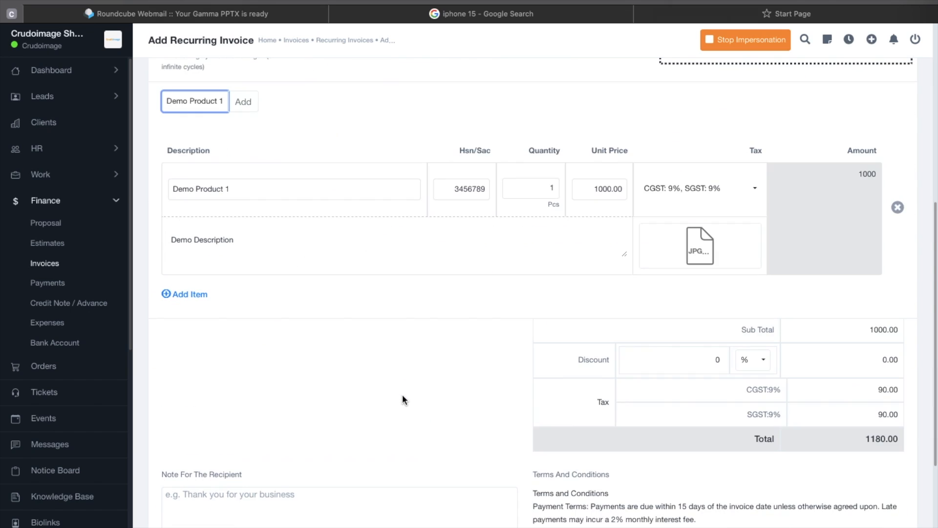
scroll(403, 399, down, 3)
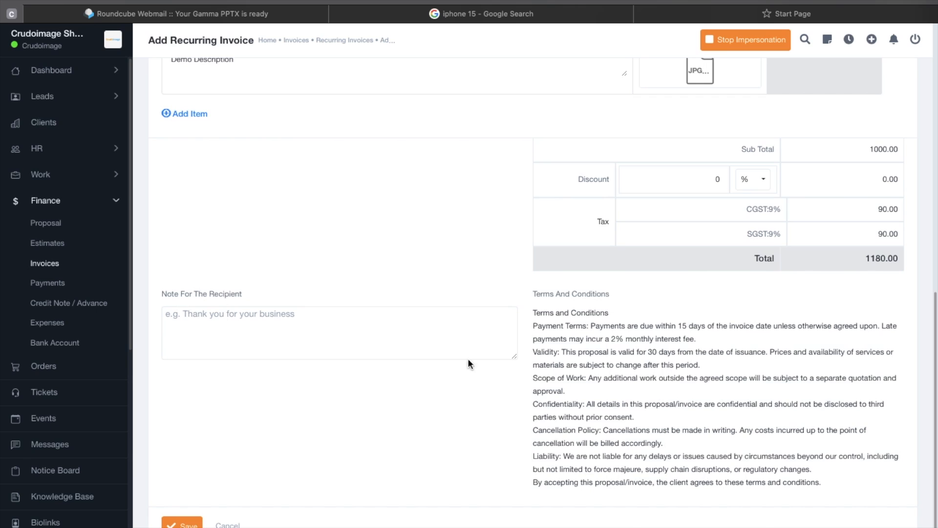
scroll(402, 238, up, 10)
scroll(696, 194, down, 10)
scroll(675, 209, up, 5)
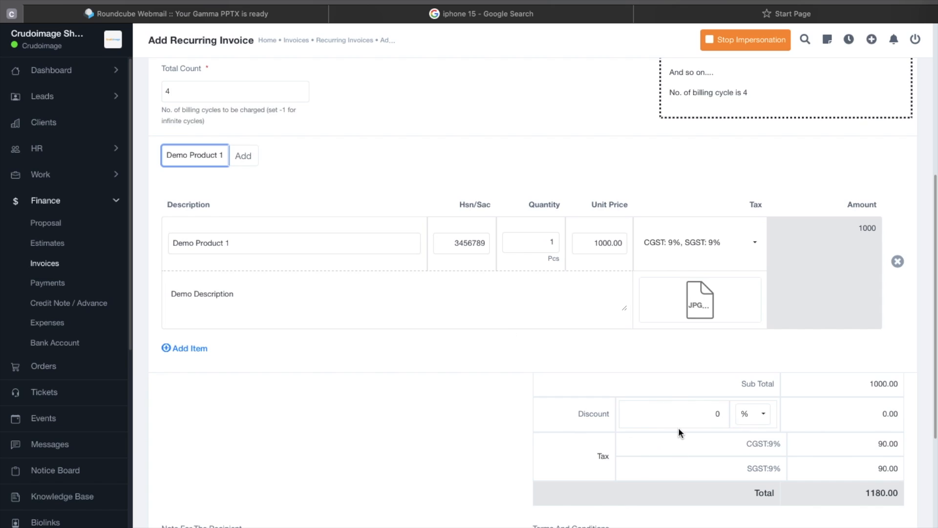
Step: Apply a 2% discount to the recurring invoice and save it
click(684, 415)
click(684, 415)
text(2)
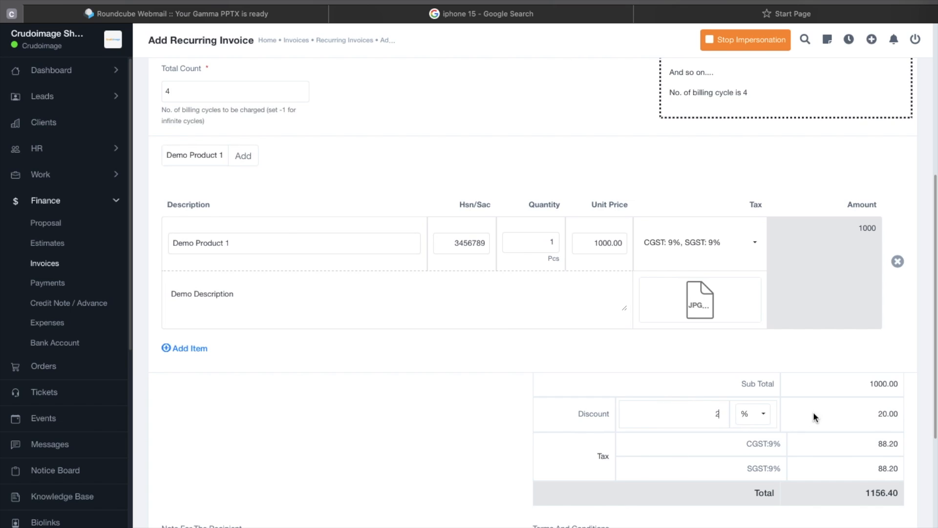
scroll(478, 384, down, 5)
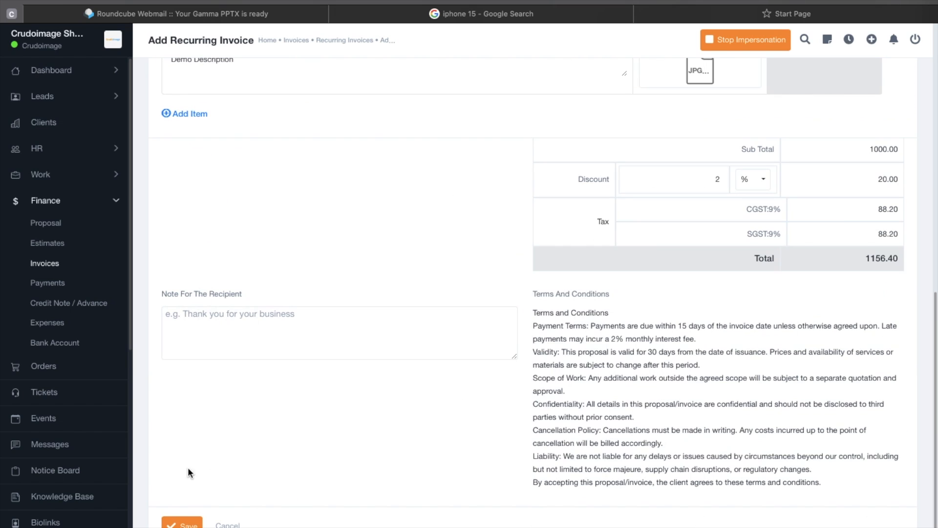
click(181, 521)
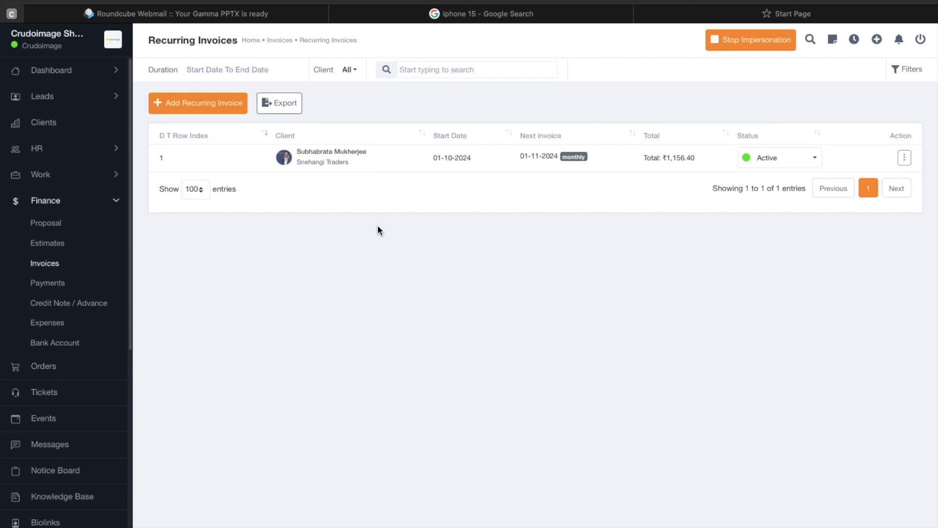
Step: Check the saved recurring invoice's start date, next invoice date, total, status and available actions in the list
scroll(534, 176, up, 5)
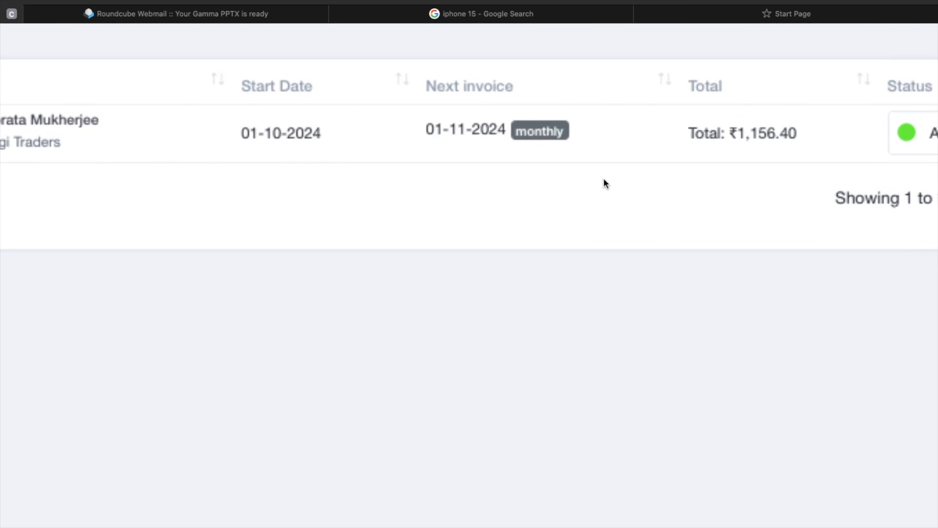
scroll(718, 176, right, 4)
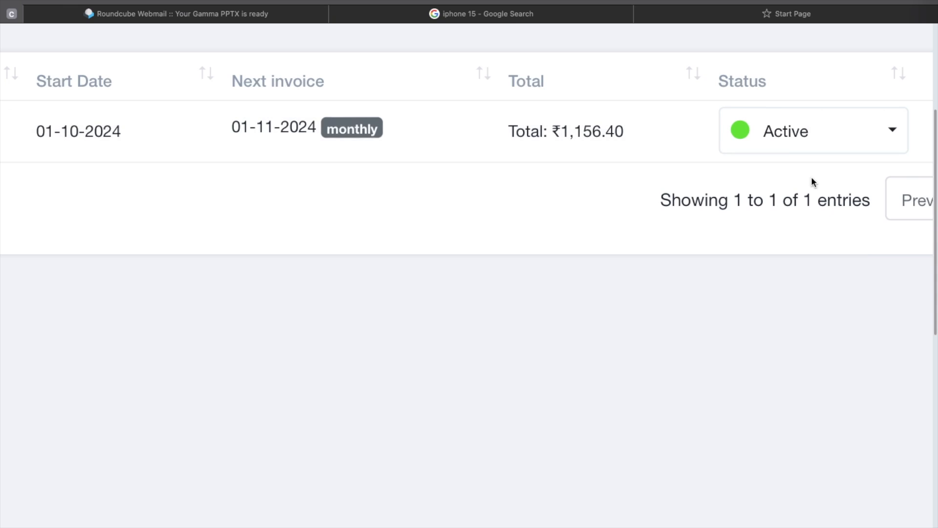
scroll(472, 126, left, 12)
scroll(368, 198, left, 4)
scroll(507, 119, down, 5)
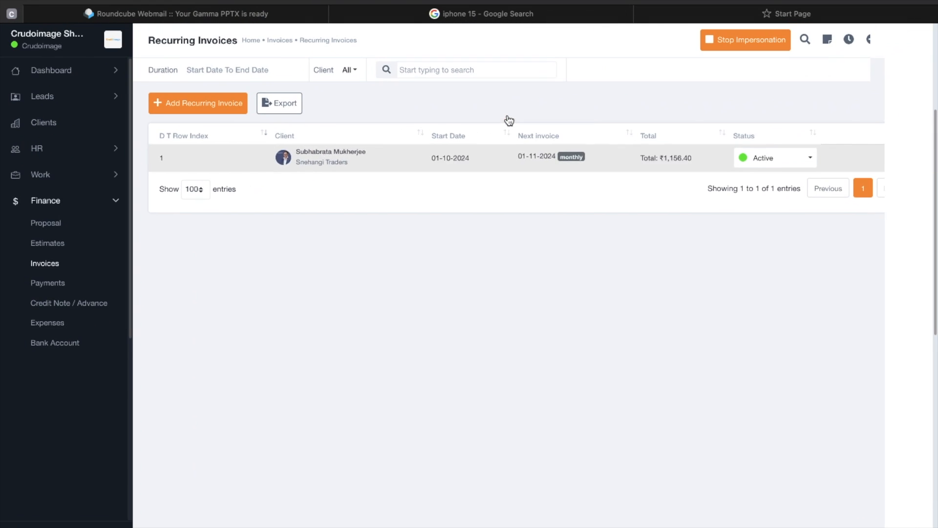
click(904, 157)
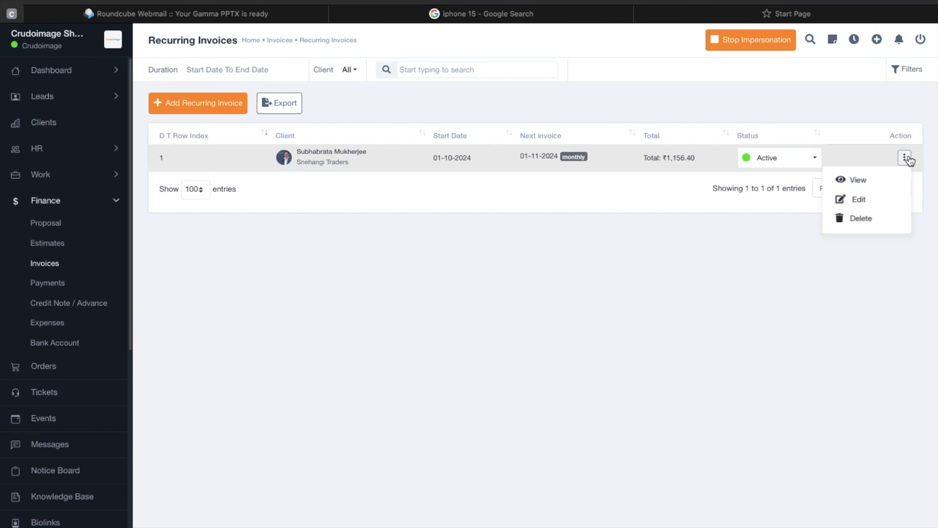
click(786, 229)
Step: View the recurring invoice's details, check its completed count and invoice dates, and look at its list of generated invoices
click(904, 157)
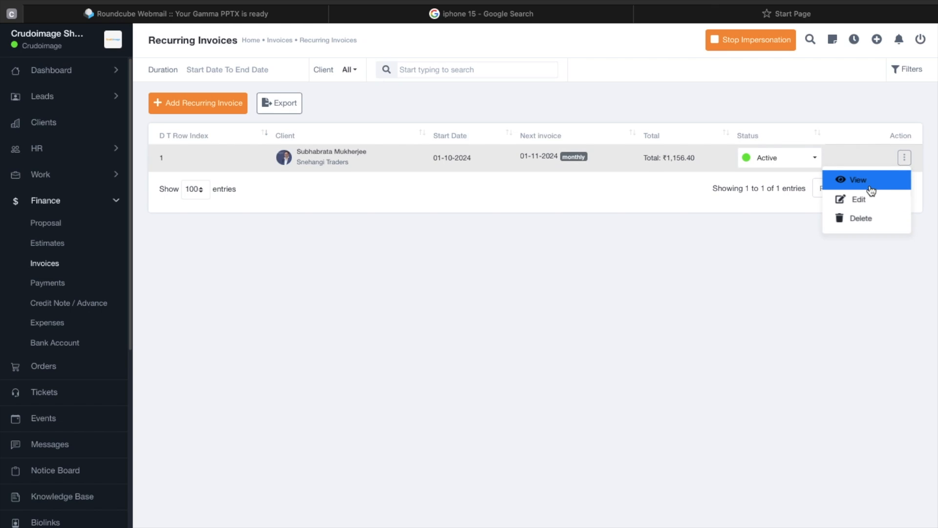
click(869, 186)
scroll(468, 359, down, 7)
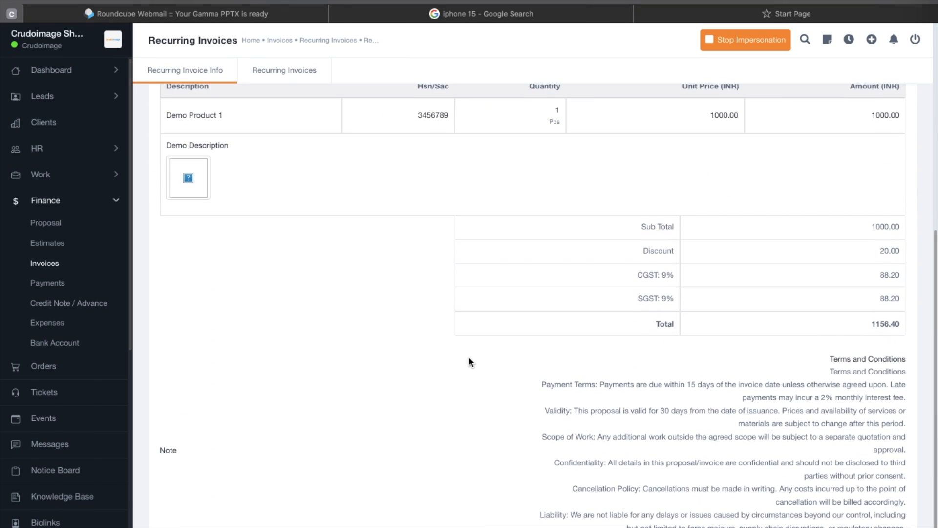
scroll(469, 360, up, 8)
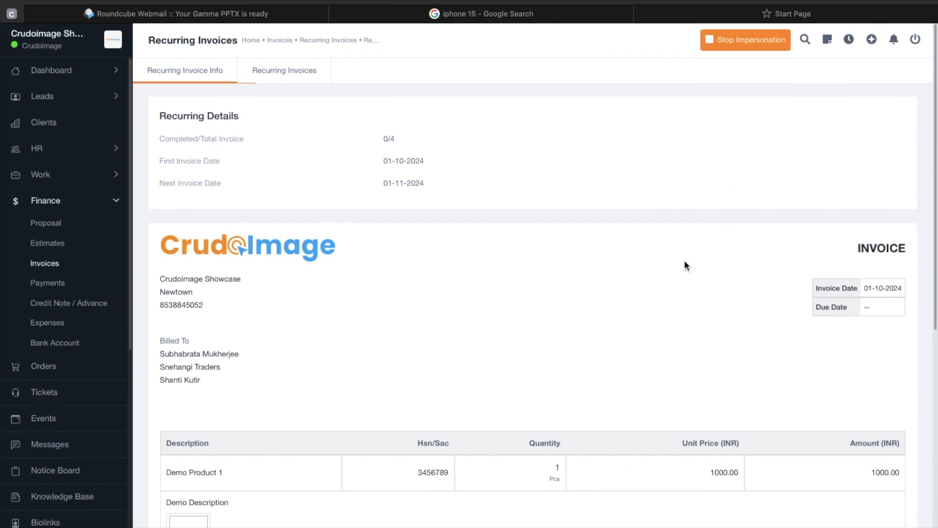
drag(151, 164, 279, 162)
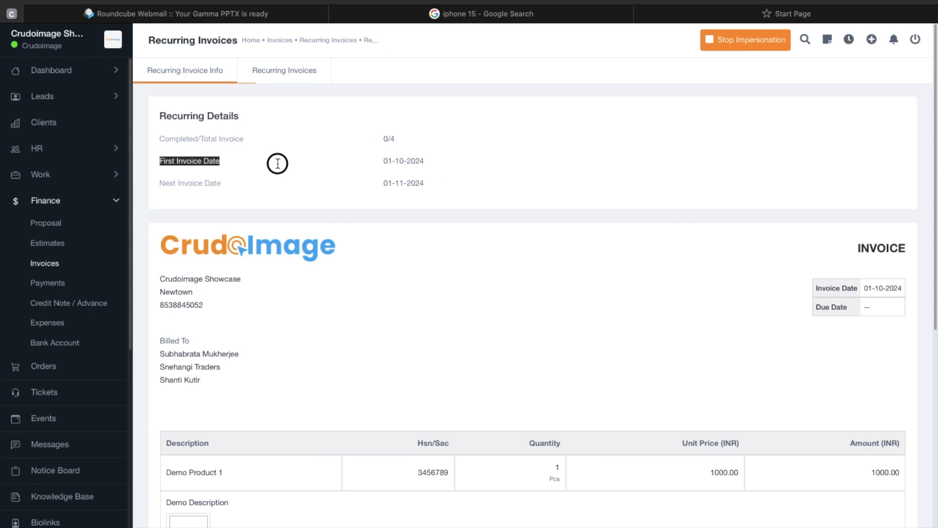
drag(226, 182, 165, 183)
drag(154, 139, 456, 145)
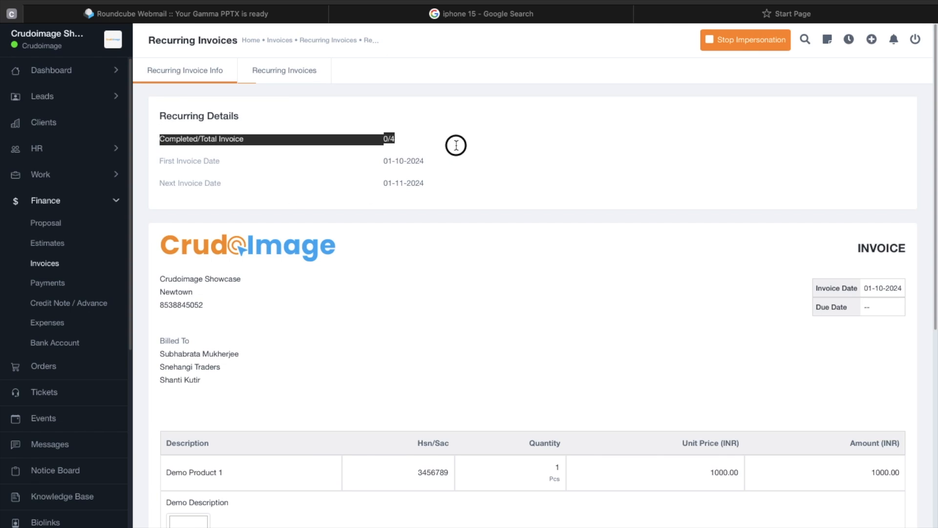
click(413, 139)
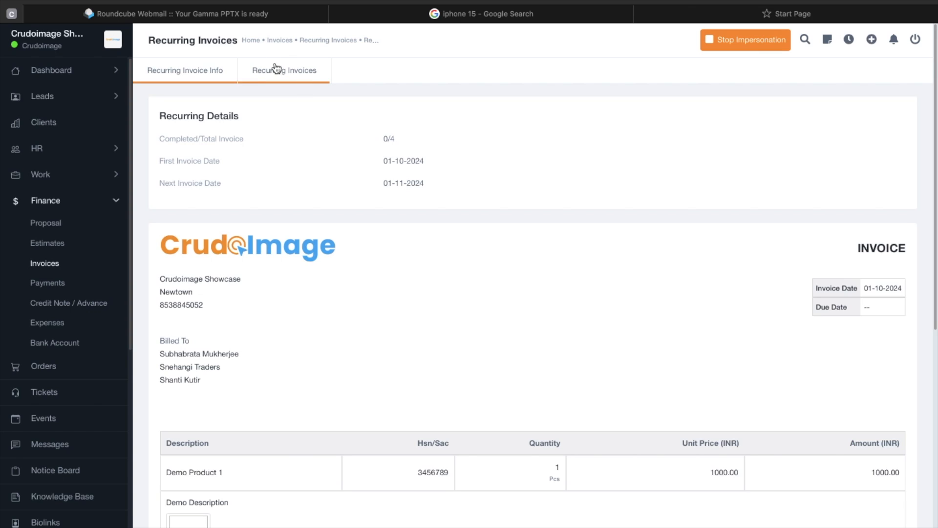
click(277, 68)
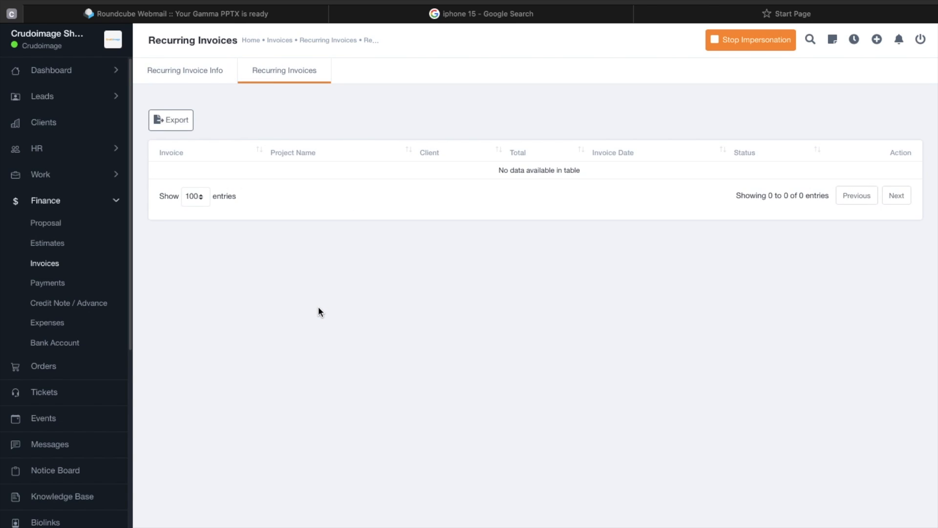
Step: Start a new payment for invoice CRDIMG_INV#002 with an amount of 90000
click(61, 282)
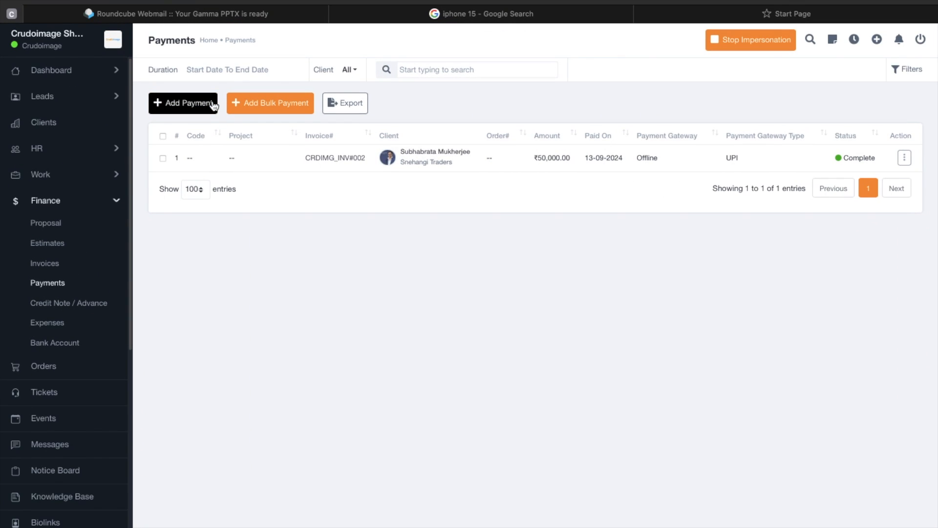
click(214, 106)
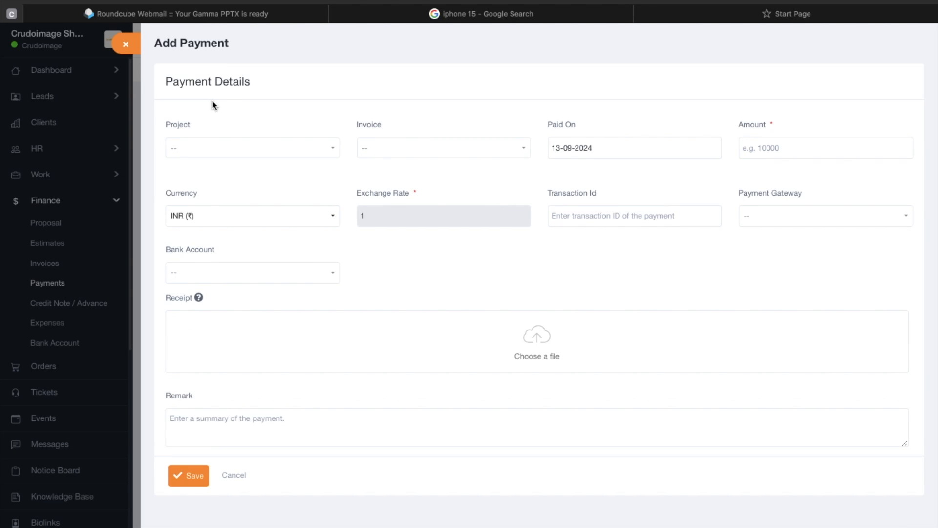
click(429, 149)
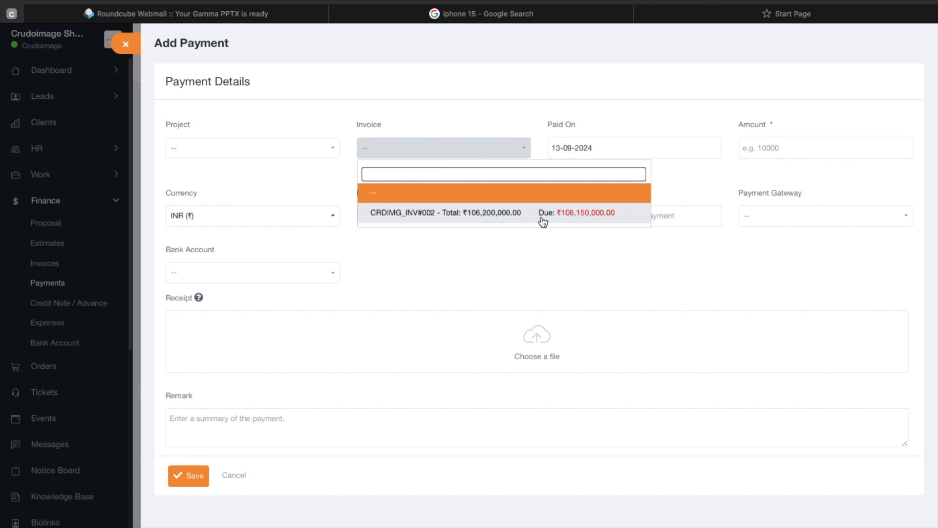
click(523, 218)
click(772, 147)
text(90000)
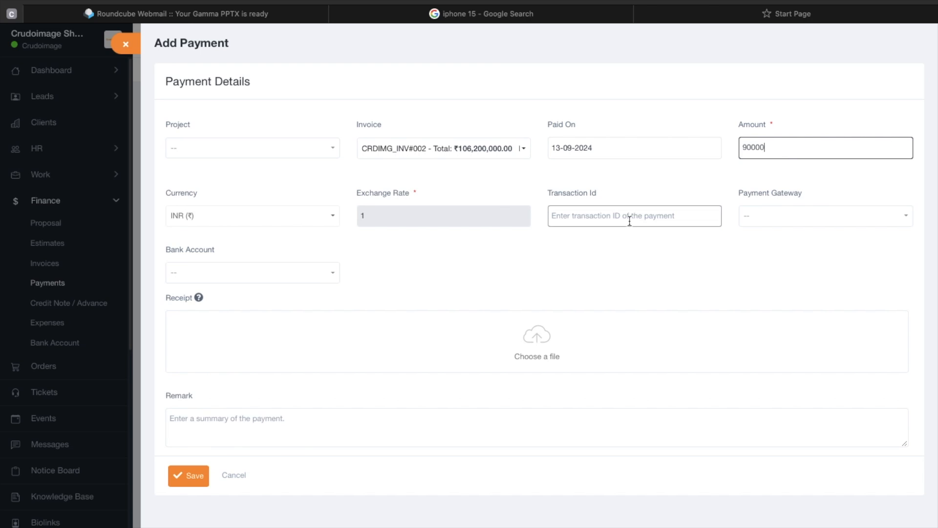
Step: Set the payment's bank account to Idbi Bank | Company account name and attach the what-is-jackfruit JPG as the receipt
click(785, 214)
click(716, 204)
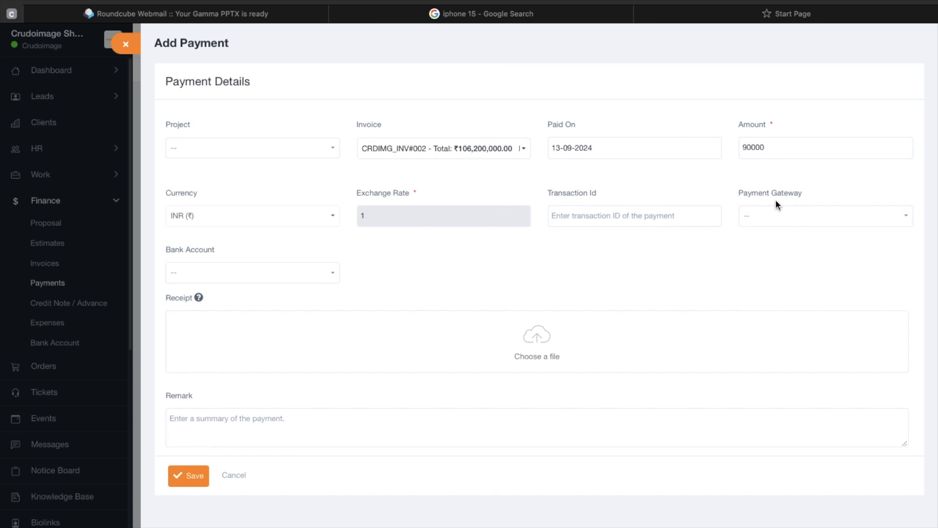
click(269, 272)
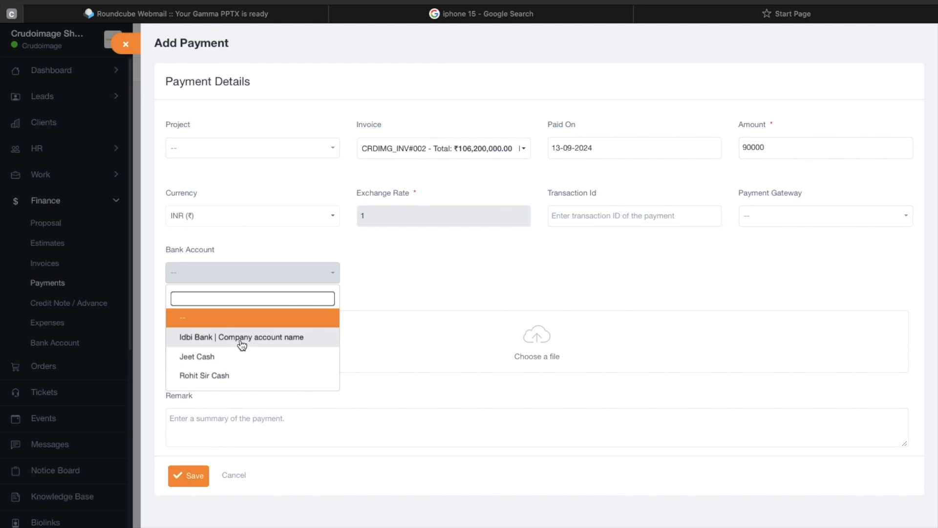
click(245, 346)
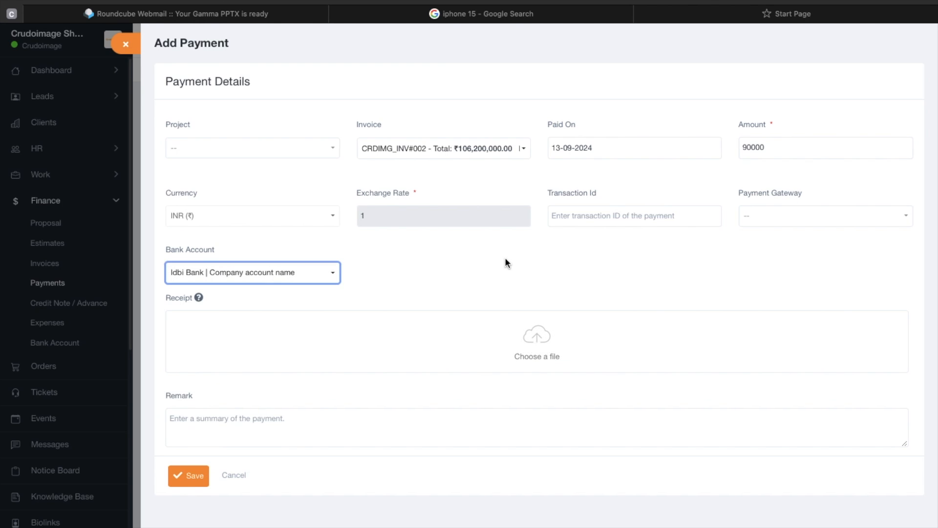
click(359, 362)
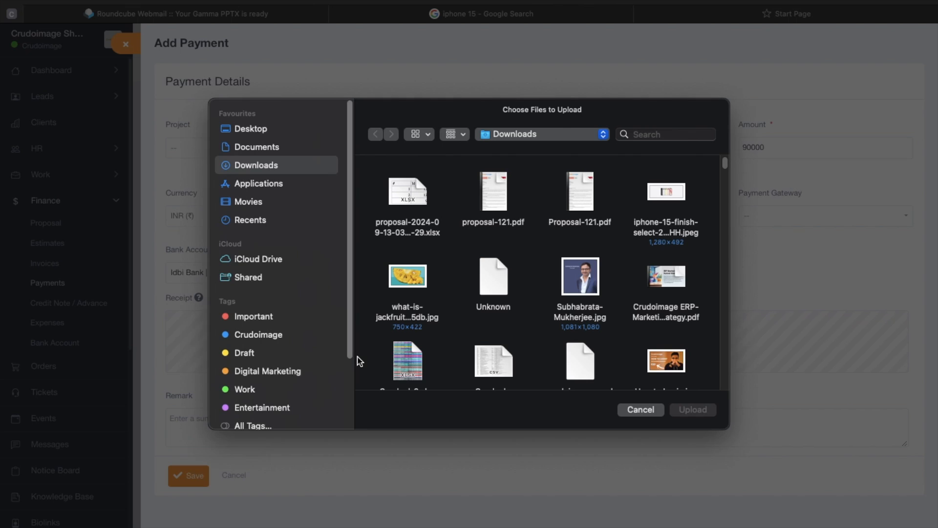
click(409, 280)
click(692, 410)
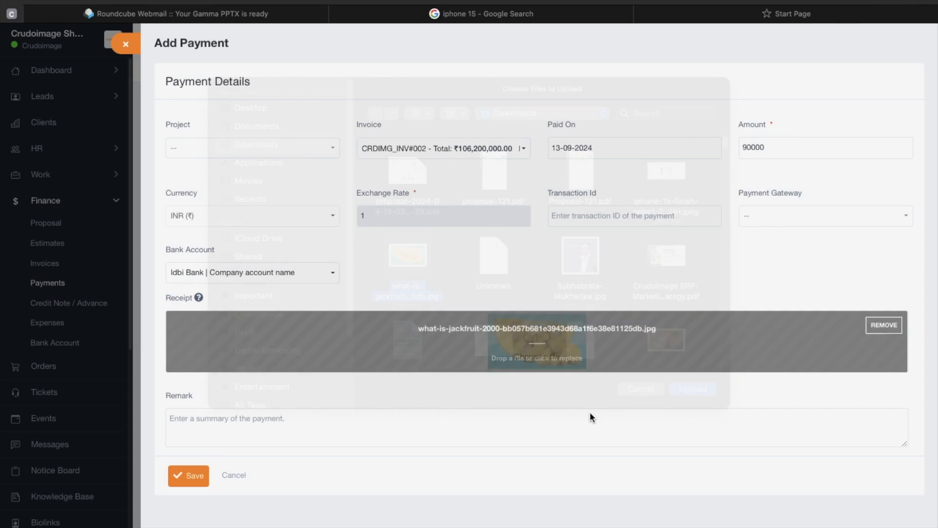
Step: Enter "Demo remark" as the payment's remark and save the payment
click(207, 434)
text(Demo remarkl)
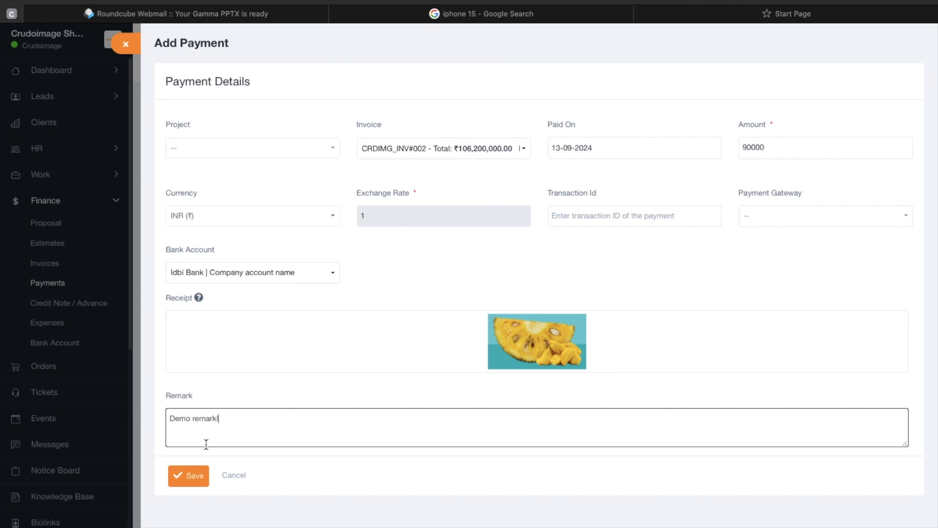
click(196, 475)
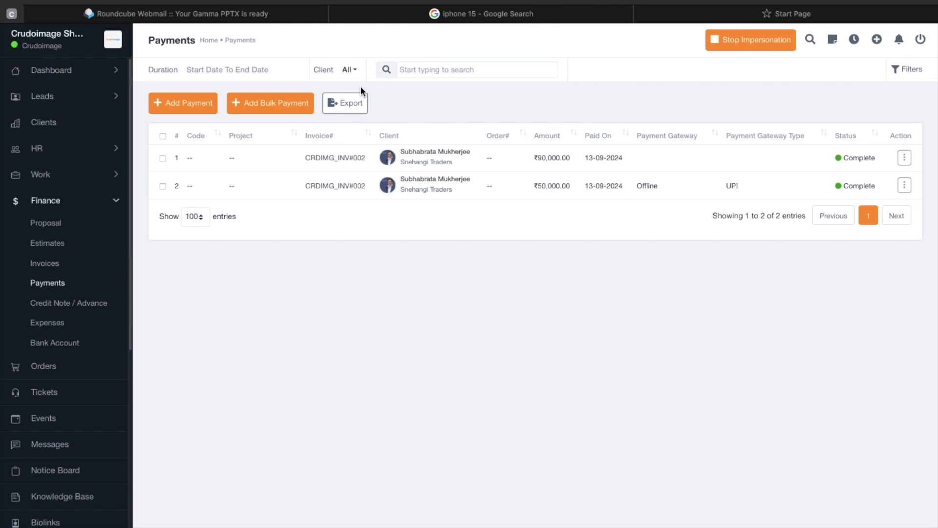
Step: Open invoice CRDIMG_INV#002 from the invoices list, examine its tax amounts, total and amount due, and return to the list
click(45, 263)
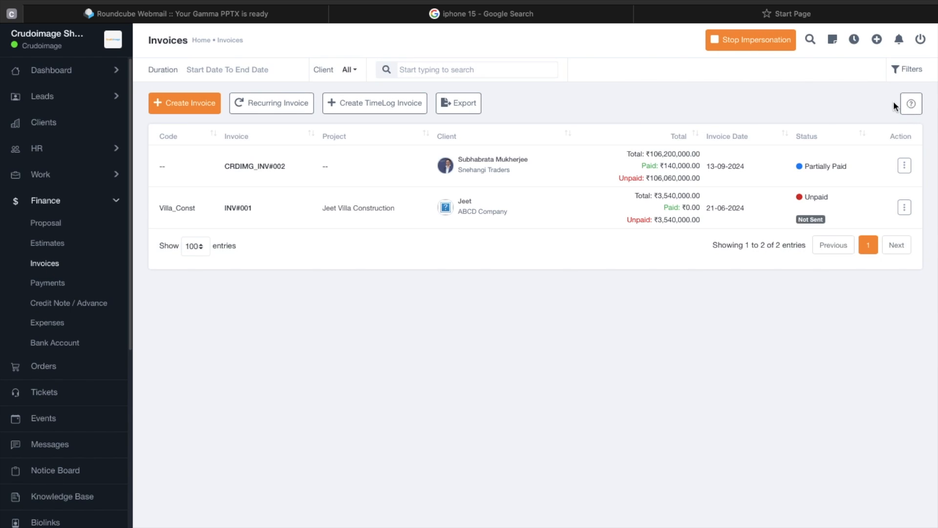
click(904, 165)
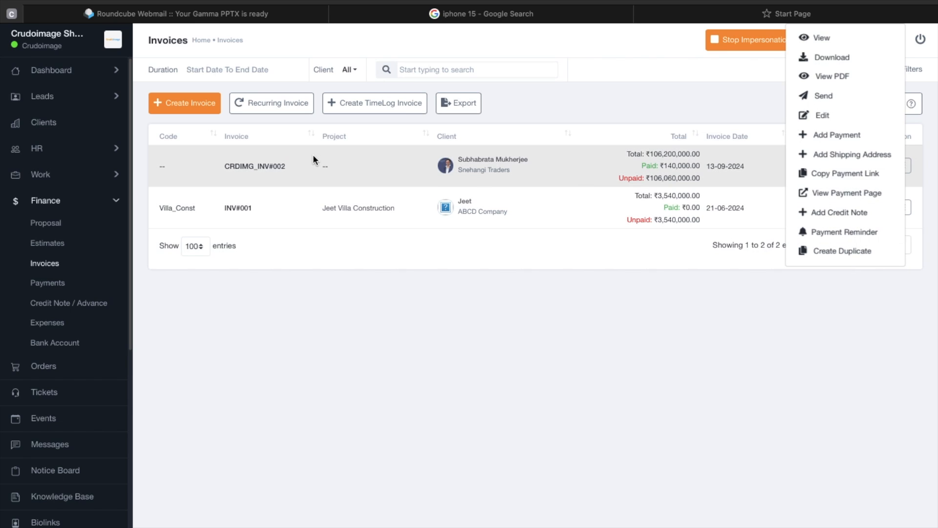
click(272, 169)
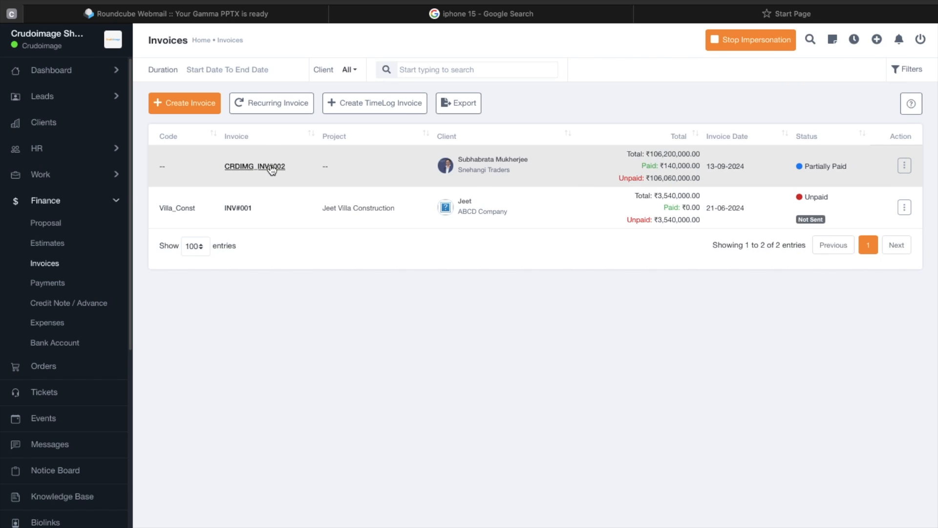
click(272, 168)
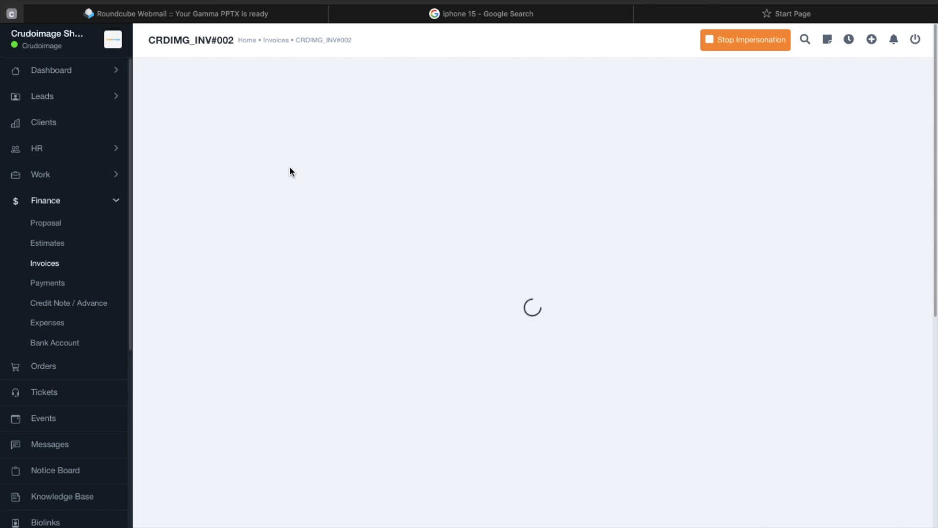
click(128, 1)
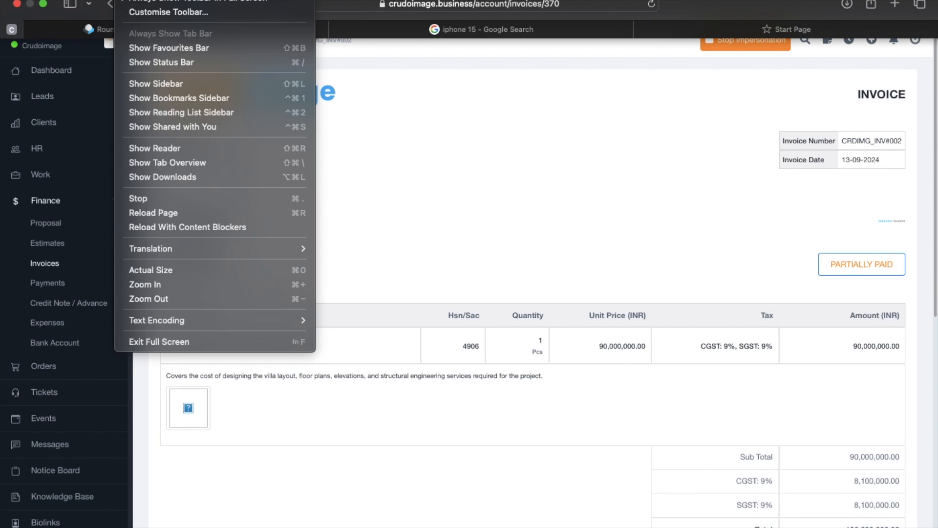
click(489, 314)
scroll(783, 323, down, 10)
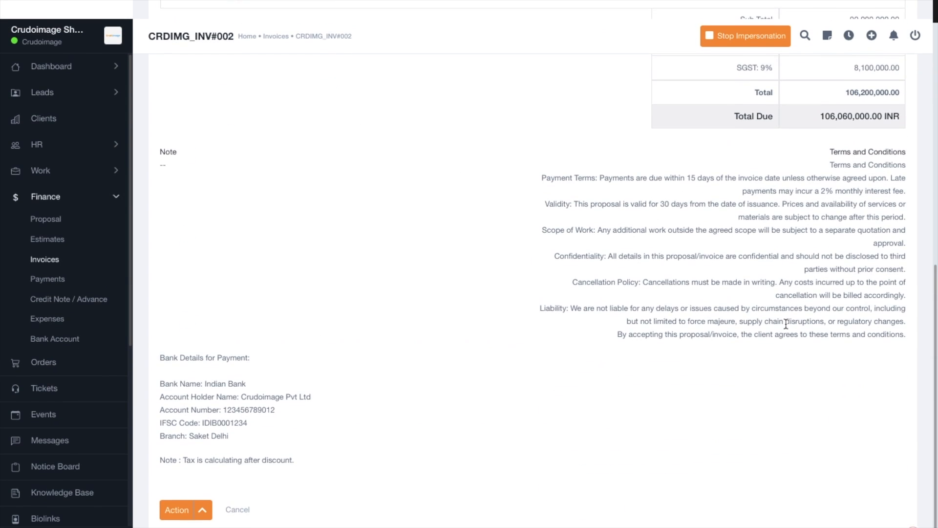
scroll(902, 128, up, 4)
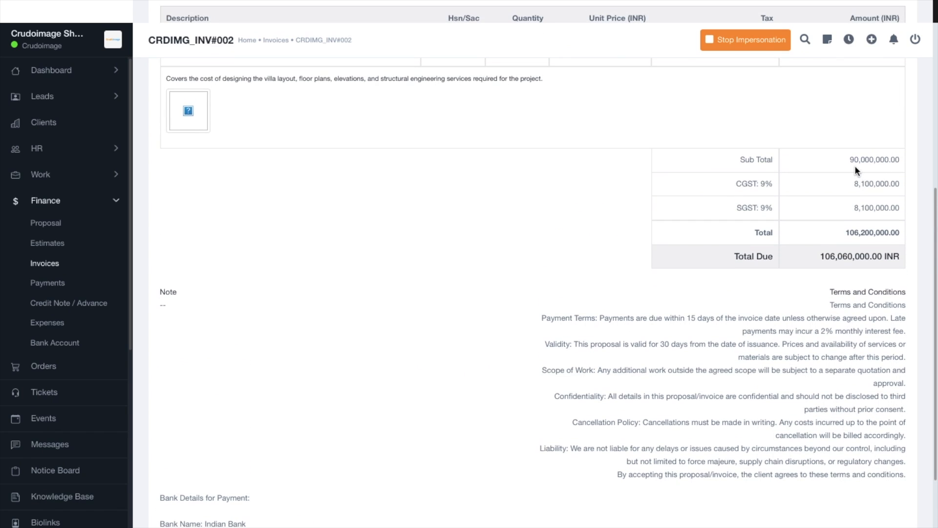
drag(849, 182, 894, 251)
scroll(815, 308, up, 5)
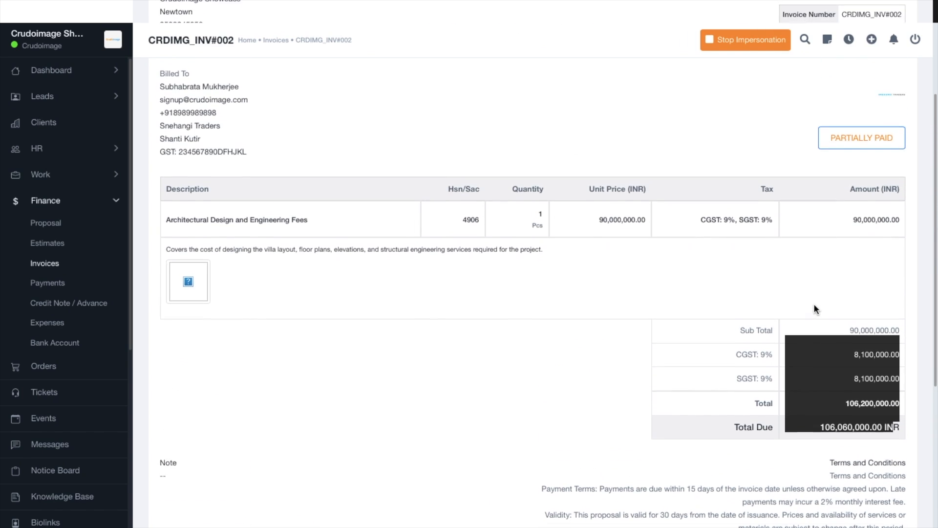
click(812, 306)
scroll(833, 241, up, 3)
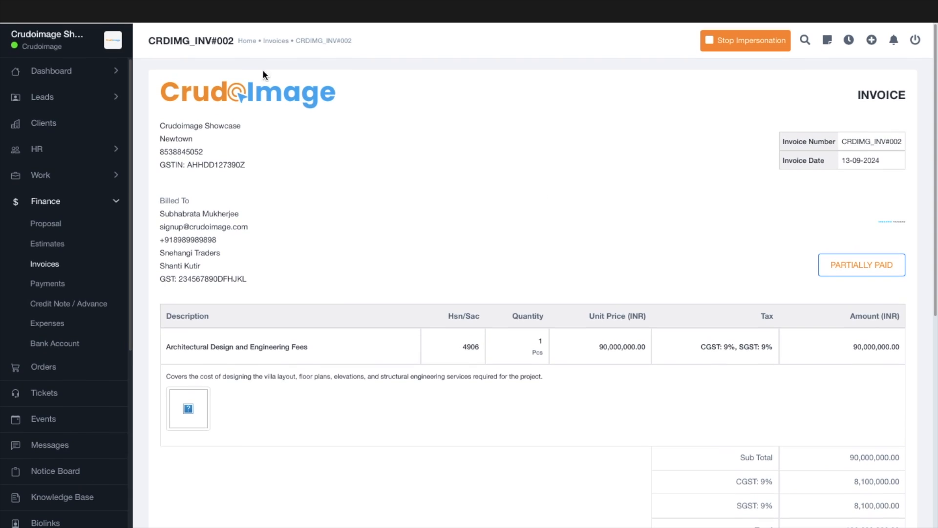
scroll(268, 288, left, 3)
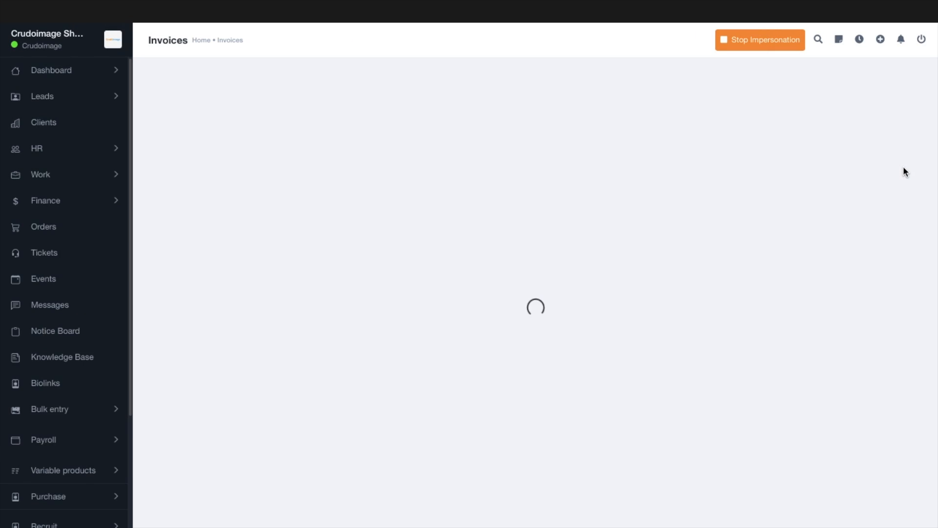
Step: Open the payment page of invoice CRDIMG_INV#002 and view it down to the payment options
click(904, 166)
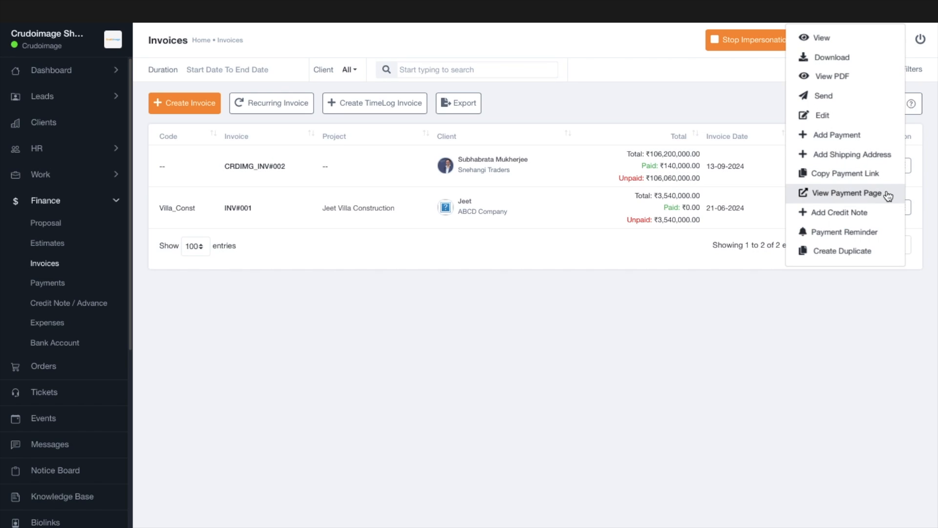
click(846, 193)
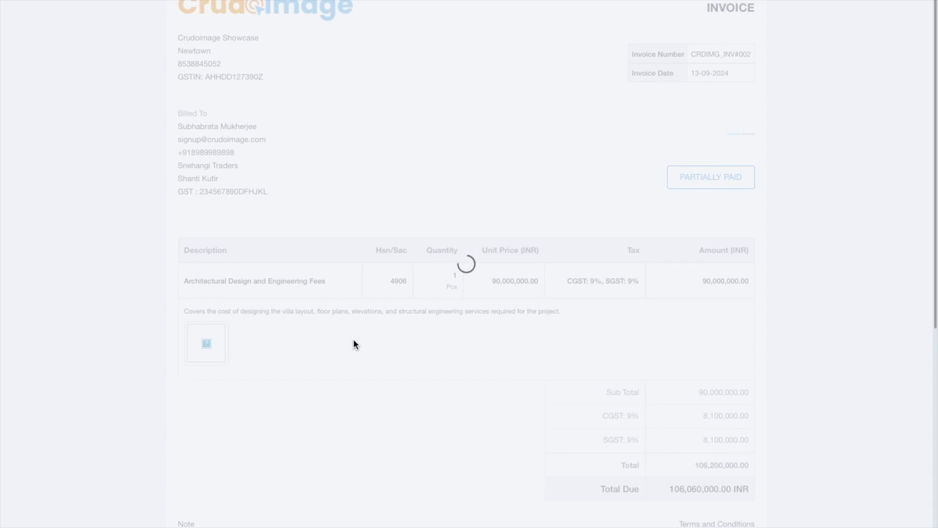
scroll(575, 381, down, 8)
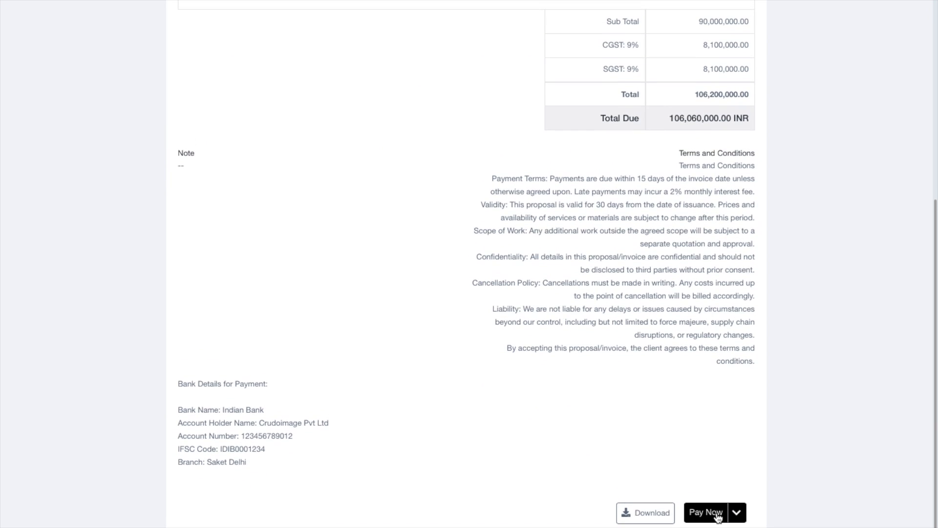
Step: Try to pay the invoice via Razorpay and close the payment page
click(716, 516)
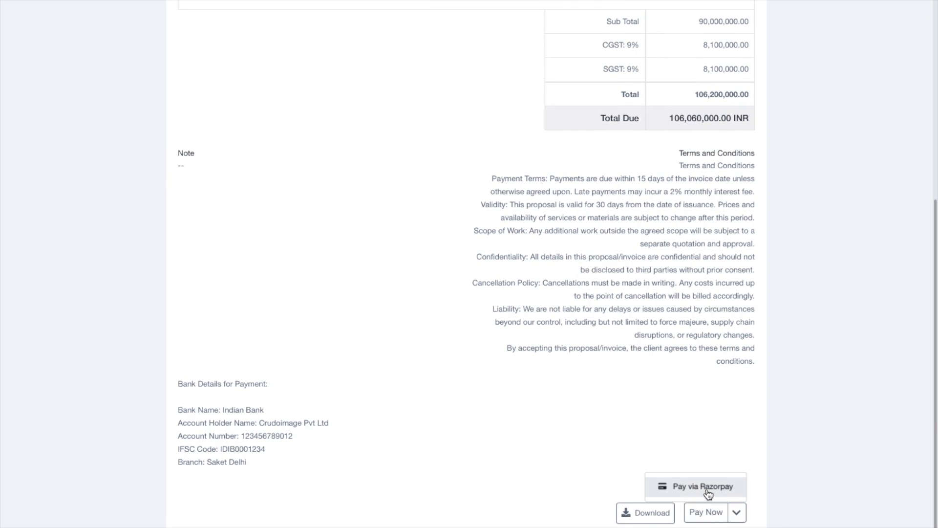
scroll(704, 491, up, 8)
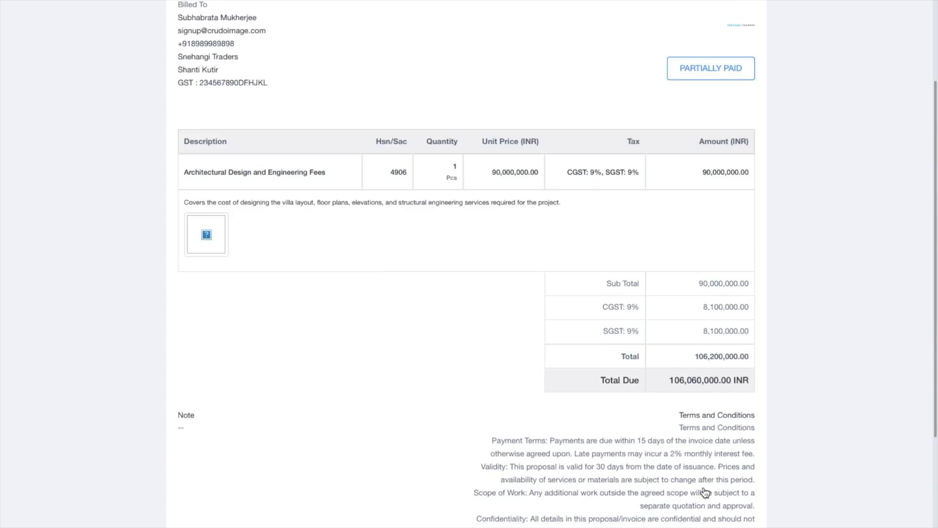
scroll(701, 486, down, 8)
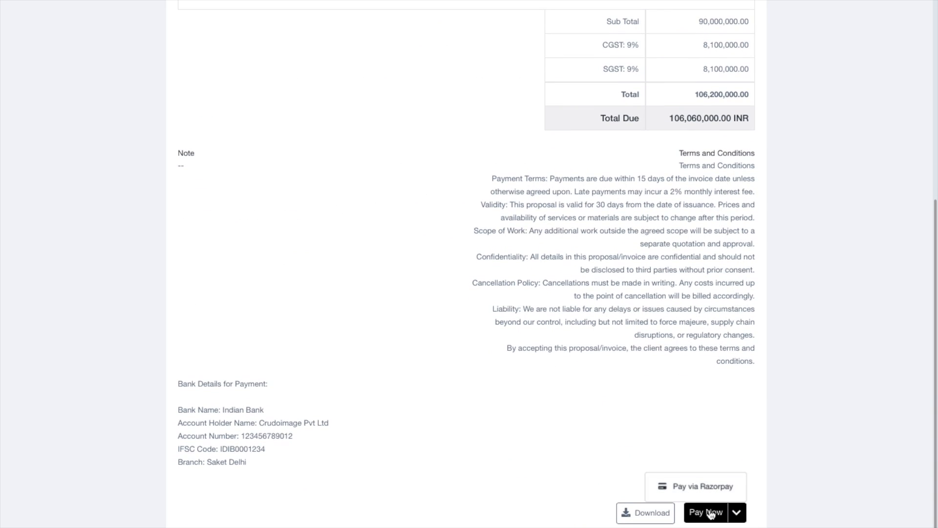
click(710, 496)
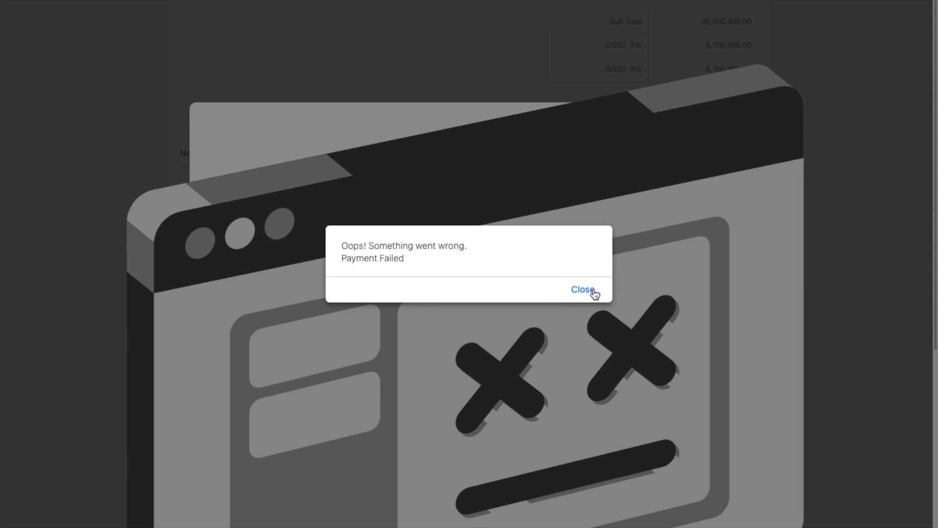
click(583, 290)
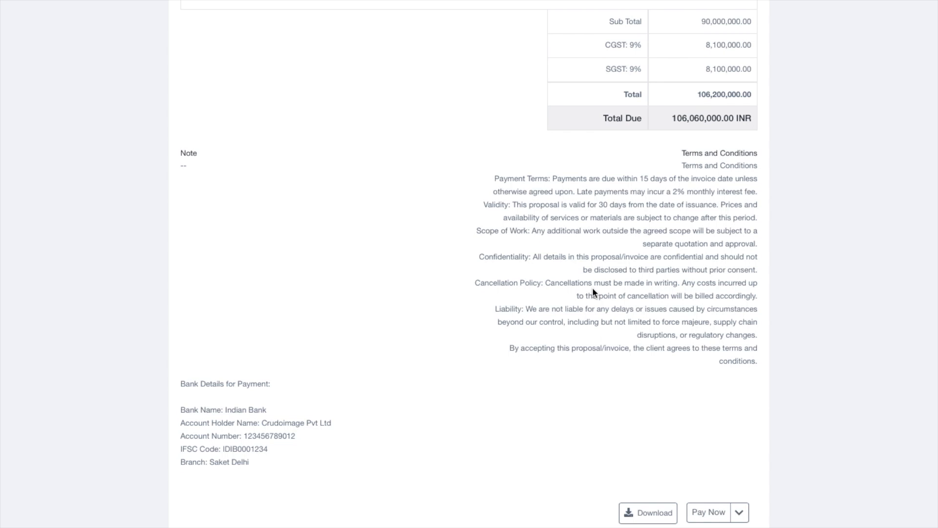
key(super+w)
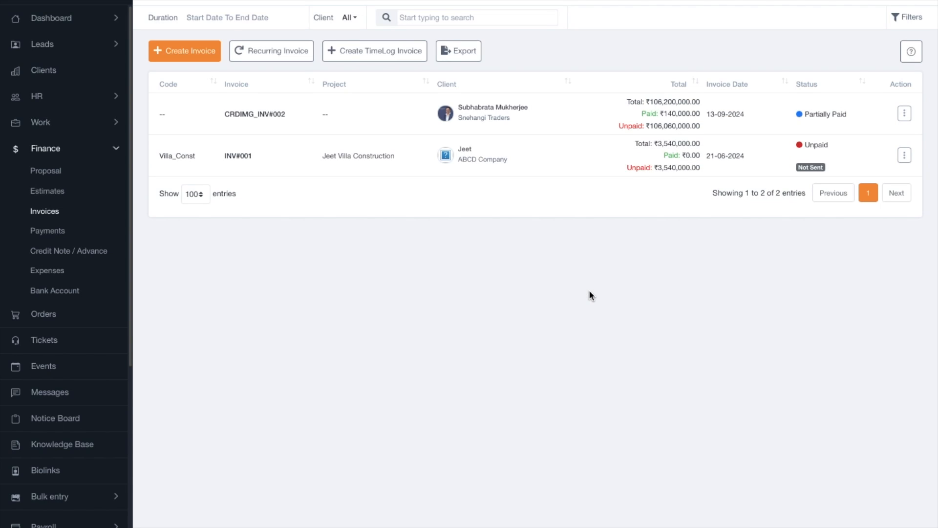
Step: Send the client a payment reminder for invoice CRDIMG_INV#002
click(905, 114)
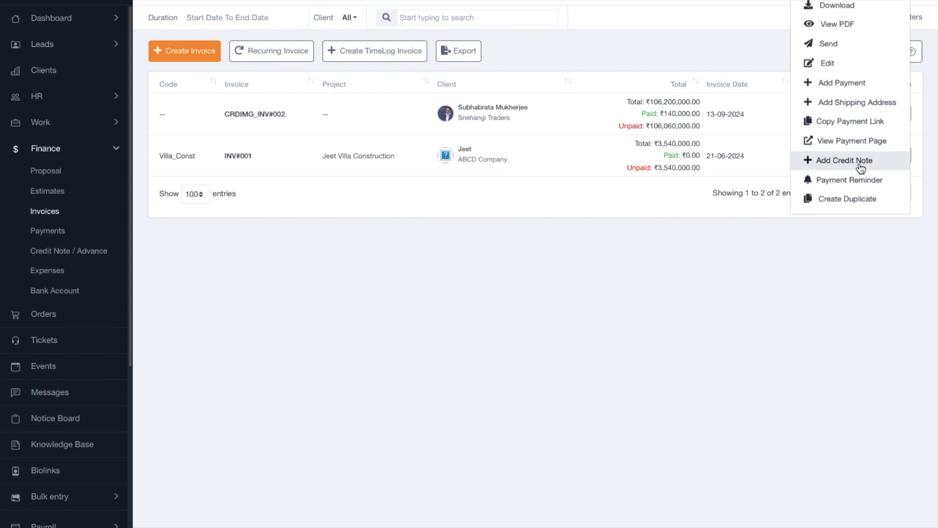
click(860, 189)
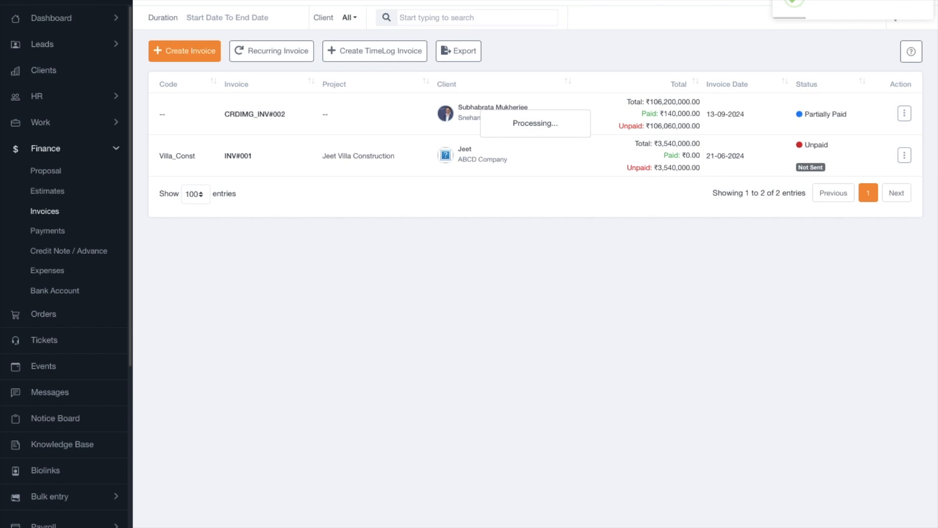
click(905, 114)
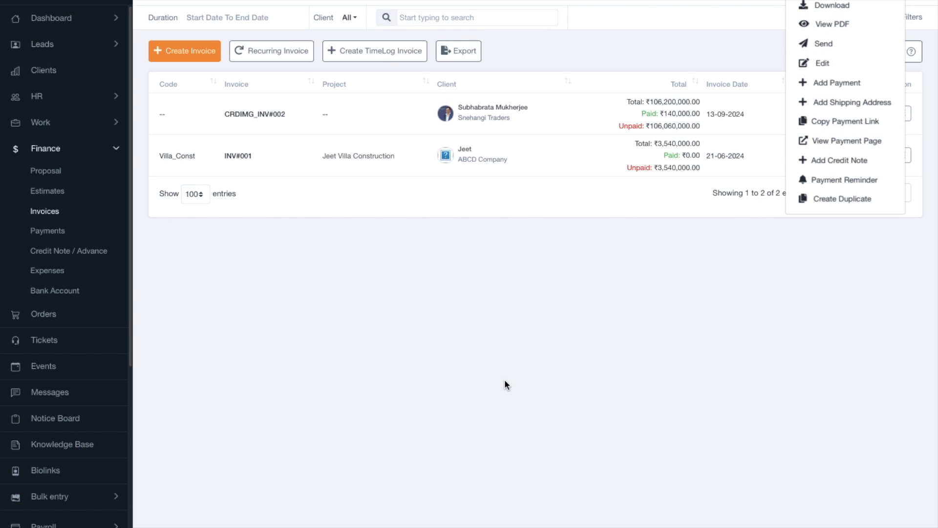
Step: Open the payments list and filter it by the Snehangi Traders client
click(55, 230)
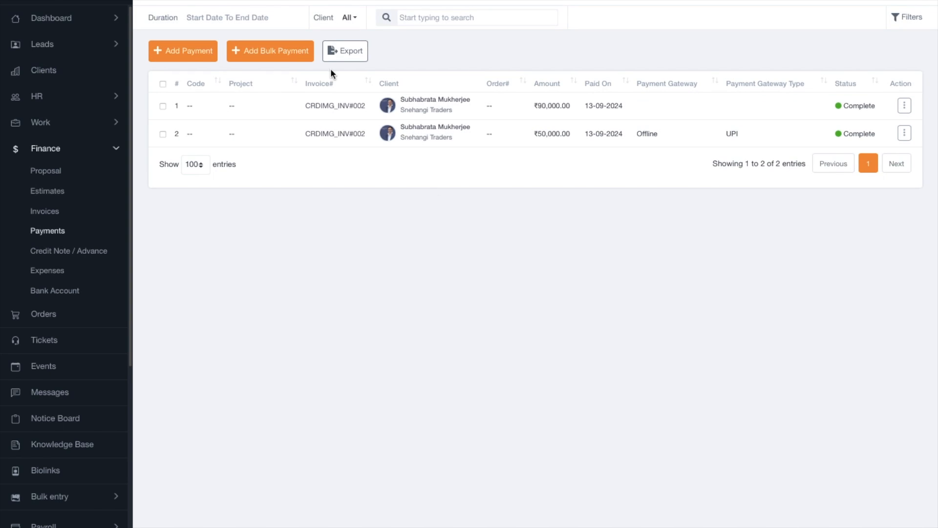
click(350, 19)
click(415, 155)
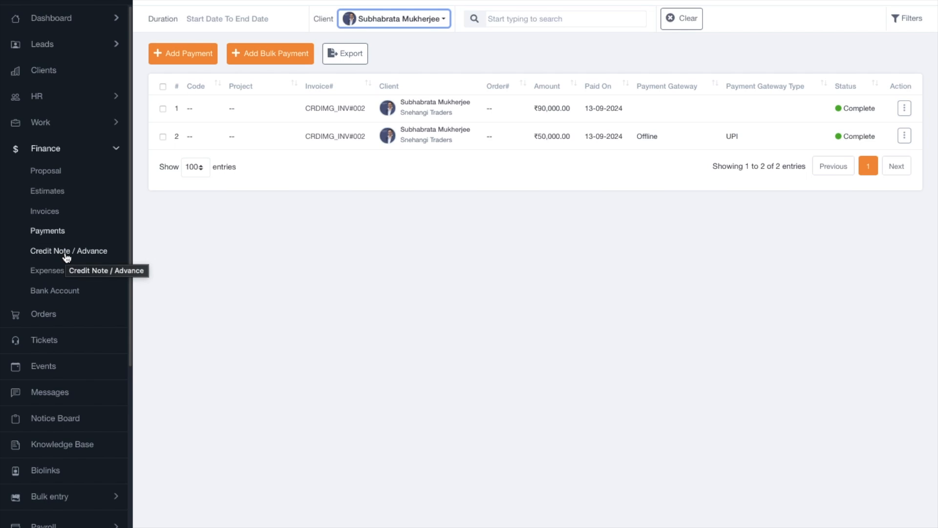
Step: Open the bank accounts list, view the form for adding a bank account, and close it without saving
click(44, 293)
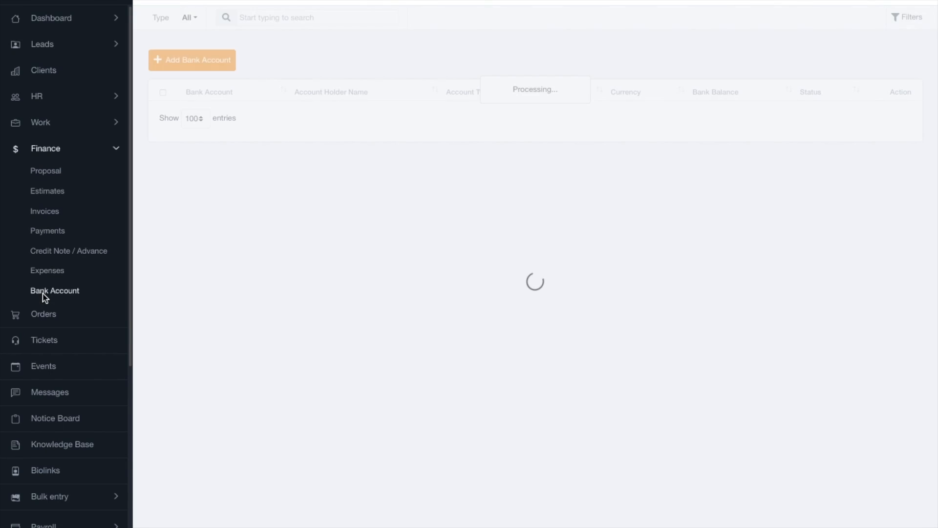
click(192, 66)
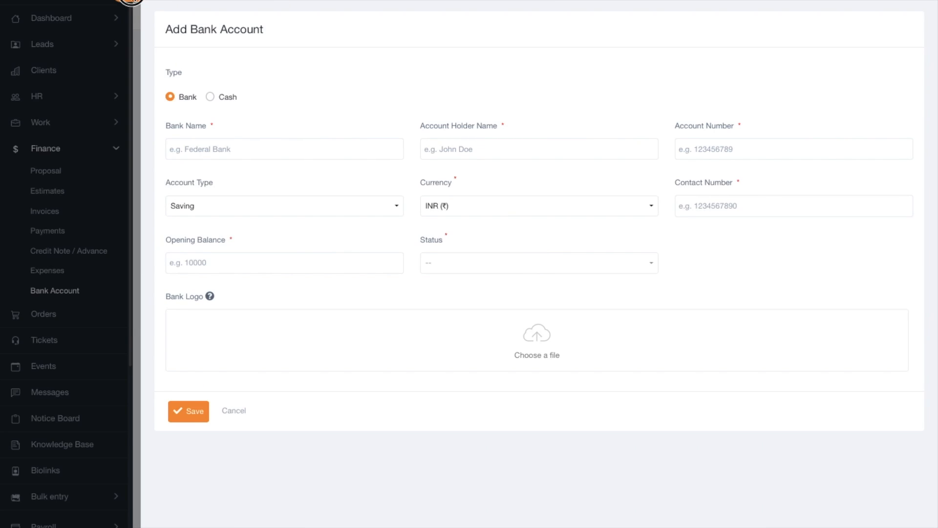
click(128, 3)
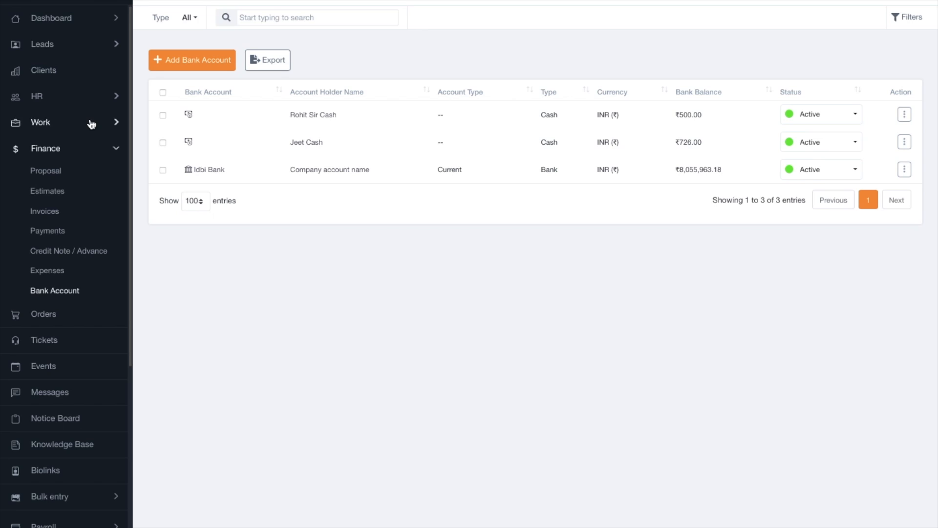